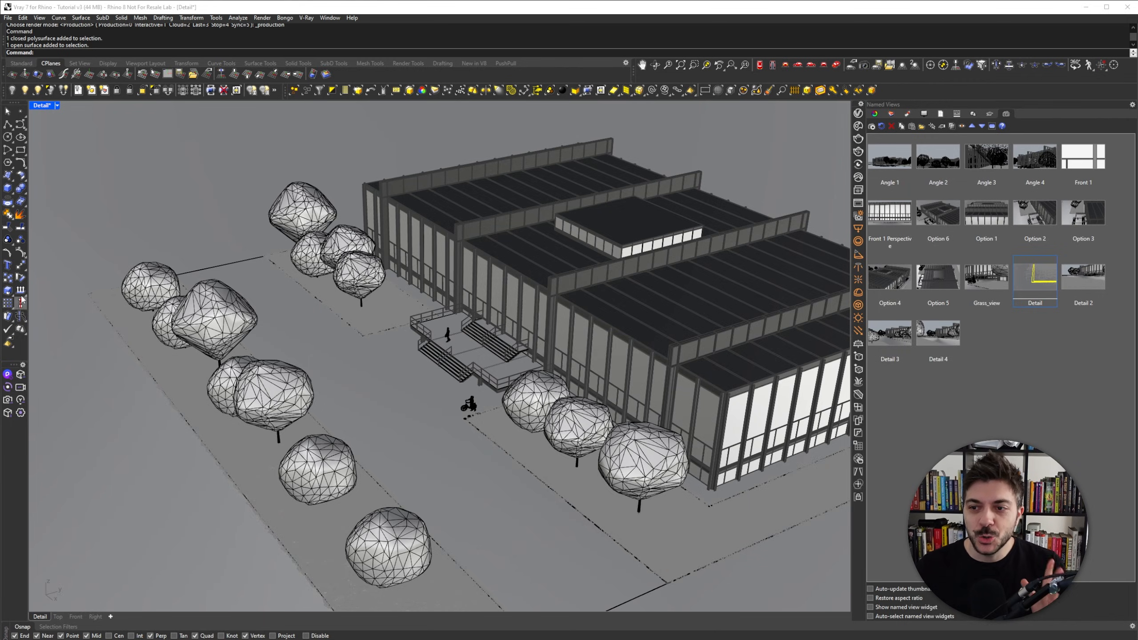
- Zoom and pan in closely on the scattered grass at the corner of the planting bed to inspect its edge
{"action": "scroll", "coordinate": [388, 415], "scroll_direction": "up", "scroll_amount": 5}
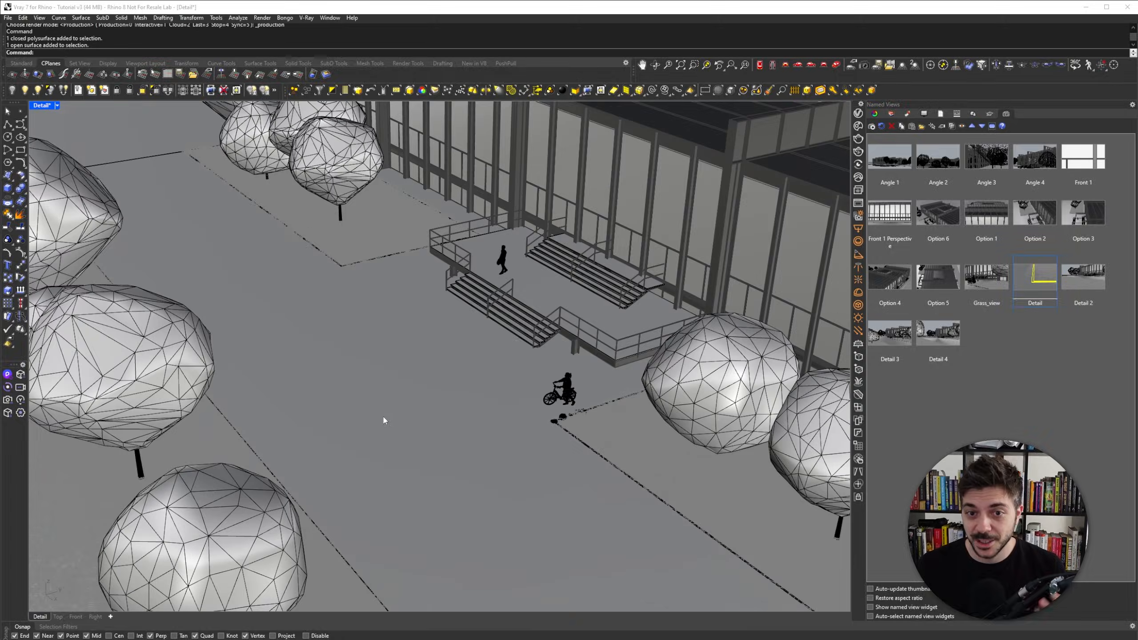
{"action": "right_click_drag", "start_coordinate": [361, 291], "coordinate": [431, 343]}
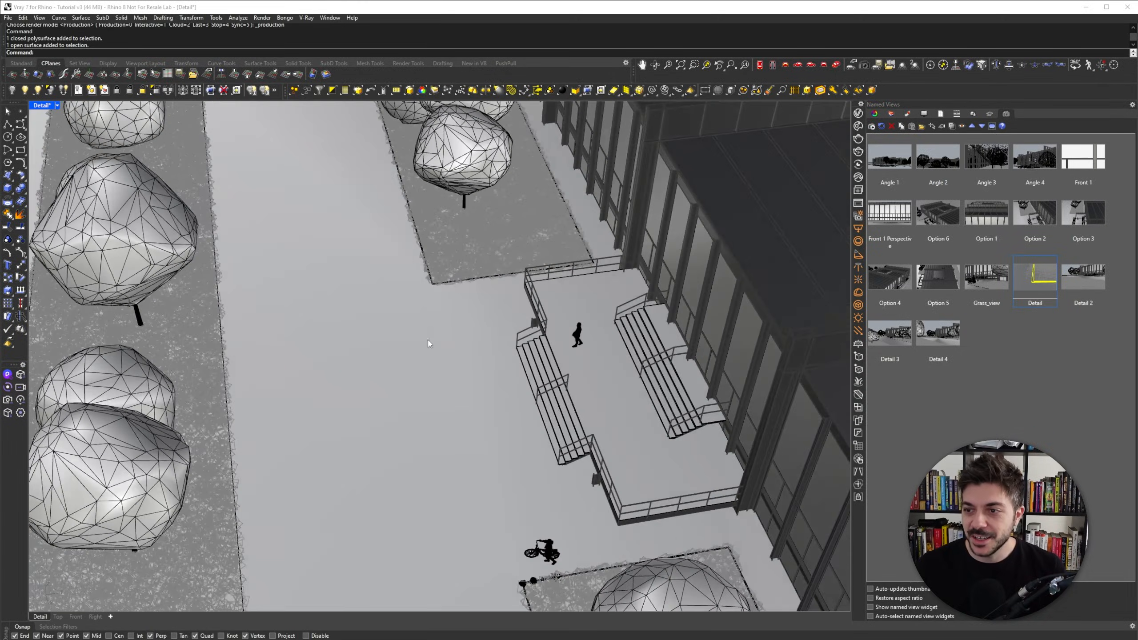
{"action": "scroll", "coordinate": [457, 225], "scroll_direction": "up", "scroll_amount": 4}
{"action": "scroll", "coordinate": [457, 226], "scroll_direction": "up", "scroll_amount": 8}
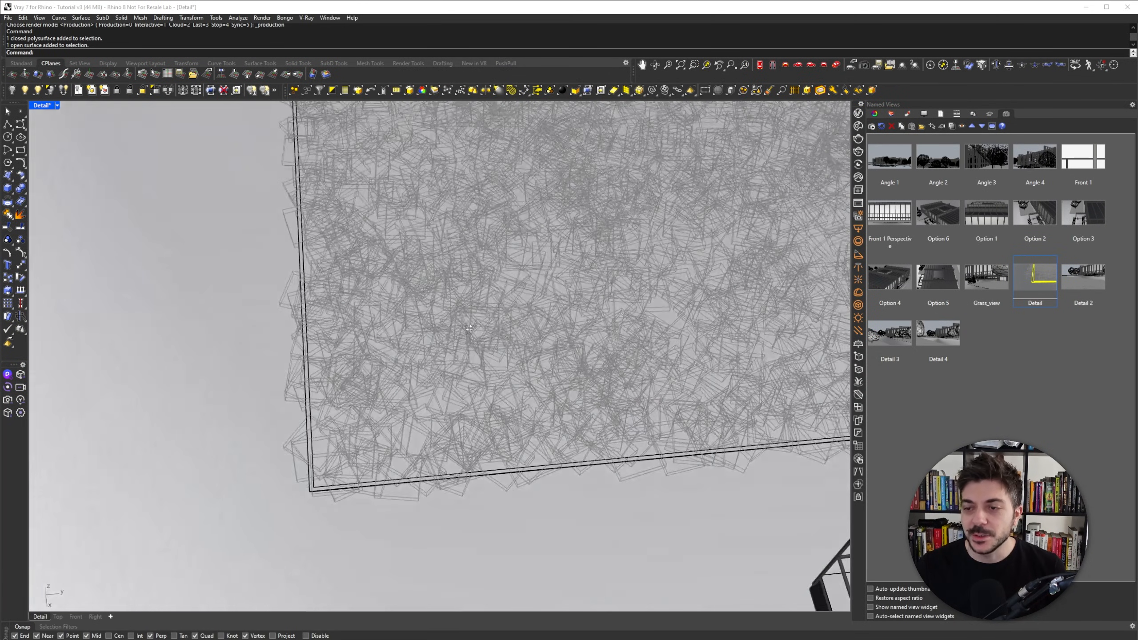
{"action": "scroll", "coordinate": [379, 381], "scroll_direction": "up", "scroll_amount": 3}
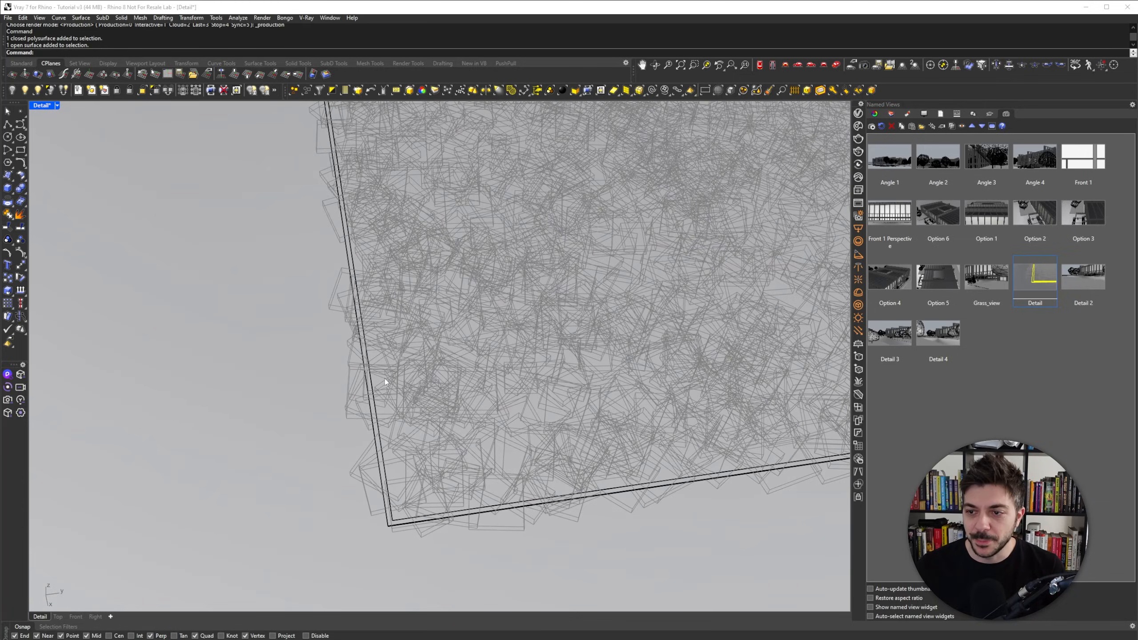
{"action": "right_click_drag", "start_coordinate": [395, 429], "coordinate": [317, 373]}
{"action": "right_click_drag", "start_coordinate": [686, 440], "coordinate": [477, 385]}
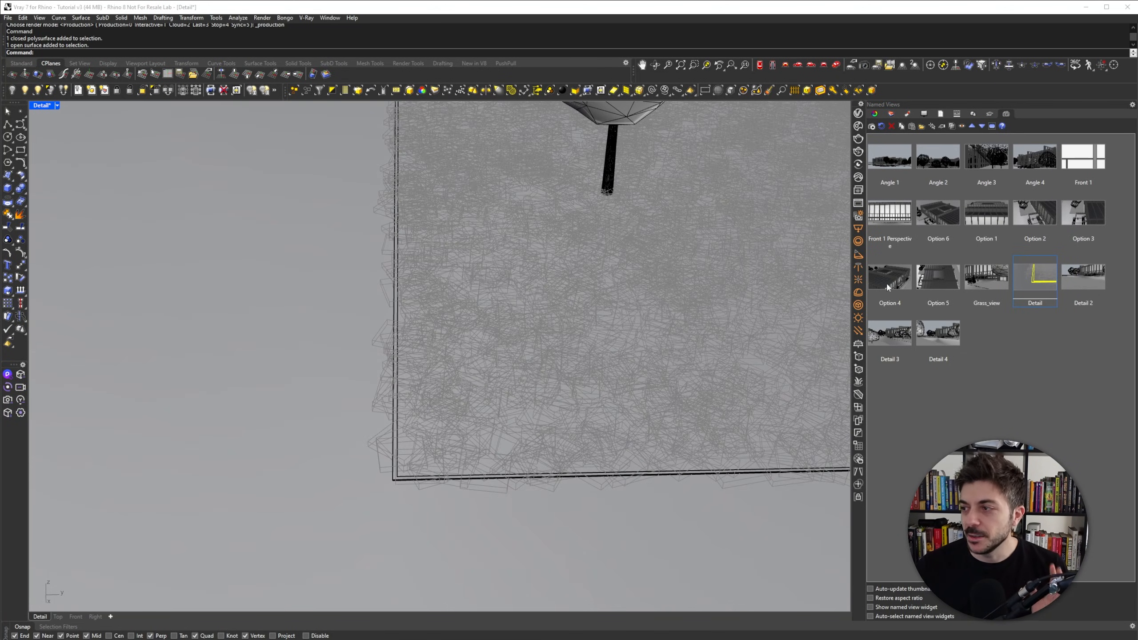
- Restore the Detail named view and render it with V-Ray
{"action": "double_click", "coordinate": [1036, 284]}
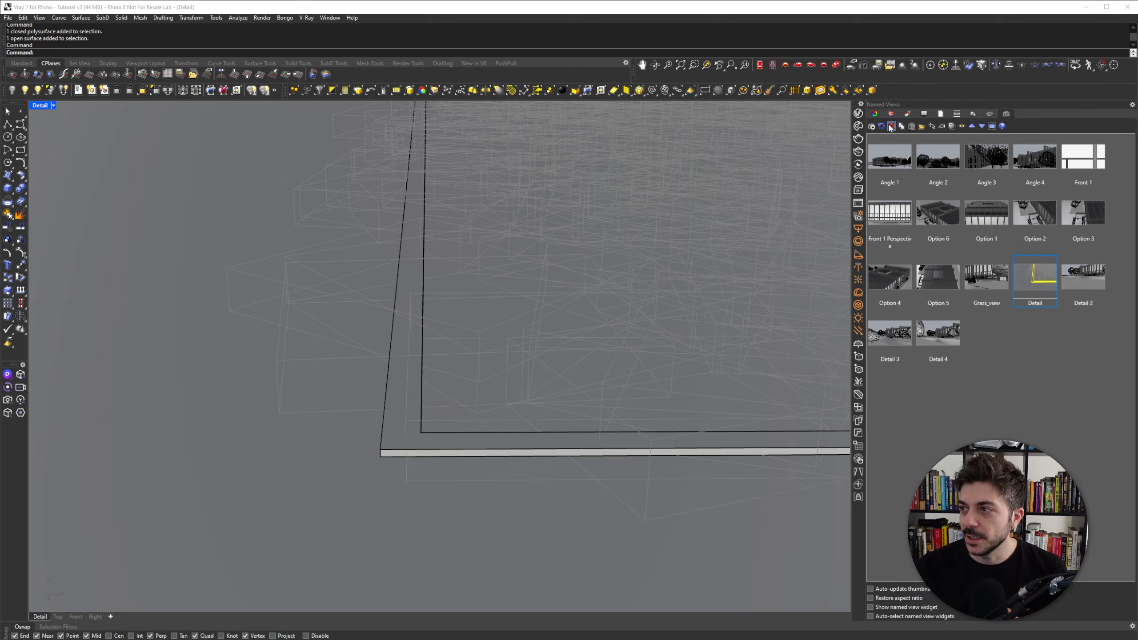
{"action": "left_click", "coordinate": [858, 113]}
{"action": "left_click", "coordinate": [528, 160]}
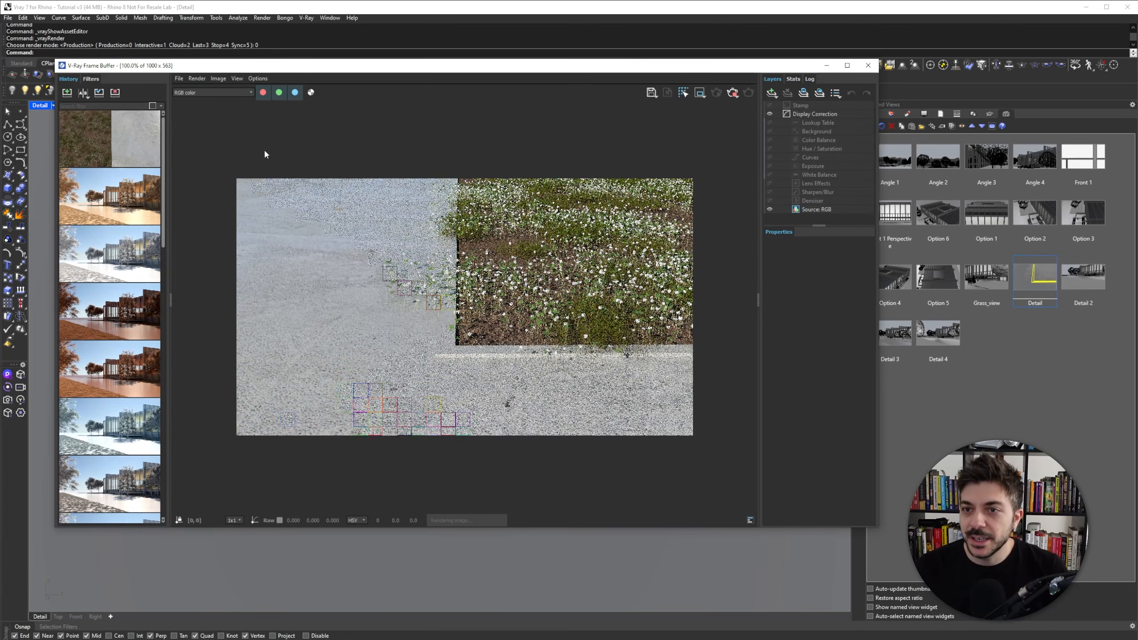
{"action": "left_click_drag", "start_coordinate": [171, 168], "coordinate": [73, 168]}
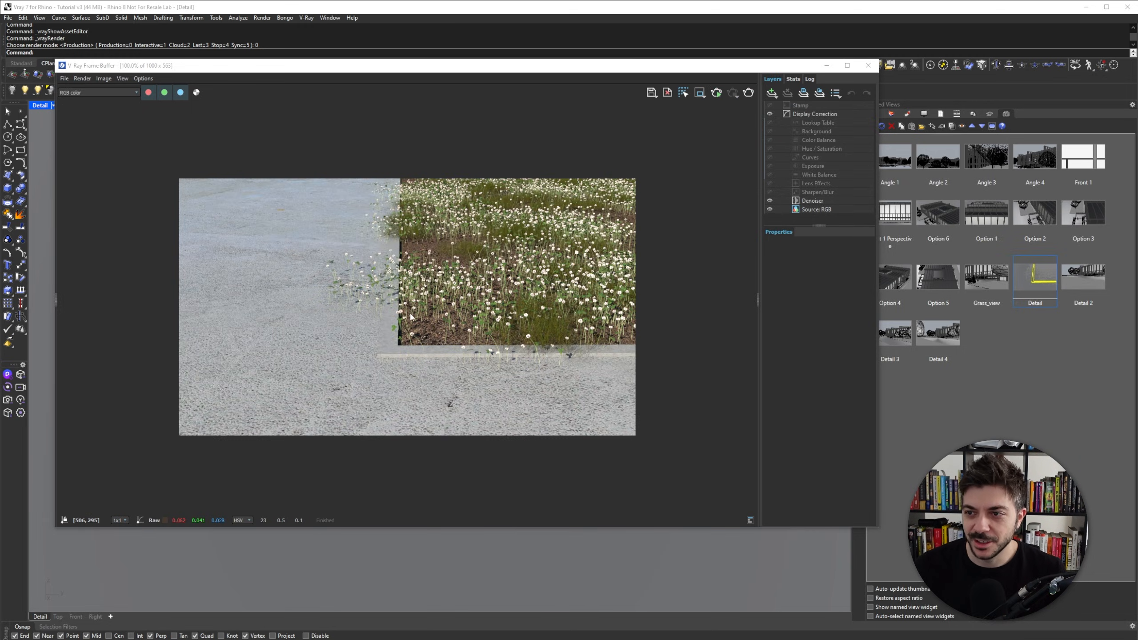
{"action": "left_click", "coordinate": [686, 565]}
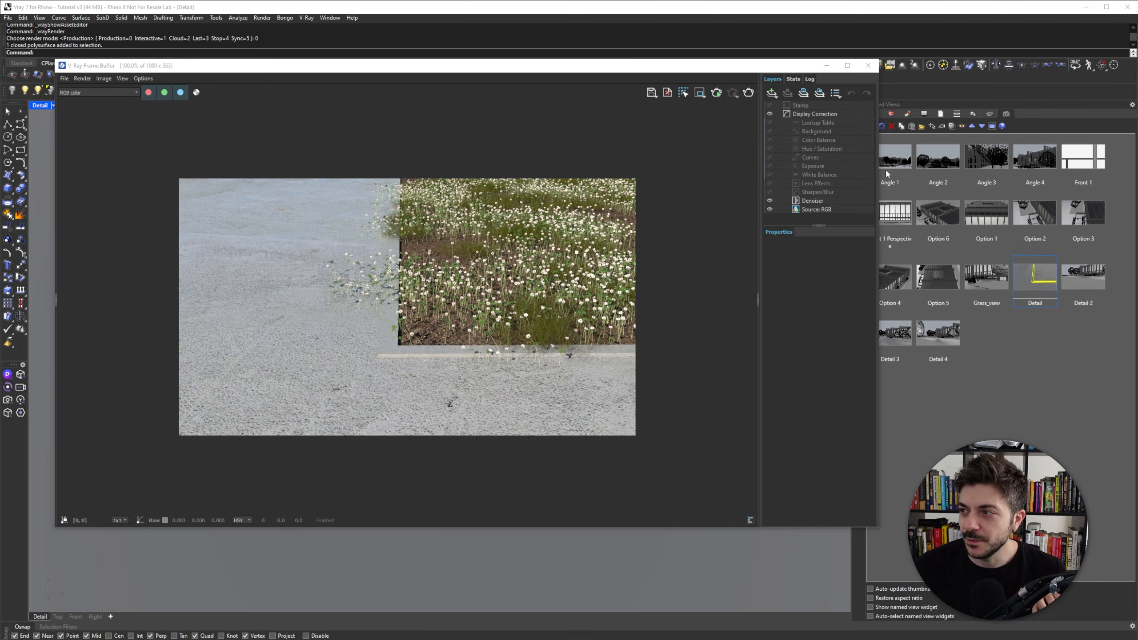
{"action": "left_click_drag", "start_coordinate": [780, 67], "coordinate": [705, 64]}
{"action": "left_click", "coordinate": [858, 114]}
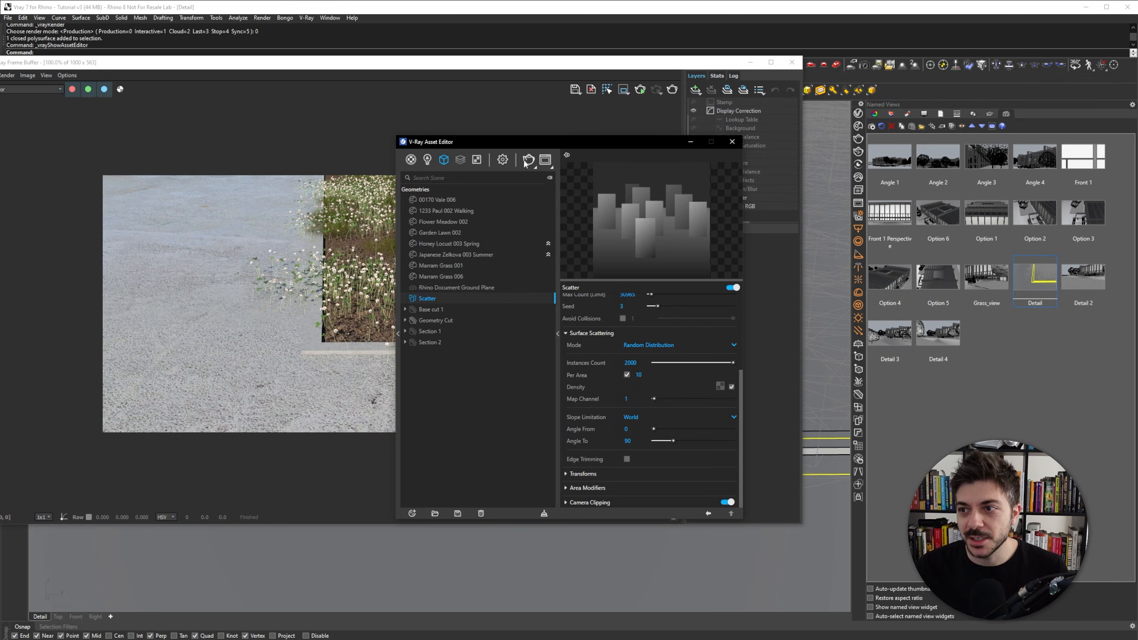
{"action": "left_click", "coordinate": [503, 159]}
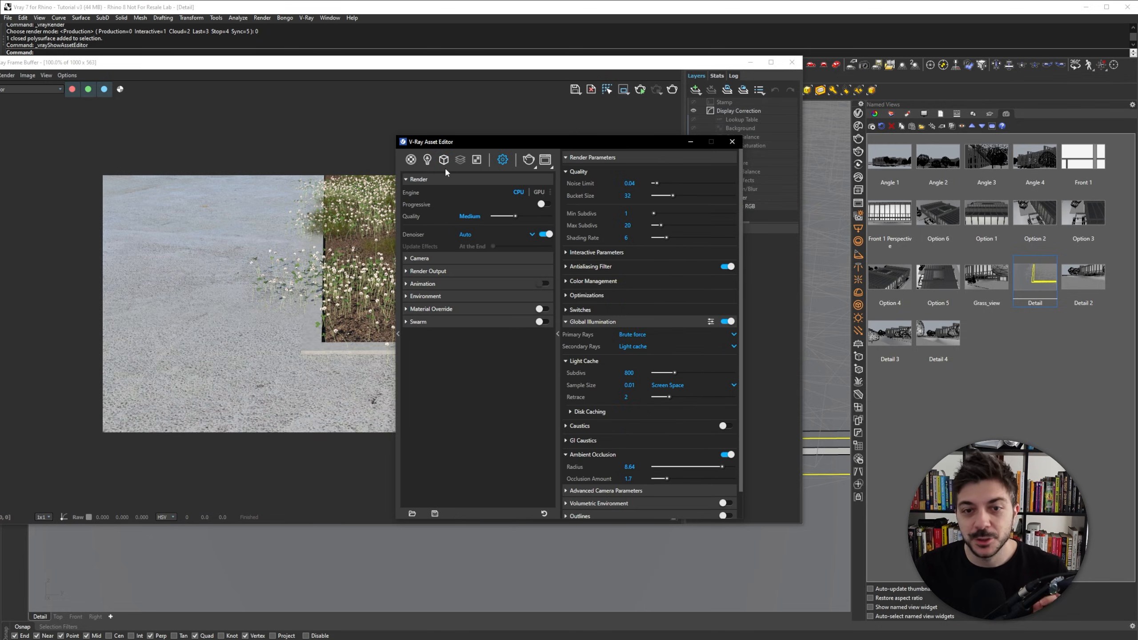
{"action": "left_click", "coordinate": [732, 142]}
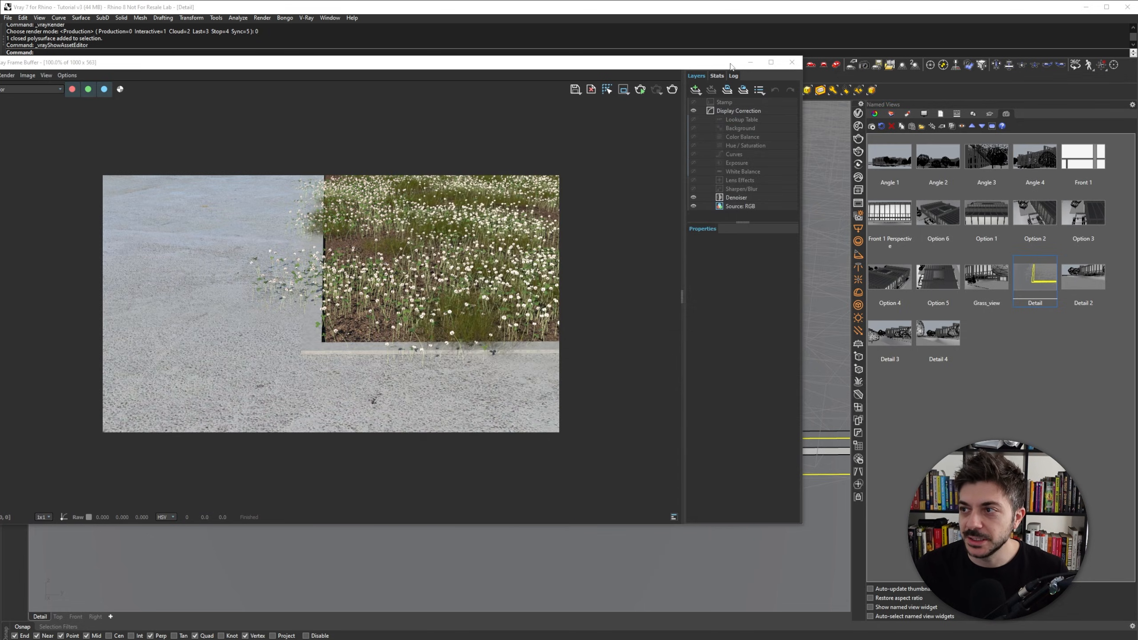
{"action": "left_click", "coordinate": [750, 62]}
- Open the Scatter's Surface Scattering settings in the Asset Editor and enable Edge Trimming
{"action": "right_click_drag", "start_coordinate": [412, 484], "coordinate": [489, 364]}
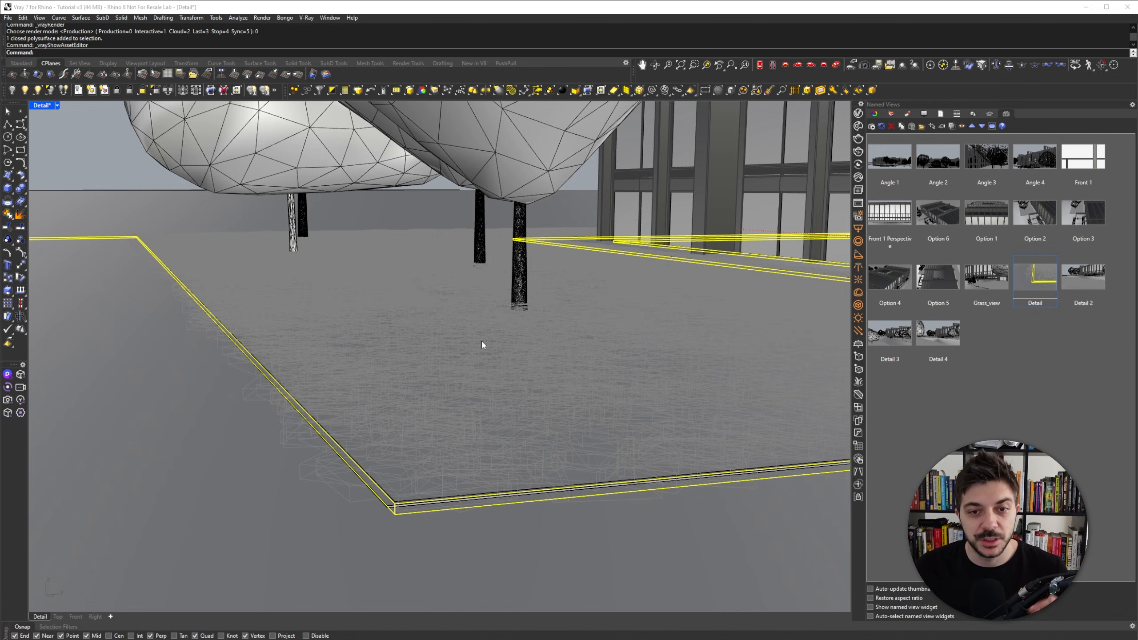
{"action": "left_click", "coordinate": [858, 113]}
{"action": "left_click", "coordinate": [444, 160]}
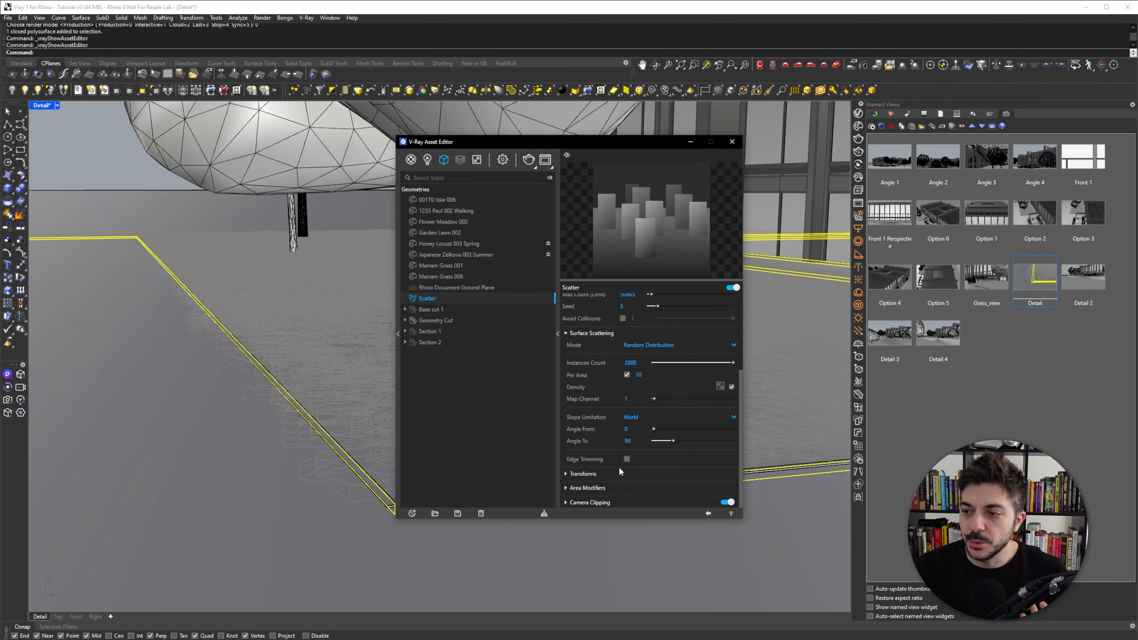
{"action": "left_click", "coordinate": [565, 333]}
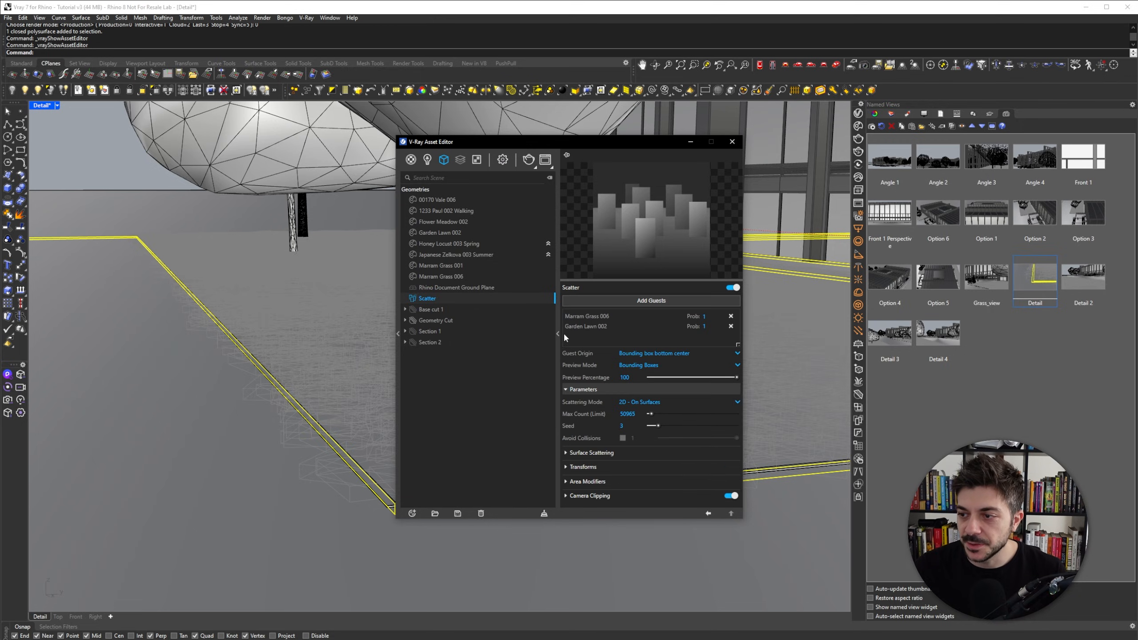
{"action": "left_click", "coordinate": [566, 453]}
{"action": "scroll", "coordinate": [649, 441], "scroll_direction": "down", "scroll_amount": 2}
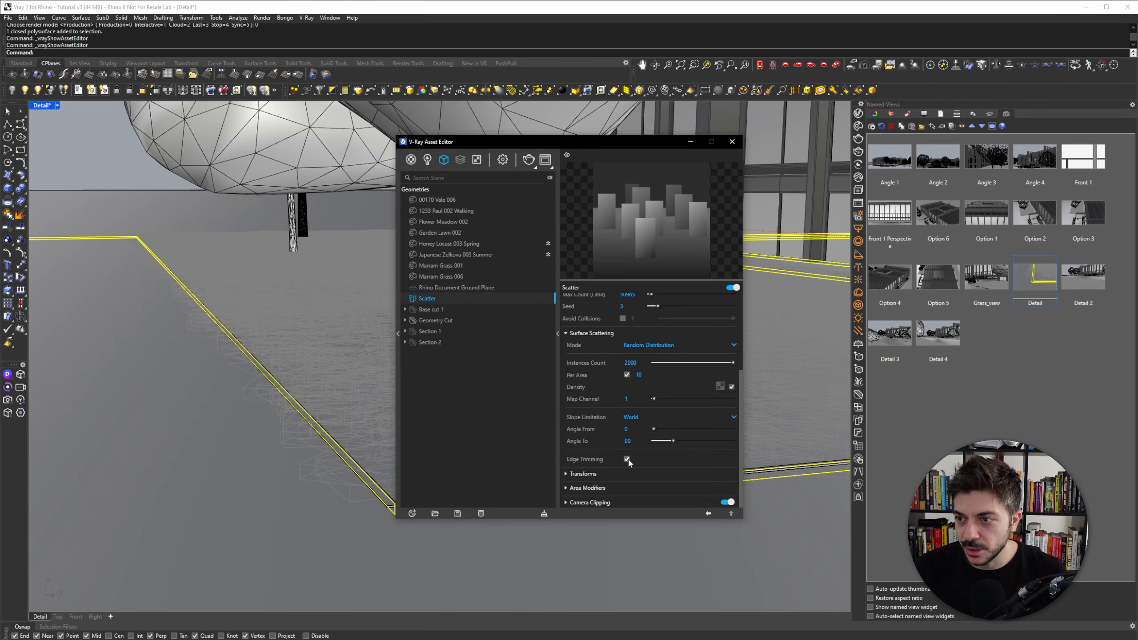
- Restore the Detail named view and render it again
{"action": "double_click", "coordinate": [1038, 279]}
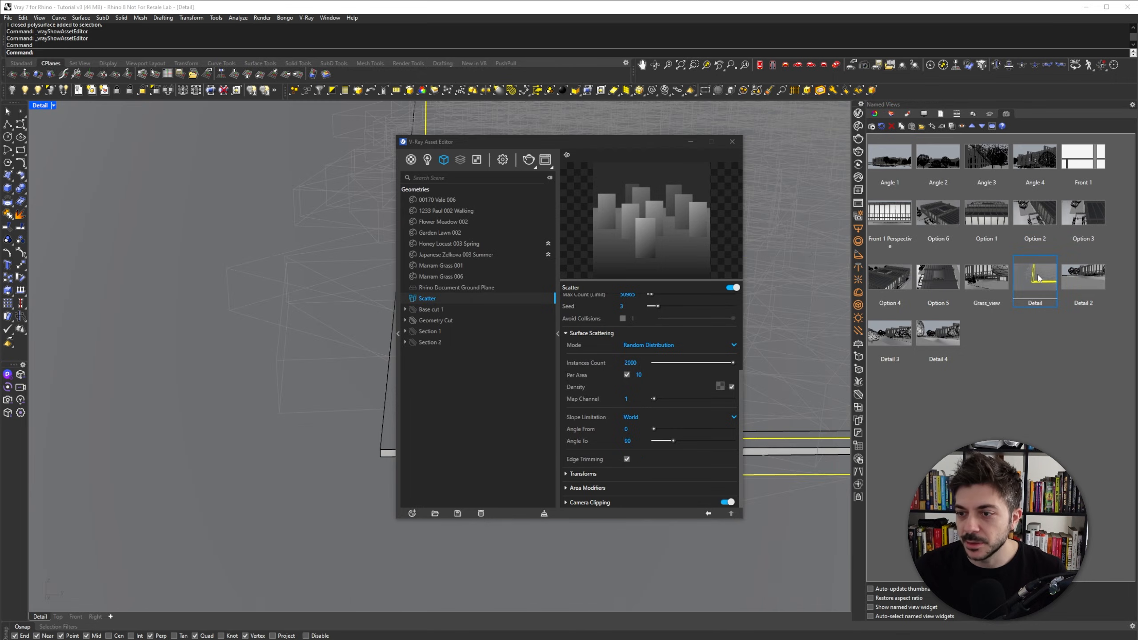
{"action": "left_click", "coordinate": [528, 159]}
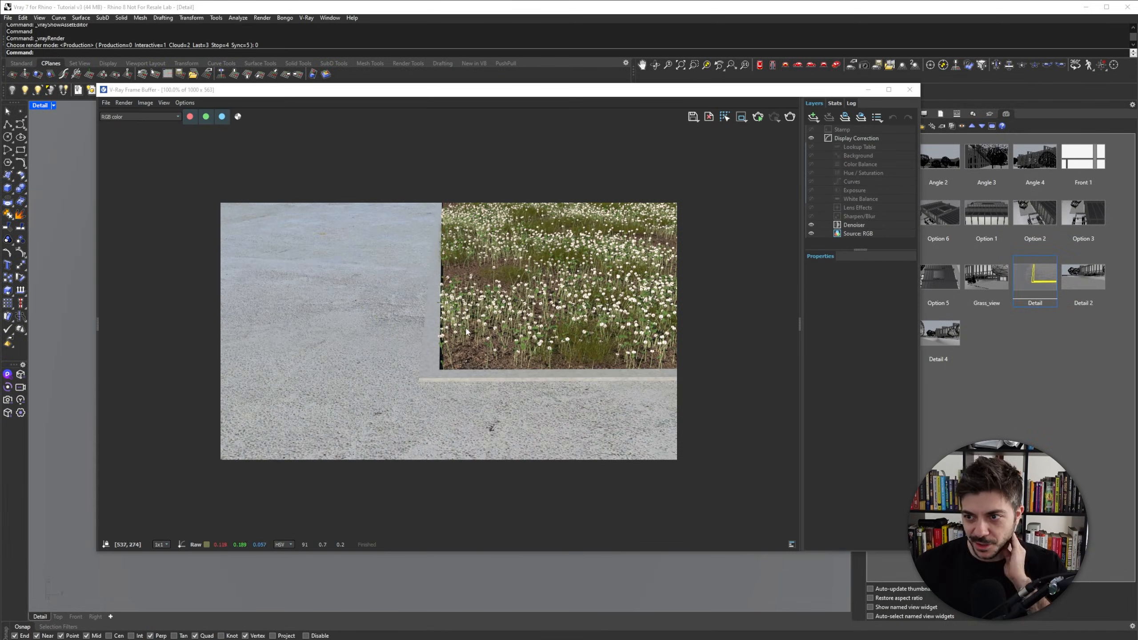
{"action": "left_click", "coordinate": [99, 321]}
{"action": "left_click_drag", "start_coordinate": [220, 94], "coordinate": [308, 89]}
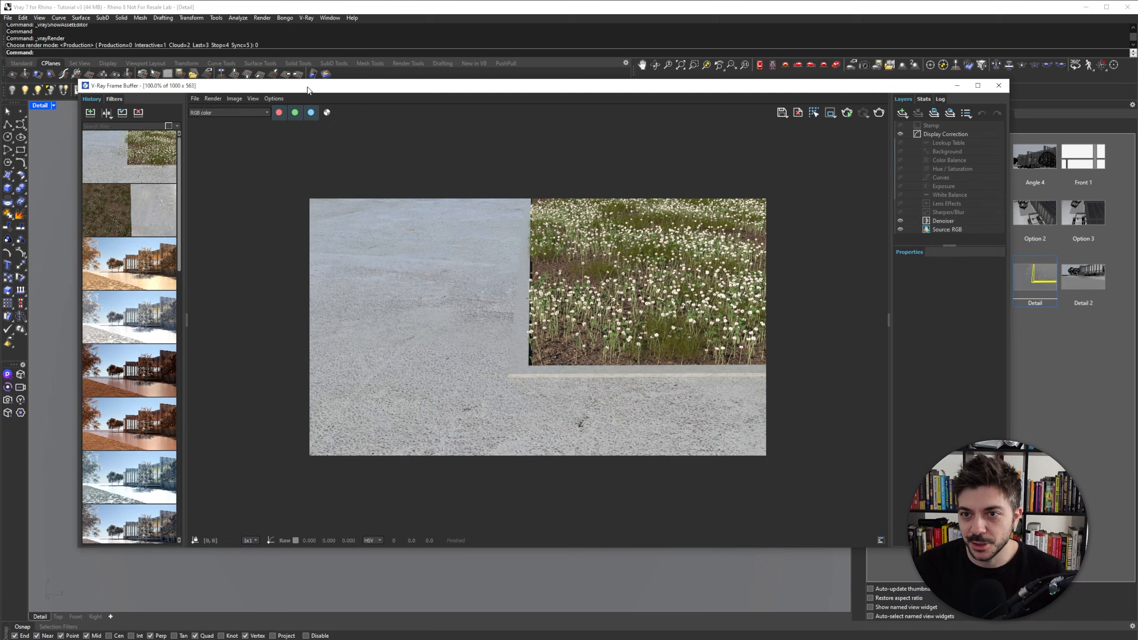
- Set the two latest renders in the frame buffer history as A and B for comparison
{"action": "left_click", "coordinate": [90, 112]}
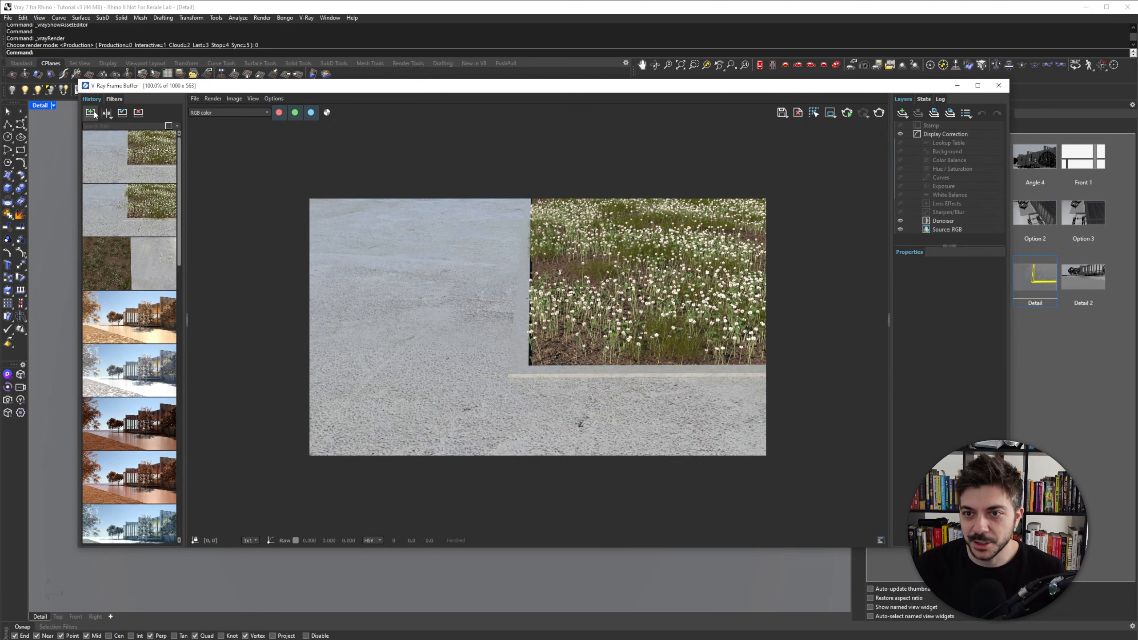
{"action": "right_click", "coordinate": [140, 206]}
{"action": "left_click", "coordinate": [149, 220]}
{"action": "right_click", "coordinate": [129, 151]}
{"action": "left_click", "coordinate": [148, 140]}
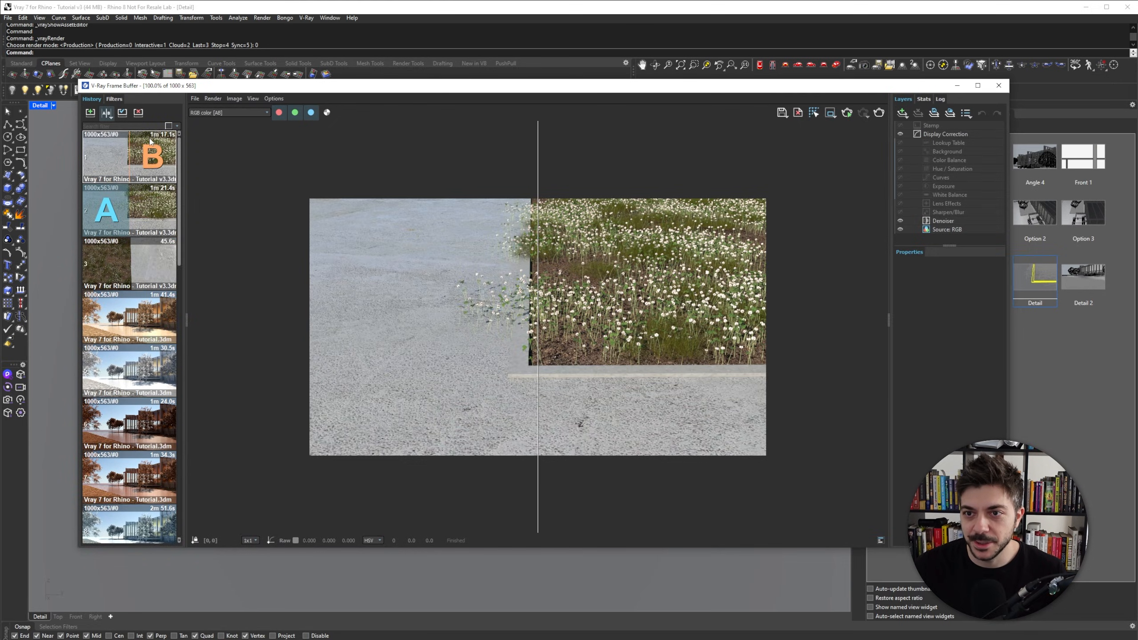
{"action": "right_click", "coordinate": [150, 142]}
{"action": "left_click", "coordinate": [179, 159]}
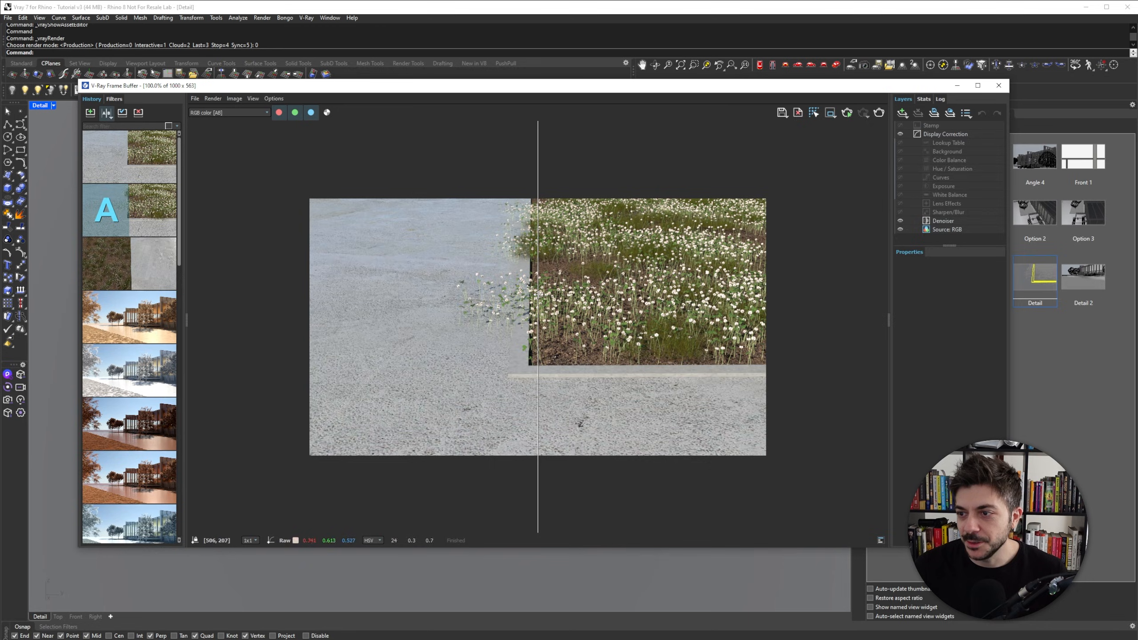
- Slide the A/B comparison divider across the render to examine the grass edge
{"action": "left_click_drag", "start_coordinate": [539, 293], "coordinate": [466, 287]}
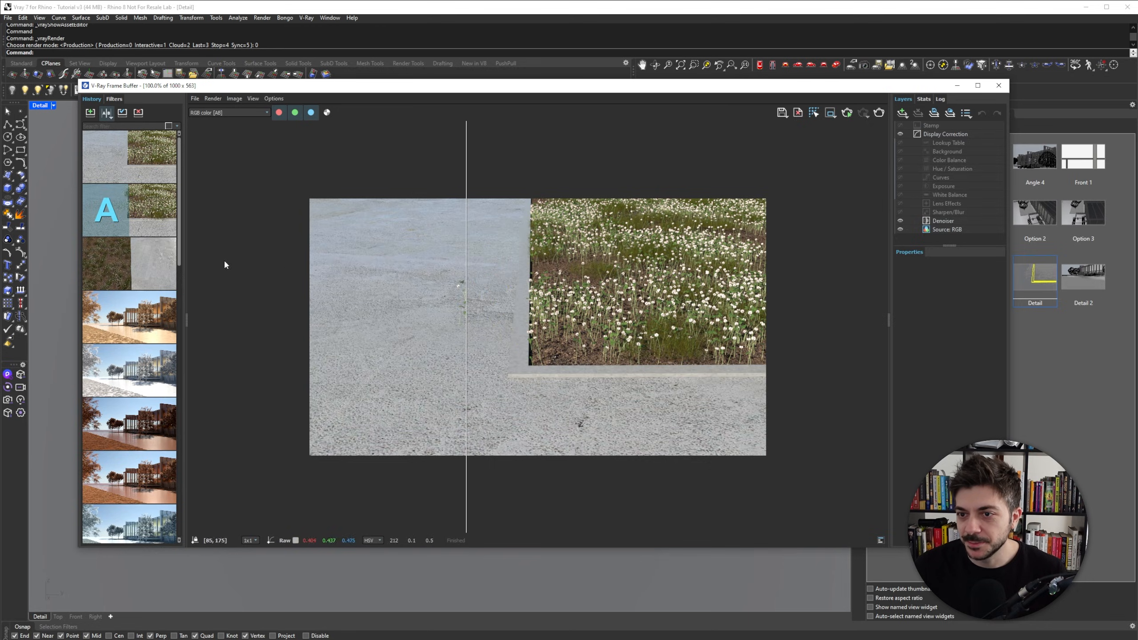
{"action": "left_click_drag", "start_coordinate": [185, 298], "coordinate": [90, 295]}
{"action": "left_click_drag", "start_coordinate": [405, 287], "coordinate": [373, 245]}
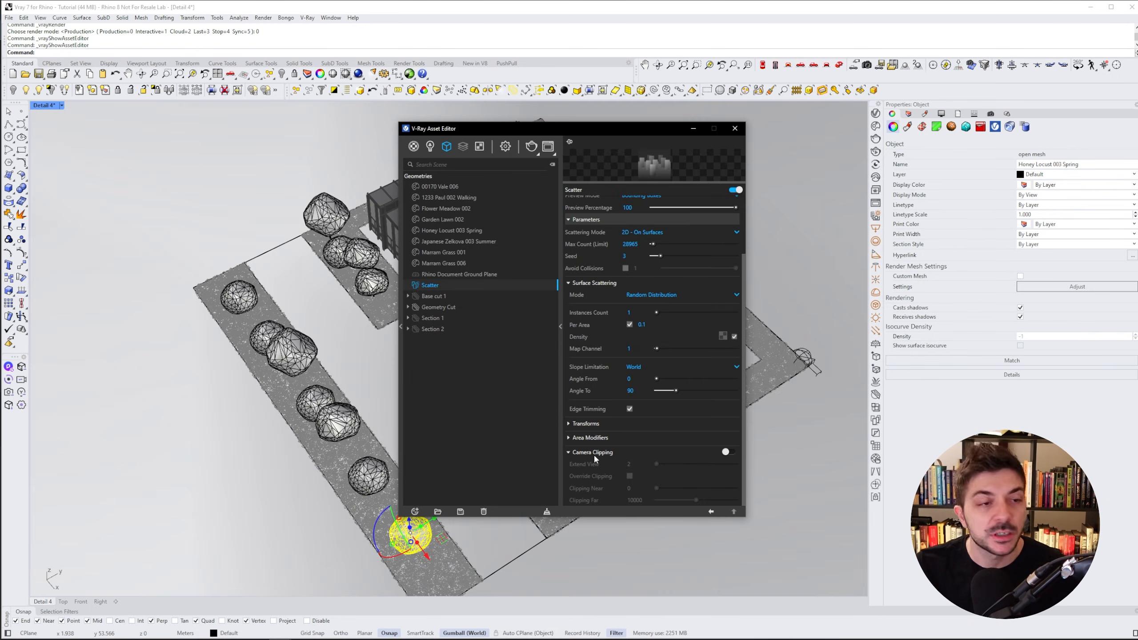
- Minimize the Asset Editor and capture a screen snip of the viewport
{"action": "left_click_drag", "start_coordinate": [681, 129], "coordinate": [797, 127]}
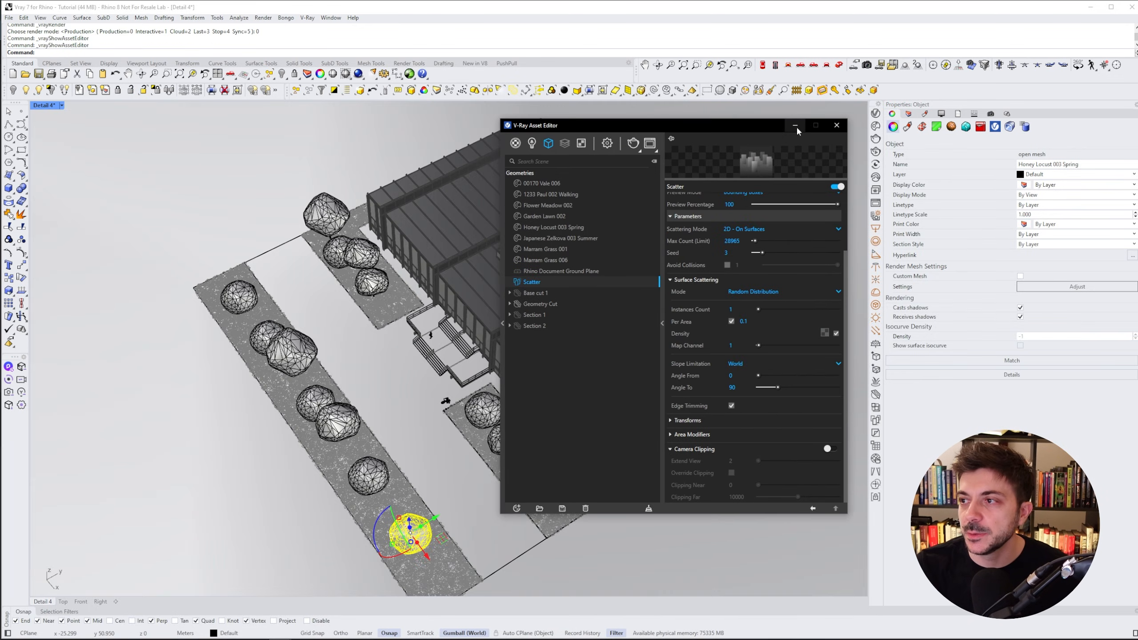
{"action": "left_click", "coordinate": [795, 125]}
{"action": "key", "text": "super+shift+s"}
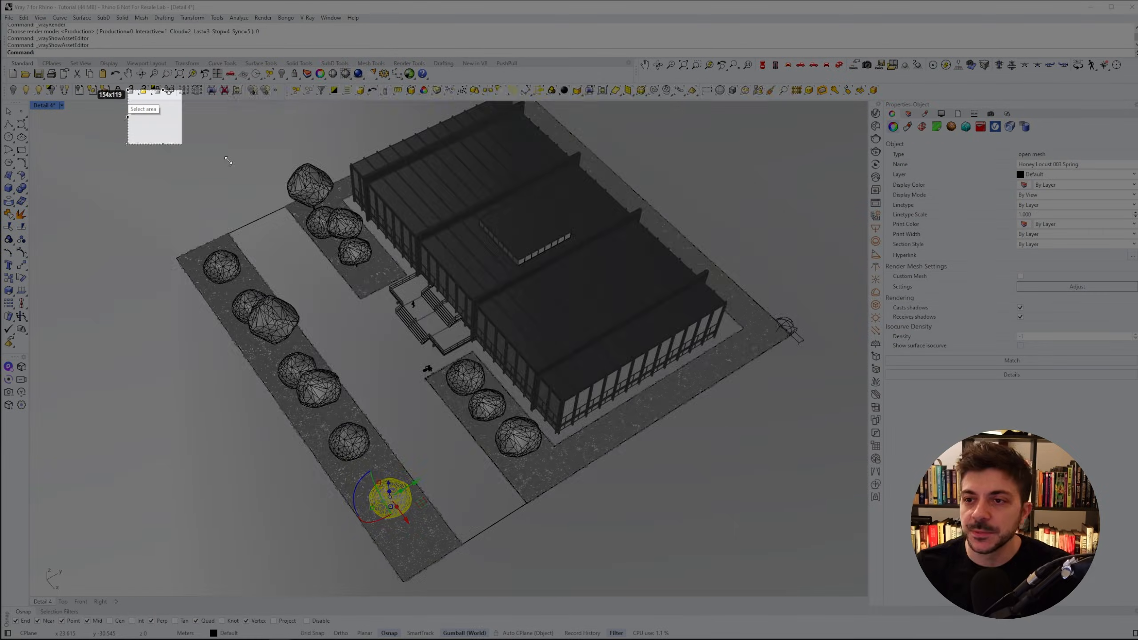
{"action": "mouse_move", "coordinate": [228, 160]}
{"action": "left_mouse_down"}
{"action": "mouse_move", "coordinate": [800, 578]}
{"action": "mouse_move", "coordinate": [834, 579]}
{"action": "left_mouse_up"}
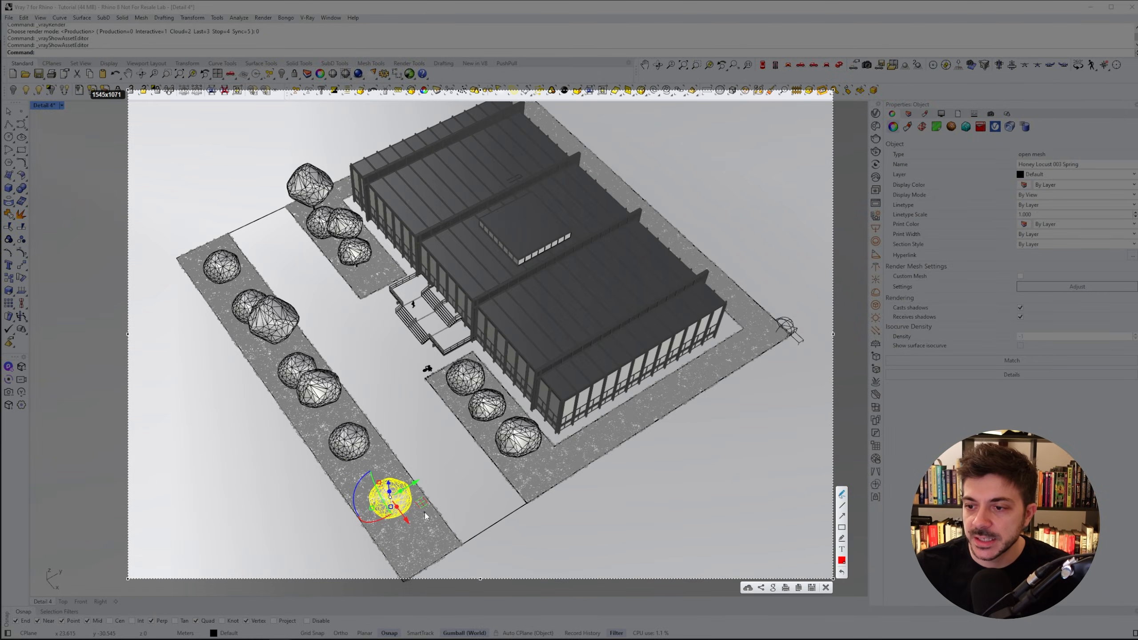
- Draw red annotation lines around the planting beds and the building on the snip
{"action": "left_click_drag", "start_coordinate": [425, 516], "coordinate": [252, 209]}
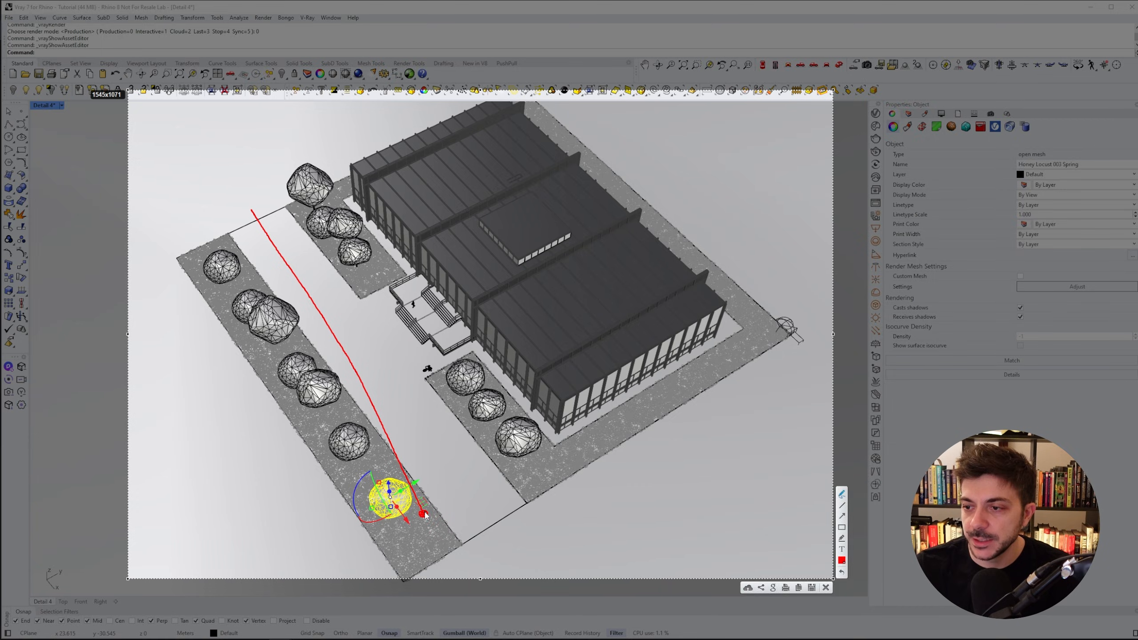
{"action": "left_click_drag", "start_coordinate": [426, 516], "coordinate": [802, 321]}
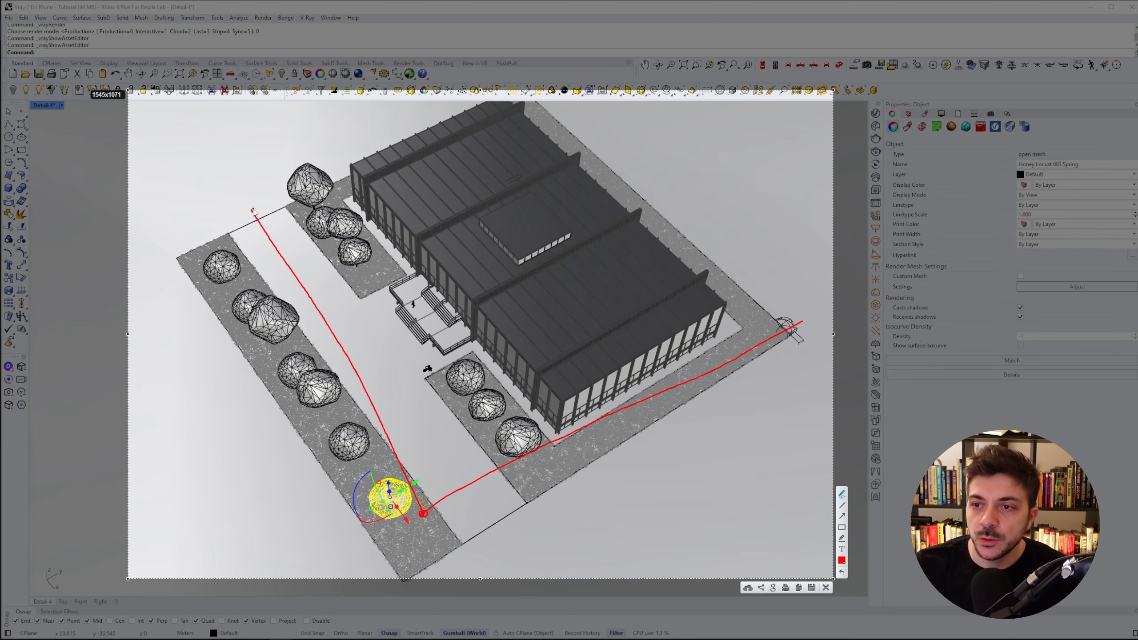
{"action": "mouse_move", "coordinate": [292, 200]}
{"action": "left_mouse_down"}
{"action": "mouse_move", "coordinate": [345, 171]}
{"action": "mouse_move", "coordinate": [614, 162]}
{"action": "mouse_move", "coordinate": [789, 317]}
{"action": "mouse_move", "coordinate": [610, 404]}
{"action": "mouse_move", "coordinate": [288, 226]}
{"action": "mouse_move", "coordinate": [308, 194]}
{"action": "left_mouse_up"}
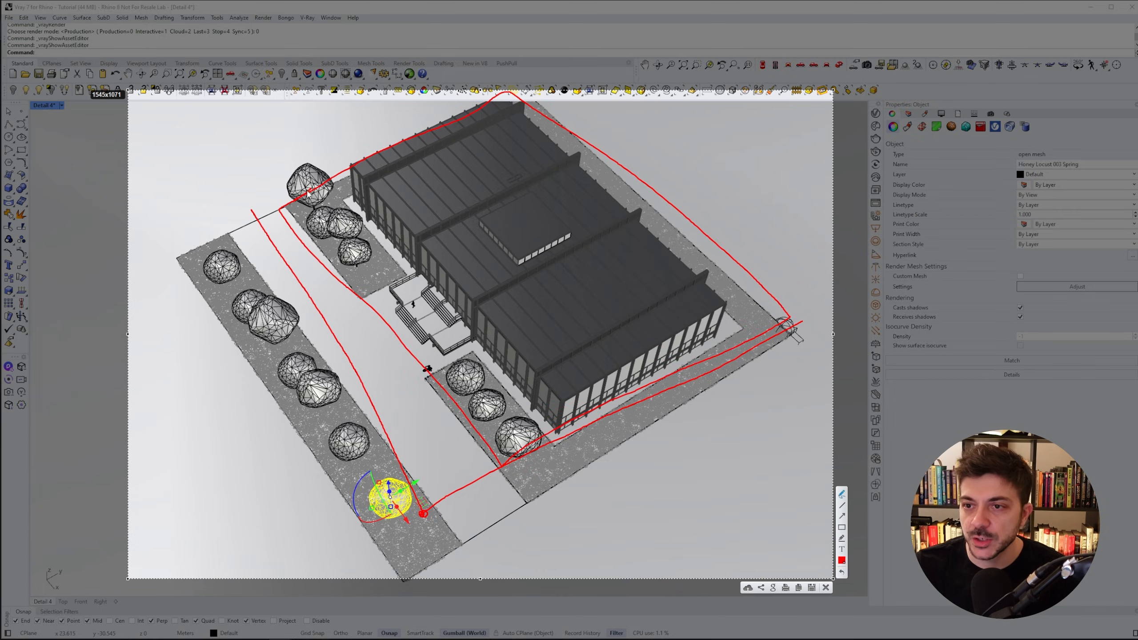
{"action": "mouse_move", "coordinate": [218, 238]}
{"action": "left_mouse_down"}
{"action": "mouse_move", "coordinate": [204, 271]}
{"action": "mouse_move", "coordinate": [223, 267]}
{"action": "left_mouse_up"}
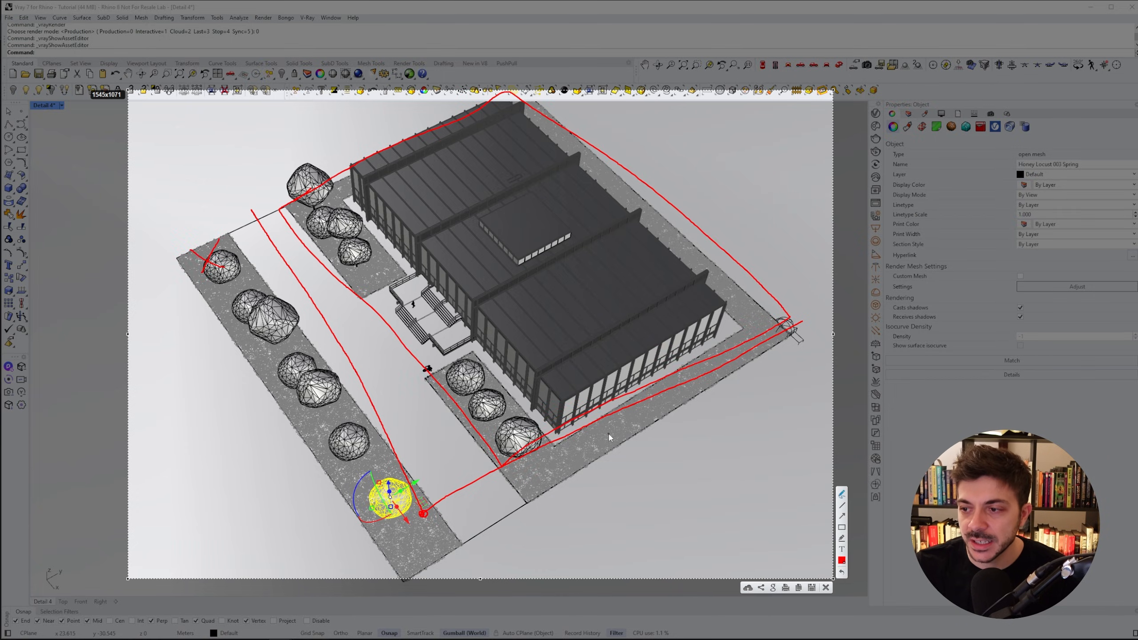
{"action": "left_click_drag", "start_coordinate": [610, 434], "coordinate": [621, 467]}
{"action": "left_click_drag", "start_coordinate": [599, 462], "coordinate": [636, 447]}
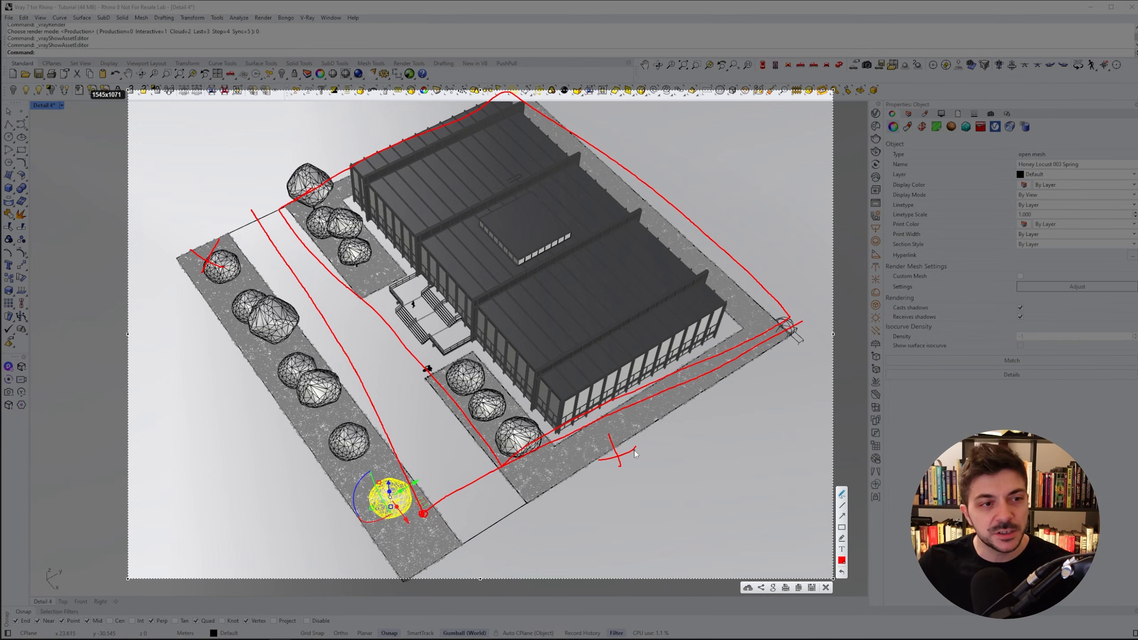
- Draw red lines on a new snip fanning out from a point on the planting bed to illustrate the camera's view
{"action": "key", "text": "Escape"}
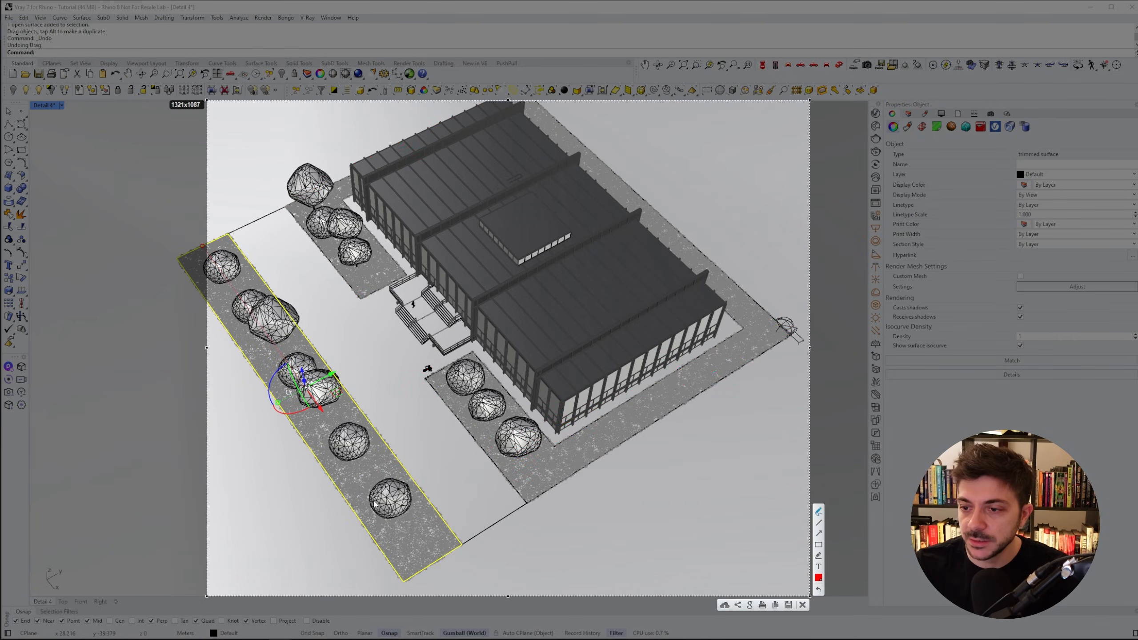
{"action": "mouse_move", "coordinate": [326, 236]}
{"action": "left_mouse_down"}
{"action": "mouse_move", "coordinate": [397, 530]}
{"action": "mouse_move", "coordinate": [630, 284]}
{"action": "left_mouse_up"}
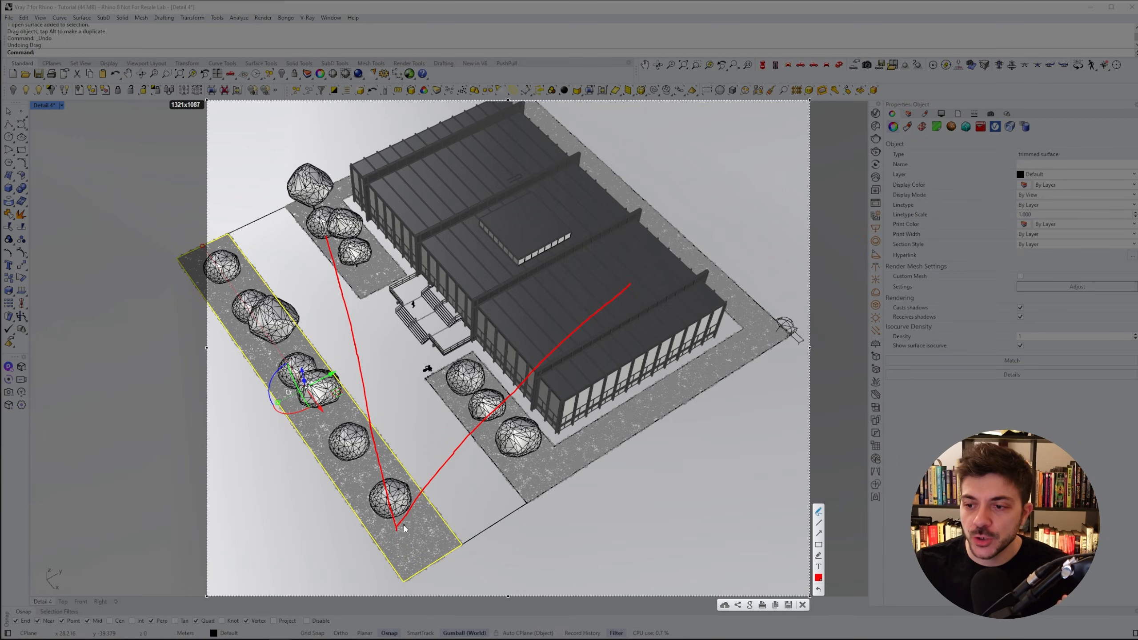
{"action": "left_click_drag", "start_coordinate": [397, 530], "coordinate": [581, 356]}
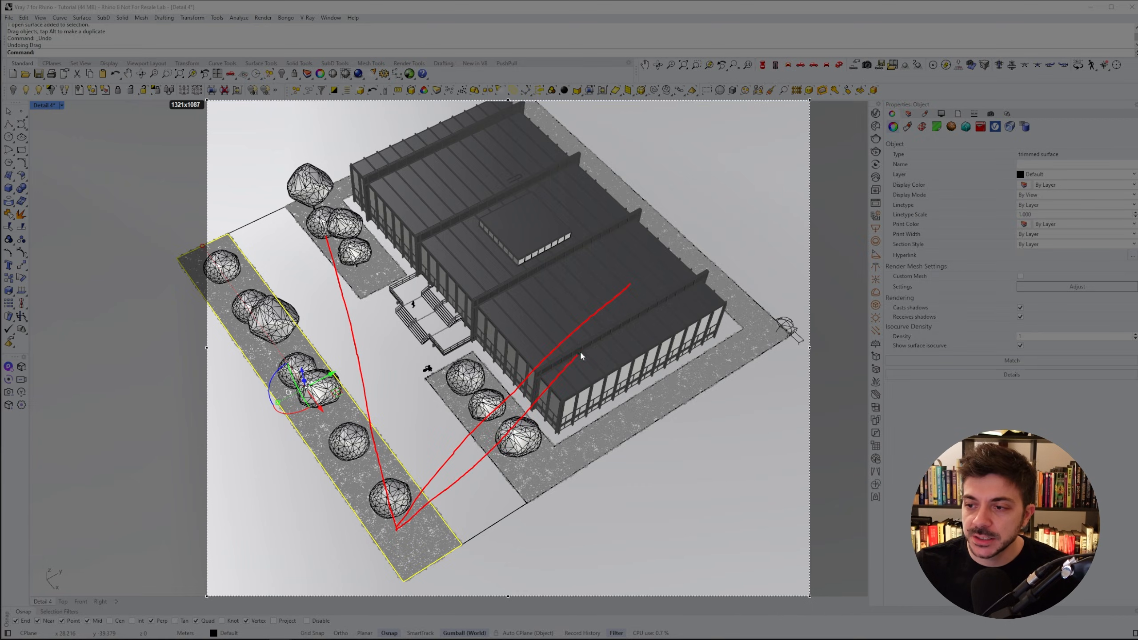
{"action": "left_click_drag", "start_coordinate": [682, 267], "coordinate": [682, 267]}
{"action": "left_click_drag", "start_coordinate": [394, 529], "coordinate": [305, 217]}
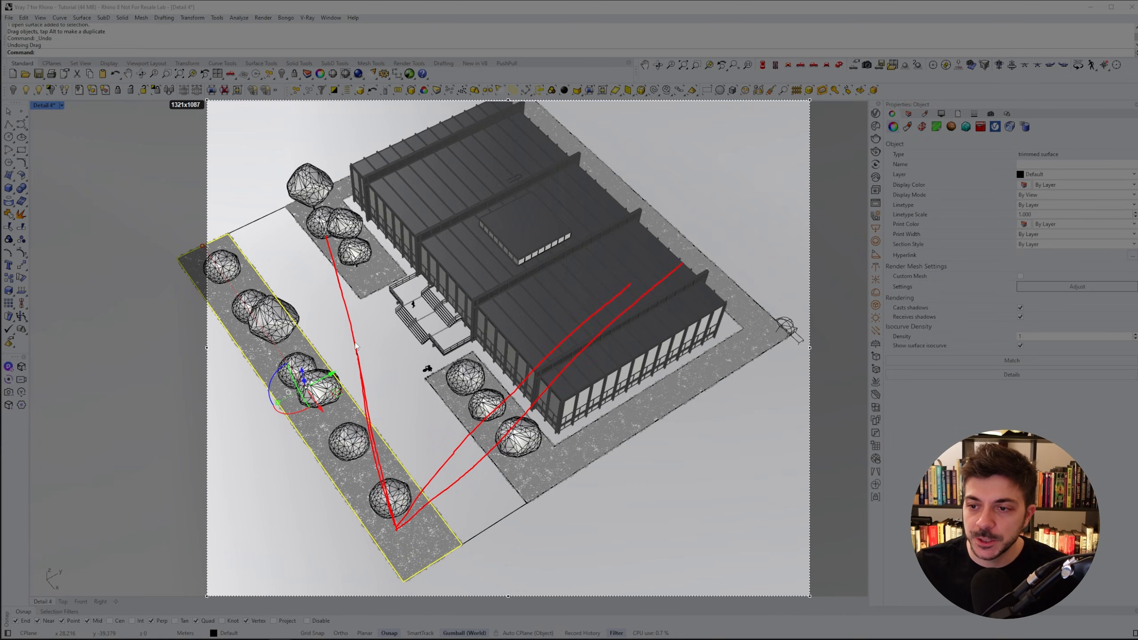
{"action": "left_click_drag", "start_coordinate": [397, 533], "coordinate": [790, 334]}
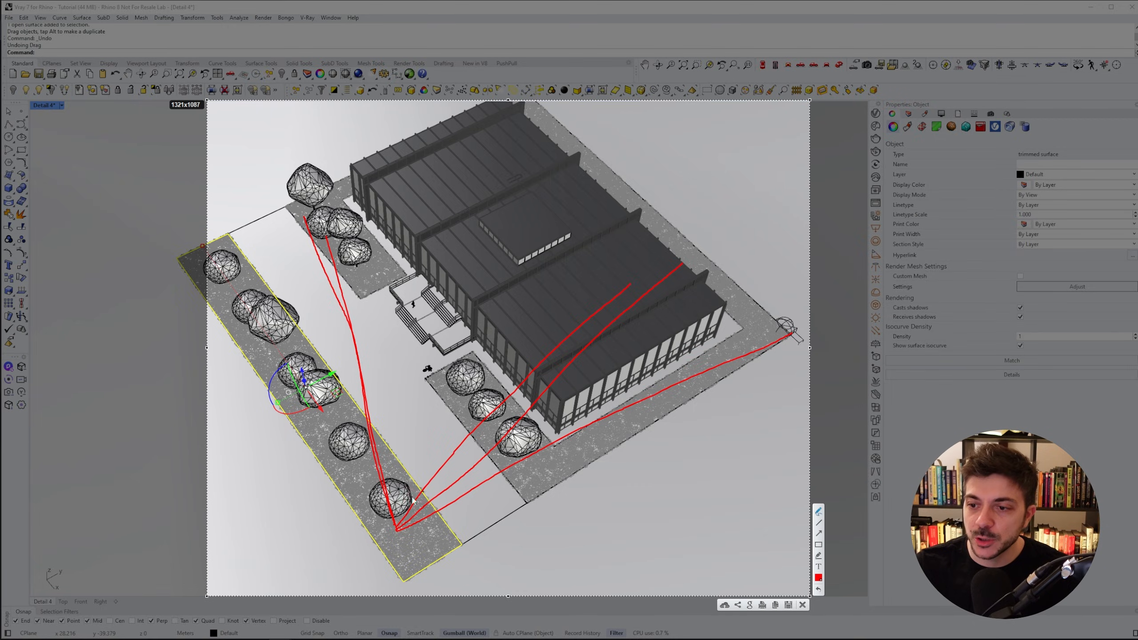
{"action": "left_click_drag", "start_coordinate": [398, 531], "coordinate": [204, 204]}
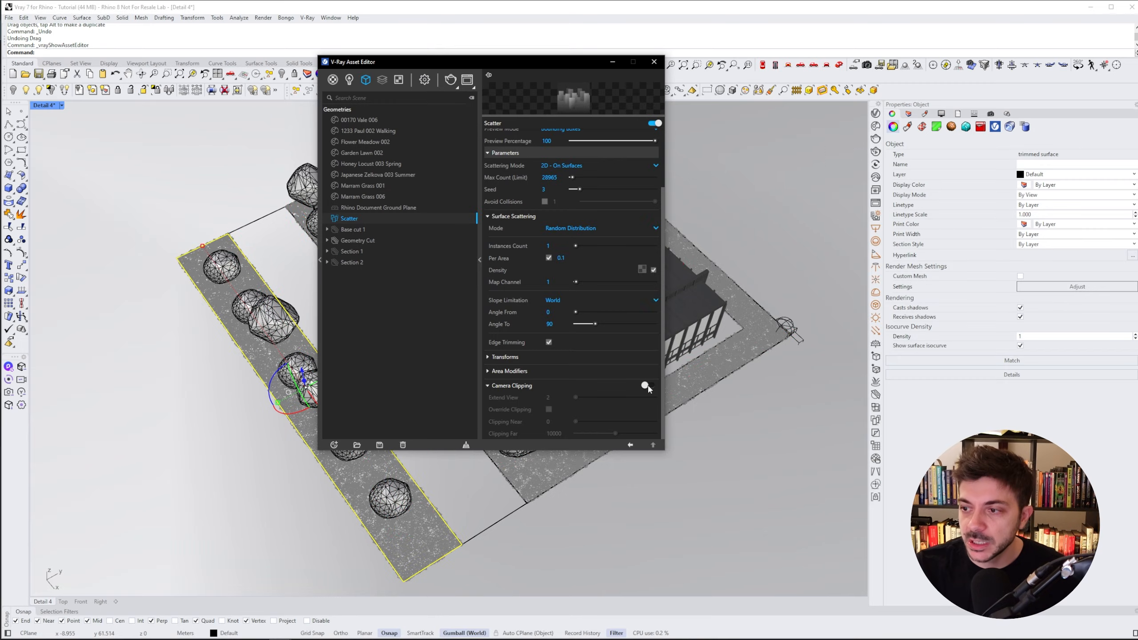
- Open the Asset Editor and slide the Scatter's Camera Clipping Extend View to about 88.62
{"action": "left_click", "coordinate": [646, 386]}
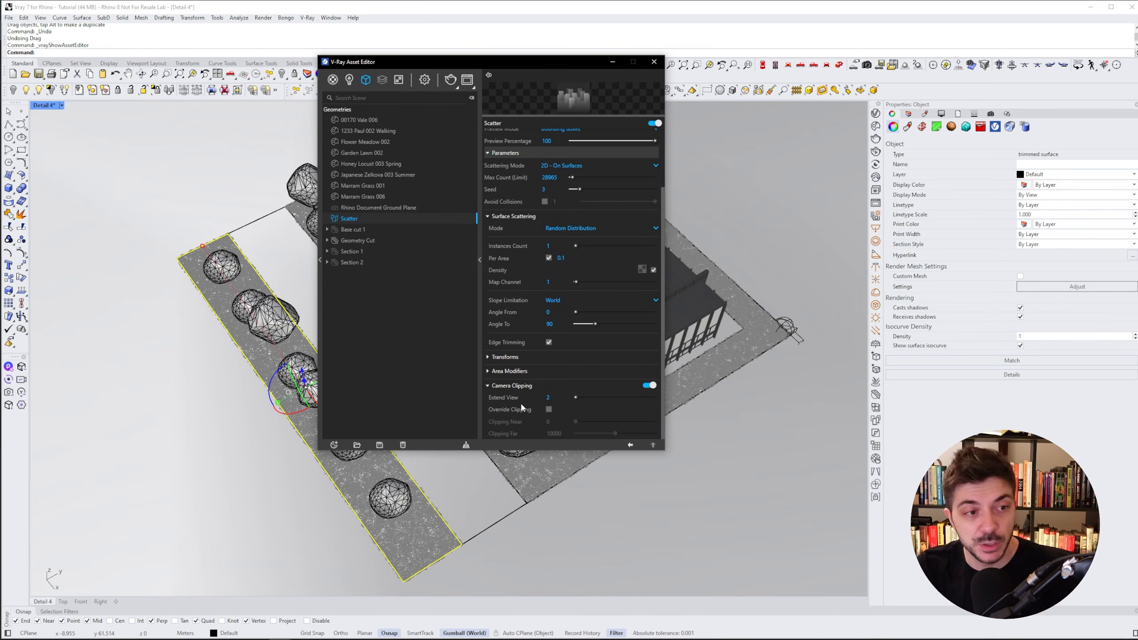
{"action": "left_click", "coordinate": [557, 397]}
{"action": "left_click_drag", "start_coordinate": [576, 396], "coordinate": [582, 397]}
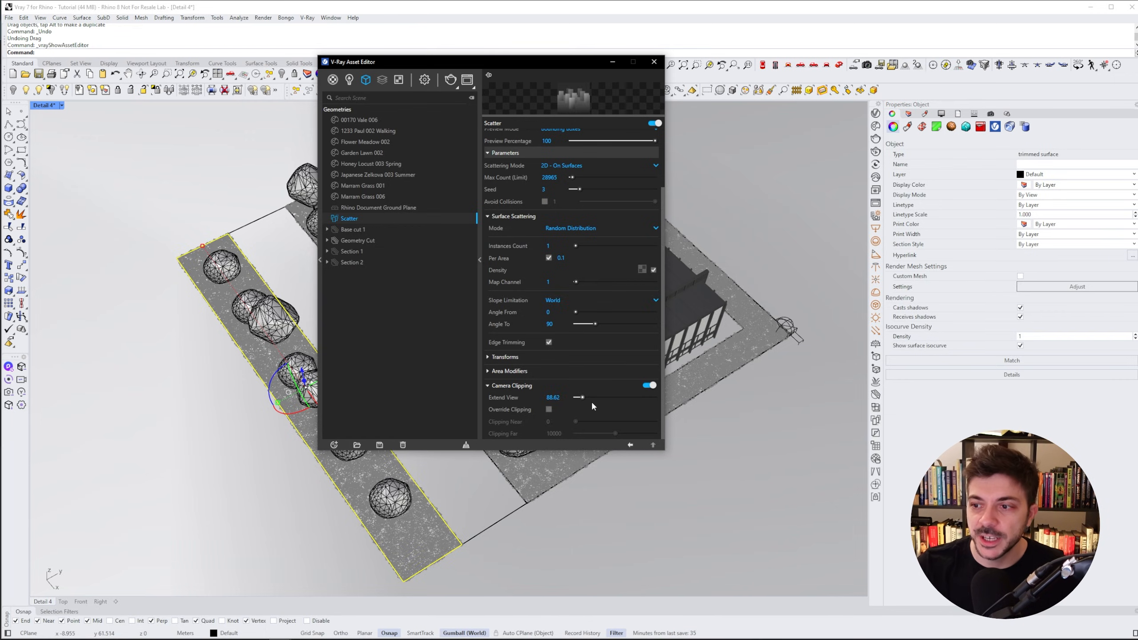
- Turn off the Scatter's Camera Clipping and close the Asset Editor
{"action": "left_click_drag", "start_coordinate": [554, 64], "coordinate": [703, 101]}
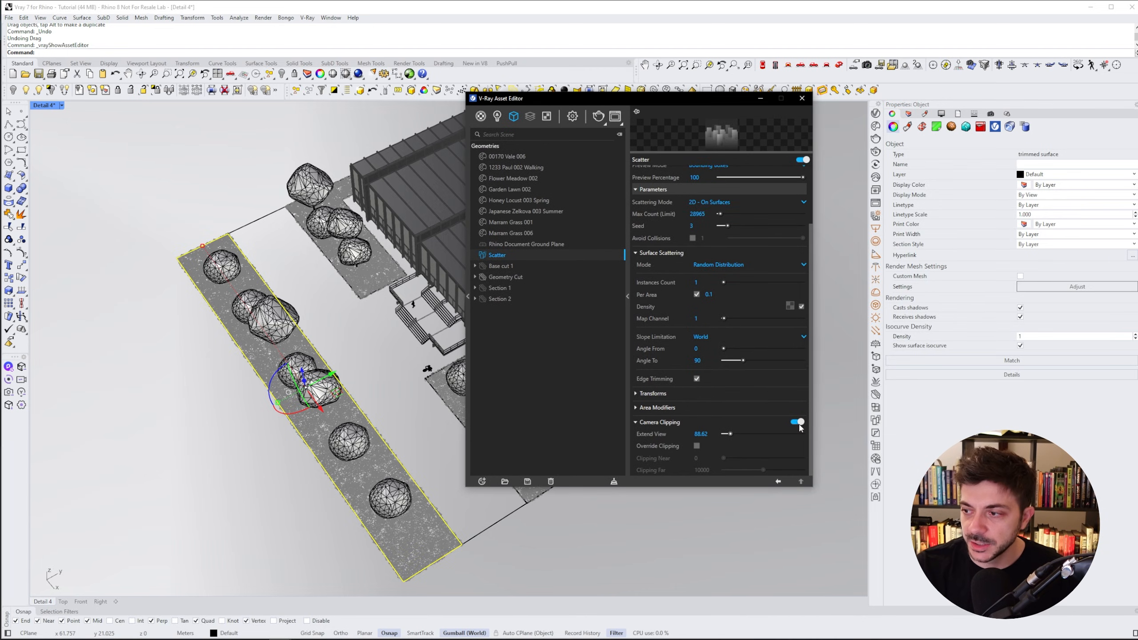
{"action": "left_click", "coordinate": [801, 98]}
- Restore the Detail 4 named view in the viewport
{"action": "left_click", "coordinate": [990, 114]}
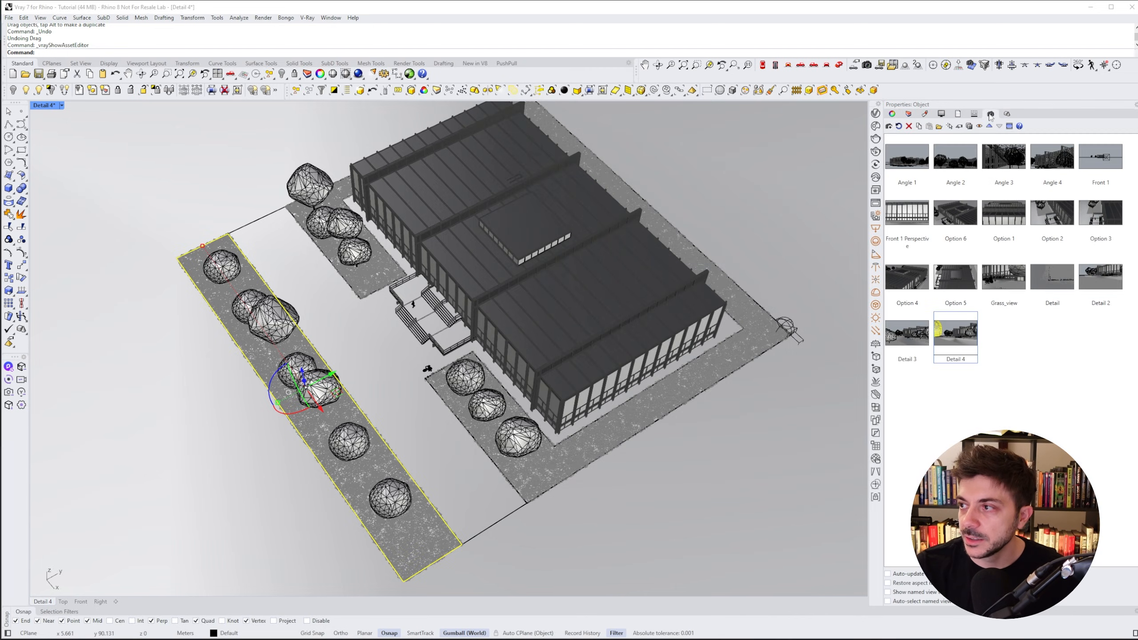
{"action": "double_click", "coordinate": [957, 339]}
{"action": "left_click", "coordinate": [892, 113]}
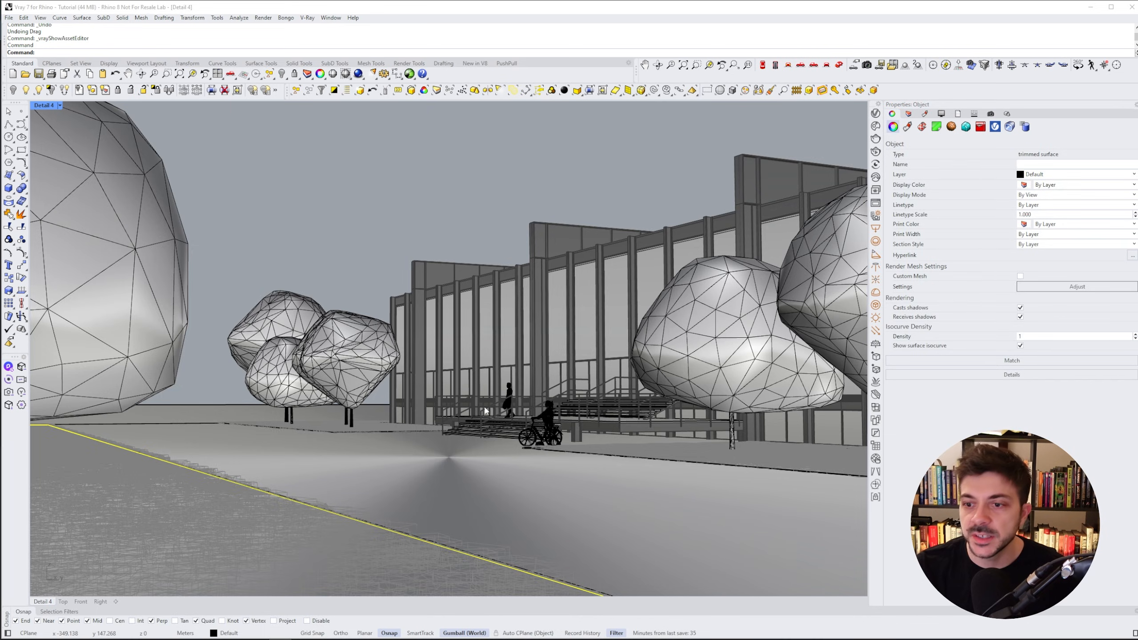
{"action": "left_click", "coordinate": [383, 241]}
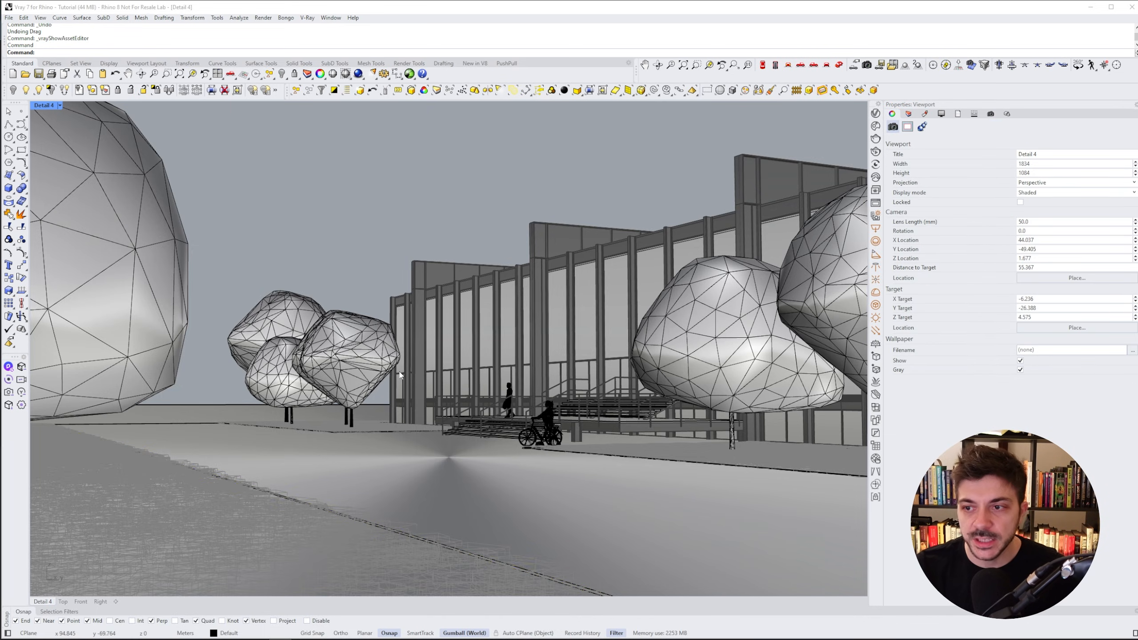
- Reopen the Asset Editor and start a production render of the Detail 4 view
{"action": "left_click", "coordinate": [876, 113]}
{"action": "left_click_drag", "start_coordinate": [525, 127], "coordinate": [496, 119]}
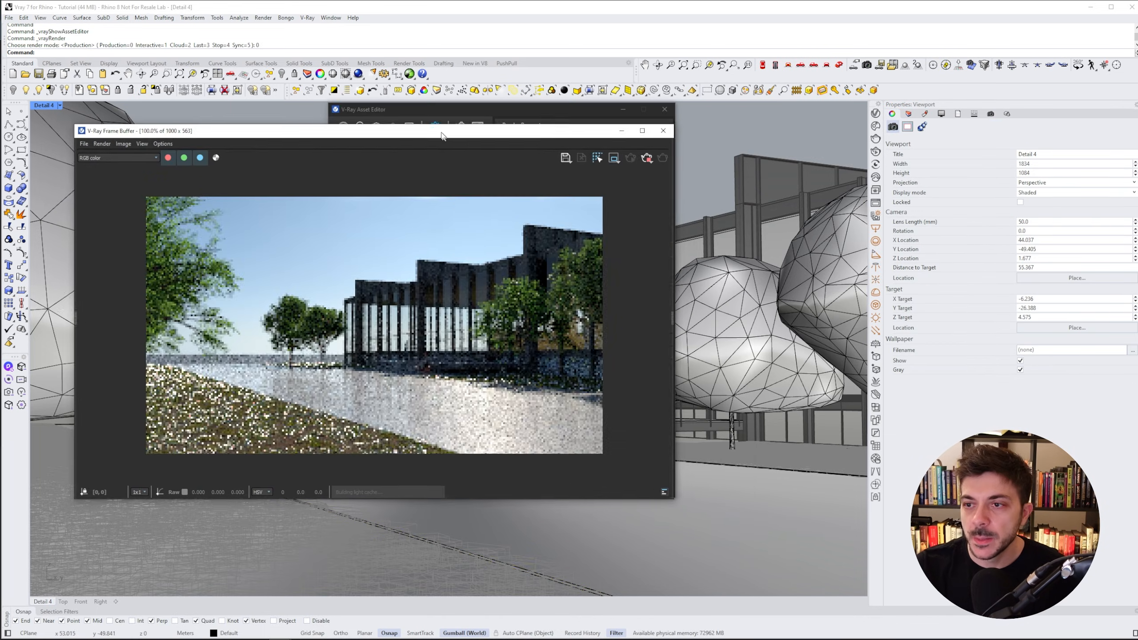
{"action": "left_click_drag", "start_coordinate": [441, 136], "coordinate": [437, 134]}
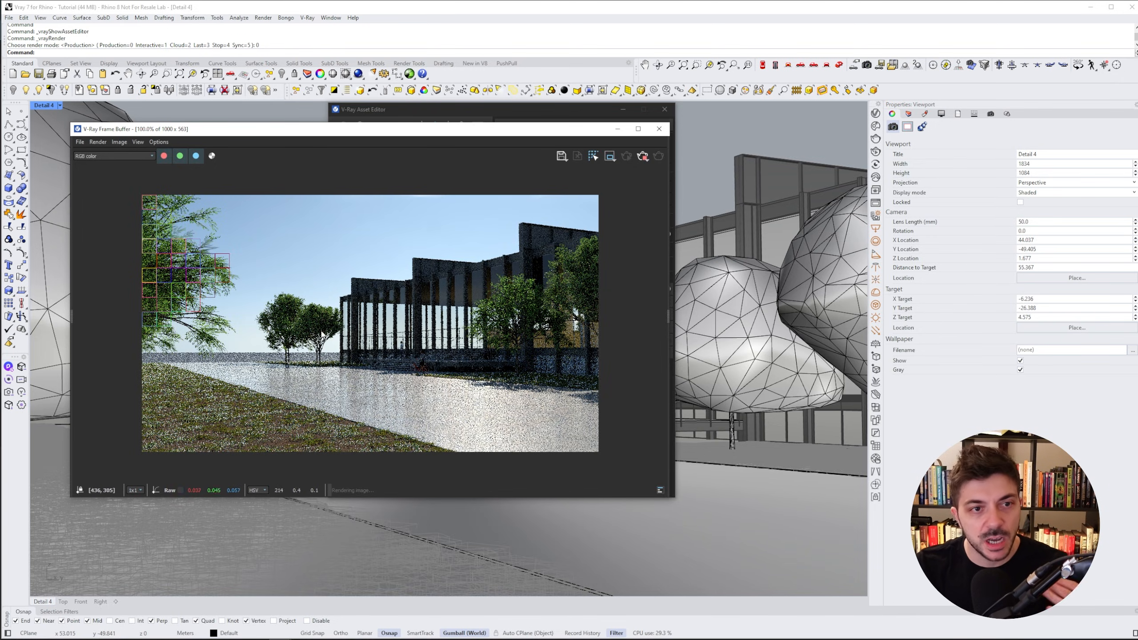
- Open the frame buffer's history panel and widen it
{"action": "left_click", "coordinate": [72, 316]}
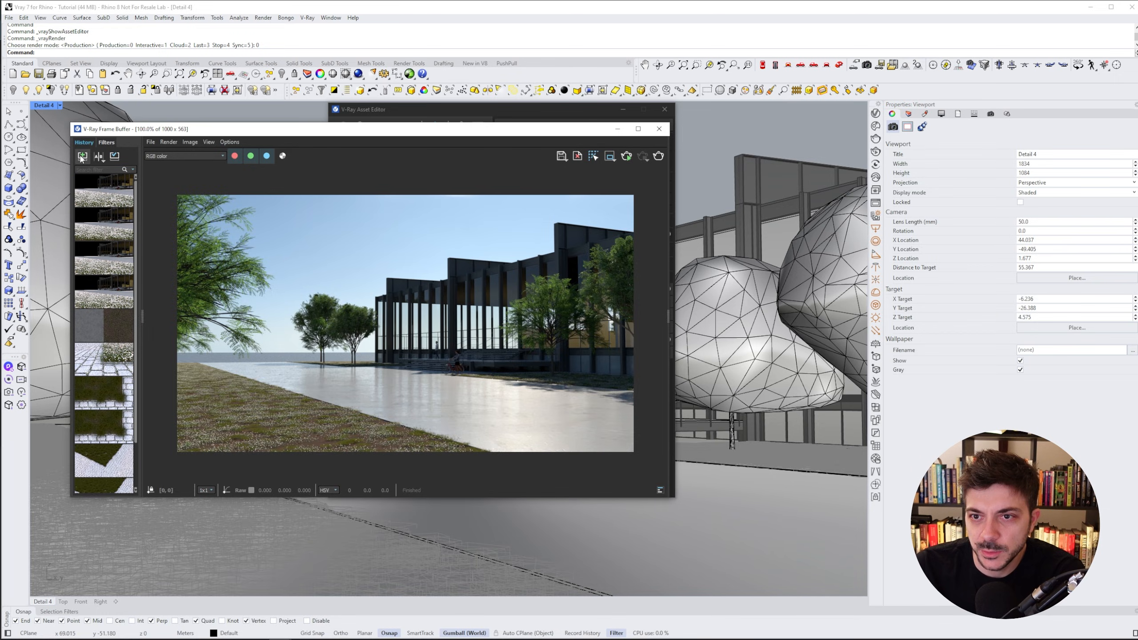
{"action": "left_click_drag", "start_coordinate": [129, 319], "coordinate": [196, 318]}
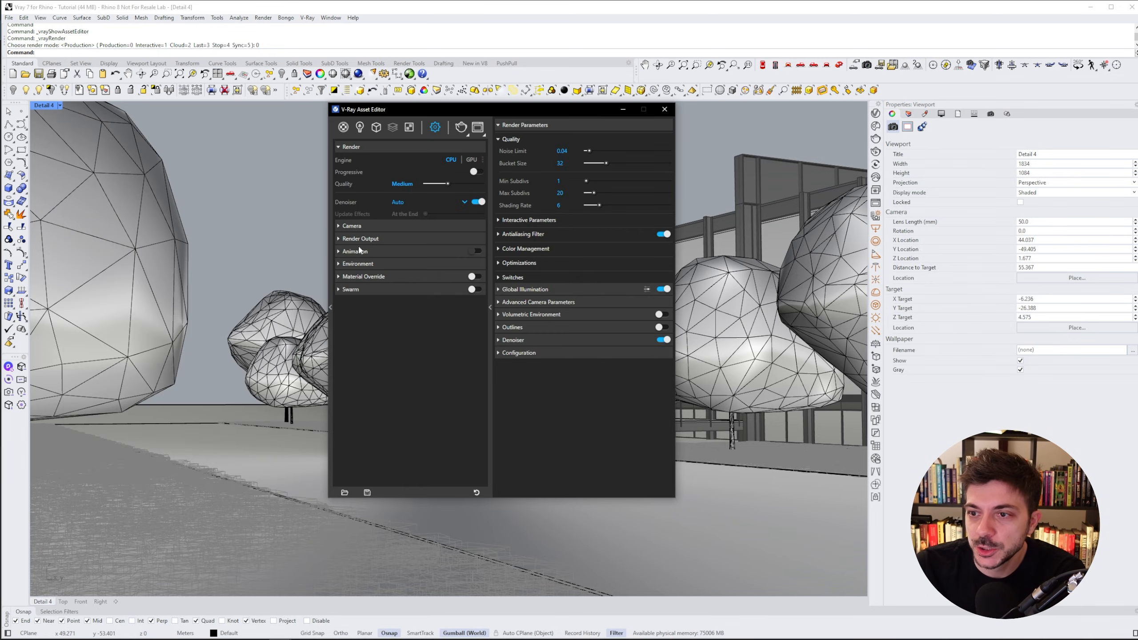
- Enable Camera Clipping on the Scatter with Extend View set to 0 and render the view again
{"action": "left_click", "coordinate": [375, 127]}
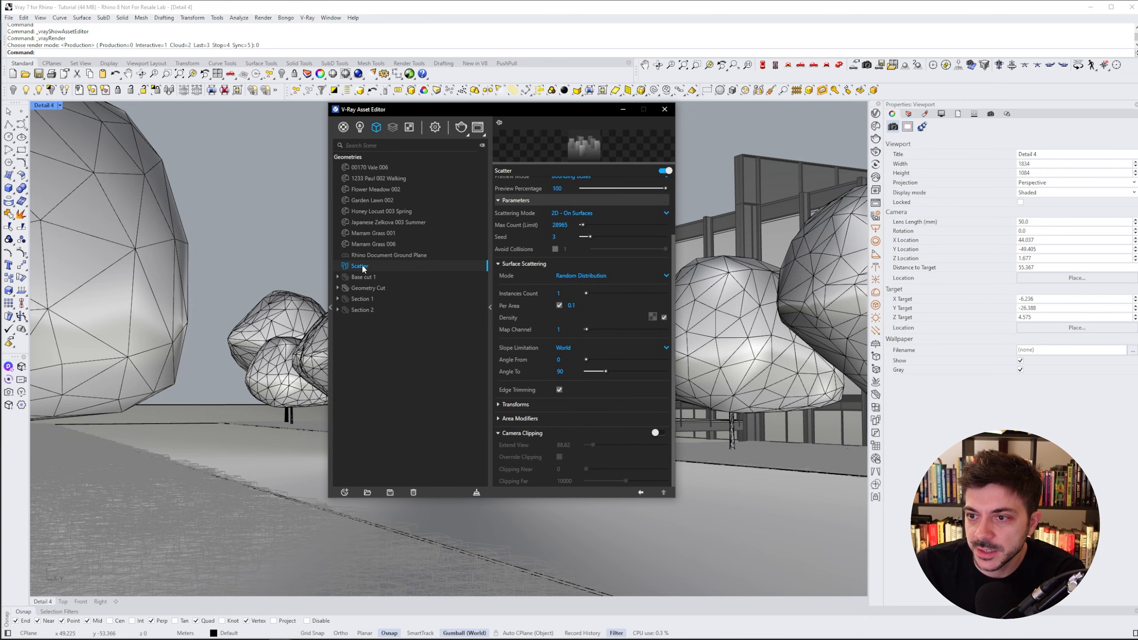
{"action": "left_click", "coordinate": [658, 433]}
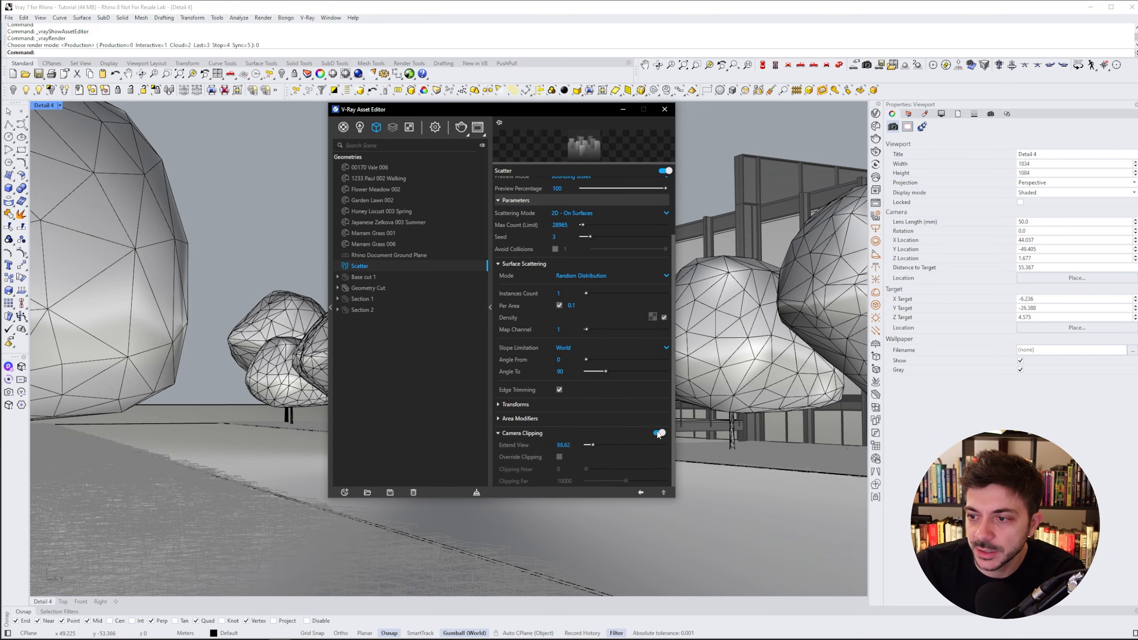
{"action": "left_click", "coordinate": [574, 445]}
{"action": "left_click_drag", "start_coordinate": [575, 445], "coordinate": [556, 446]}
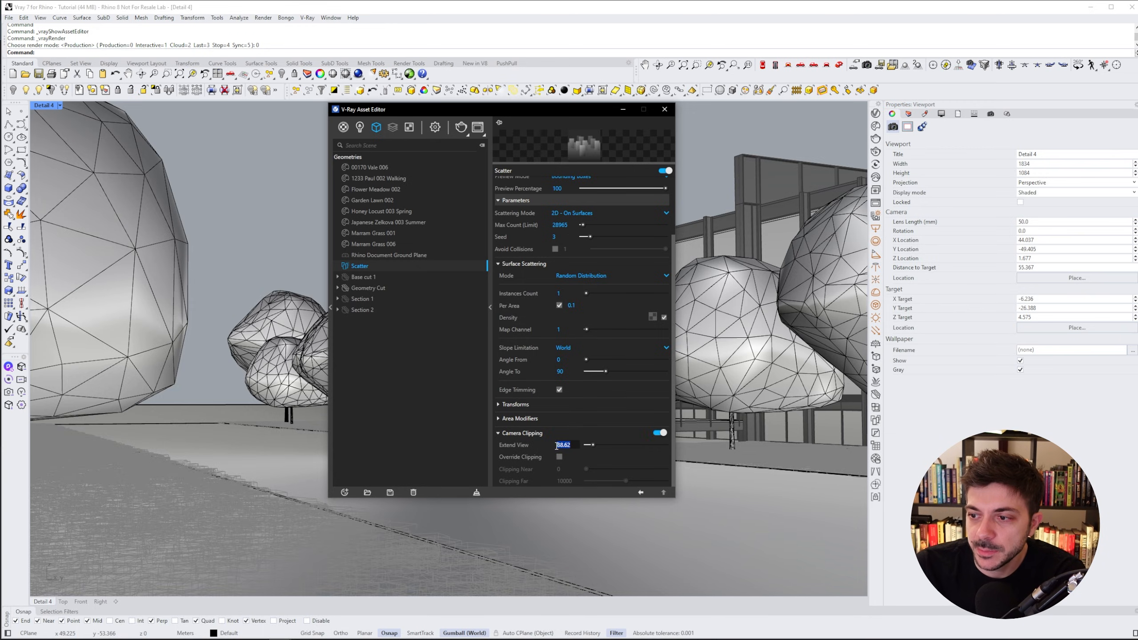
{"action": "type", "text": "0"}
{"action": "left_click", "coordinate": [582, 438]}
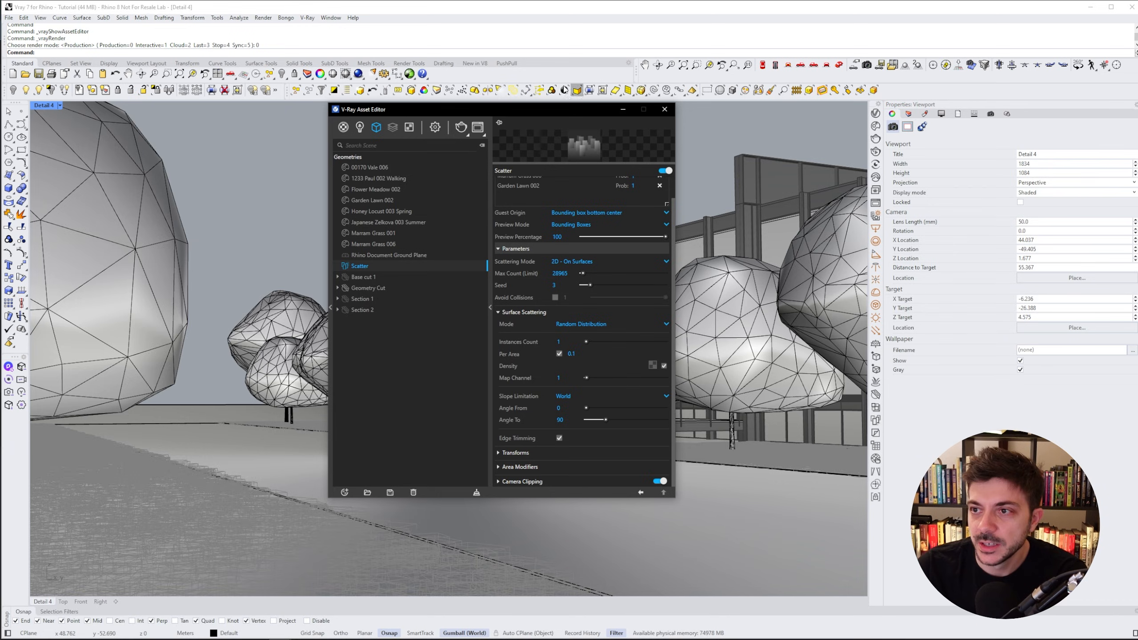
{"action": "left_click", "coordinate": [460, 129]}
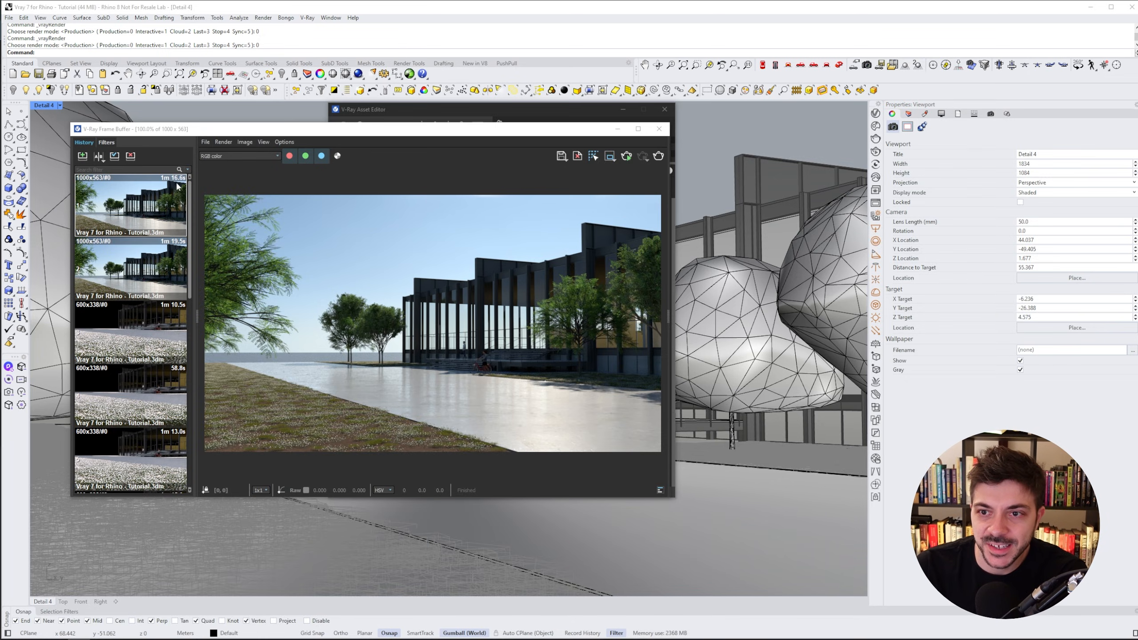
- Mark the newest render as B and the previous one as A in the frame buffer history
{"action": "left_click", "coordinate": [137, 267]}
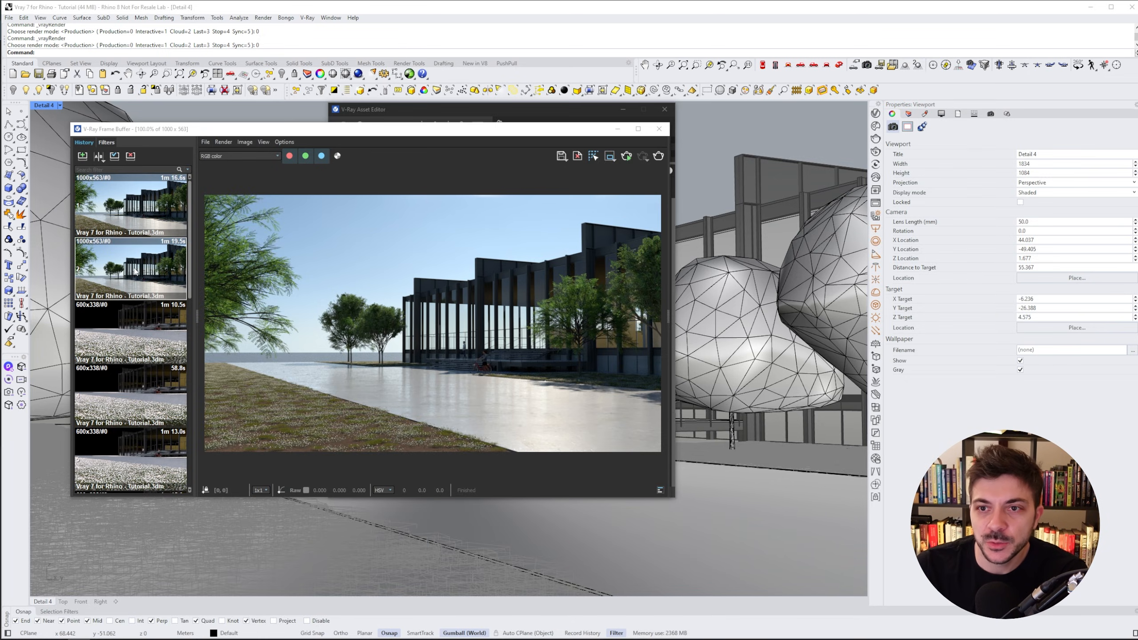
{"action": "left_click", "coordinate": [101, 159]}
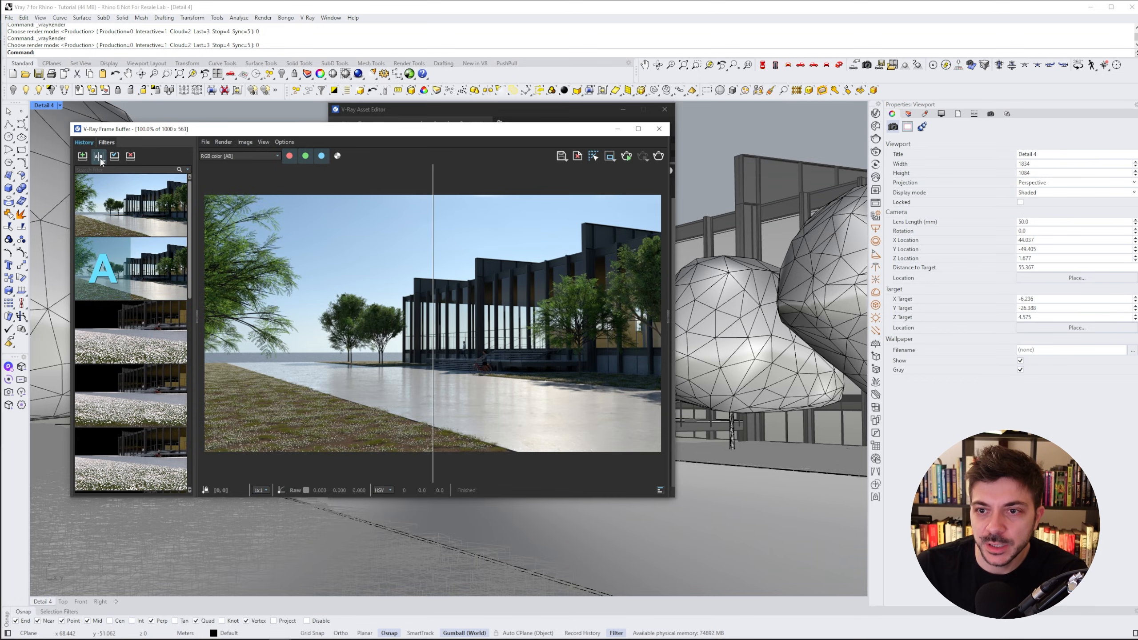
{"action": "left_click", "coordinate": [160, 205]}
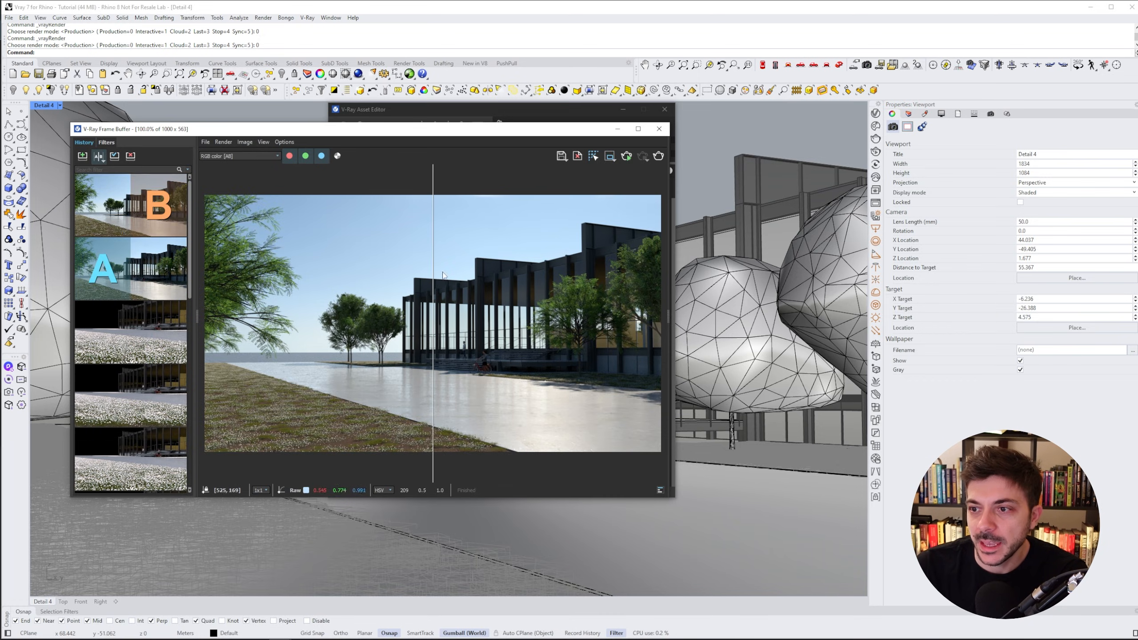
- Enlarge and zoom the frame buffer and slide the A/B divider to compare the grass at the bed's edge
{"action": "left_click_drag", "start_coordinate": [433, 271], "coordinate": [284, 285]}
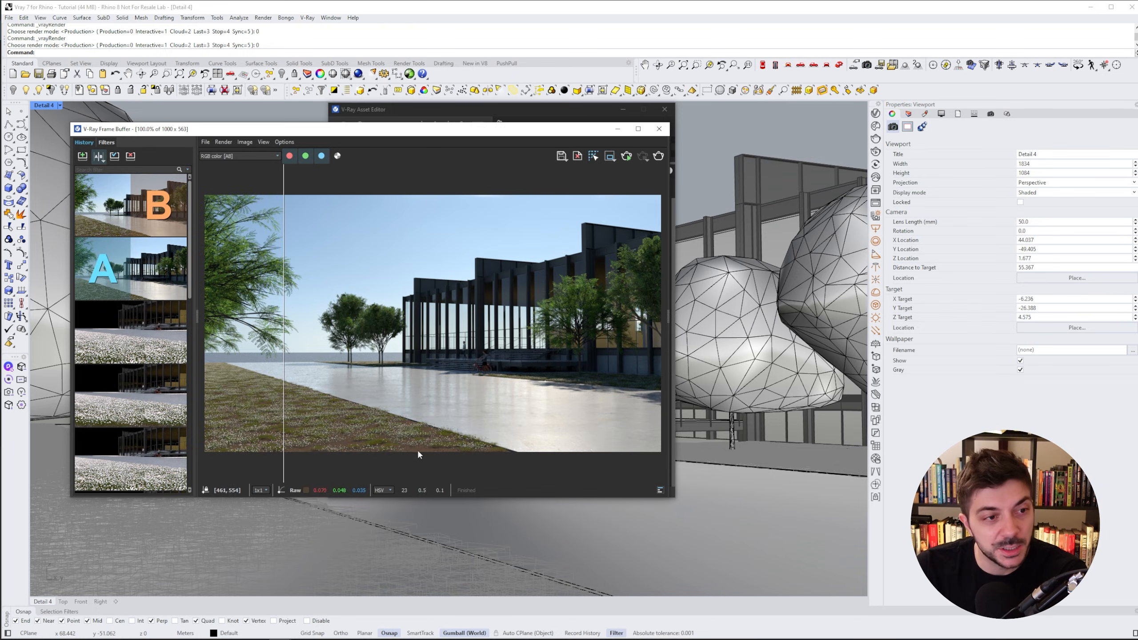
{"action": "left_click_drag", "start_coordinate": [675, 496], "coordinate": [893, 557]}
{"action": "scroll", "coordinate": [526, 482], "scroll_direction": "up", "scroll_amount": 2}
{"action": "scroll", "coordinate": [532, 476], "scroll_direction": "down", "scroll_amount": 1}
{"action": "mouse_move", "coordinate": [324, 448]}
{"action": "left_mouse_down"}
{"action": "mouse_move", "coordinate": [852, 484]}
{"action": "mouse_move", "coordinate": [334, 454]}
{"action": "left_mouse_up"}
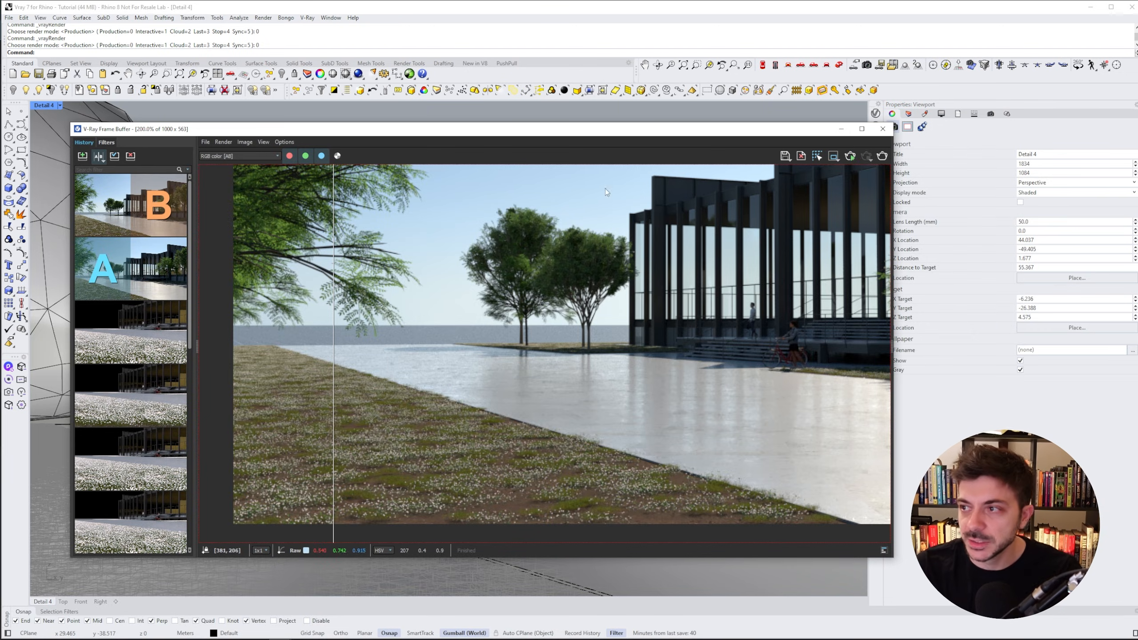
{"action": "left_click_drag", "start_coordinate": [764, 130], "coordinate": [731, 116]}
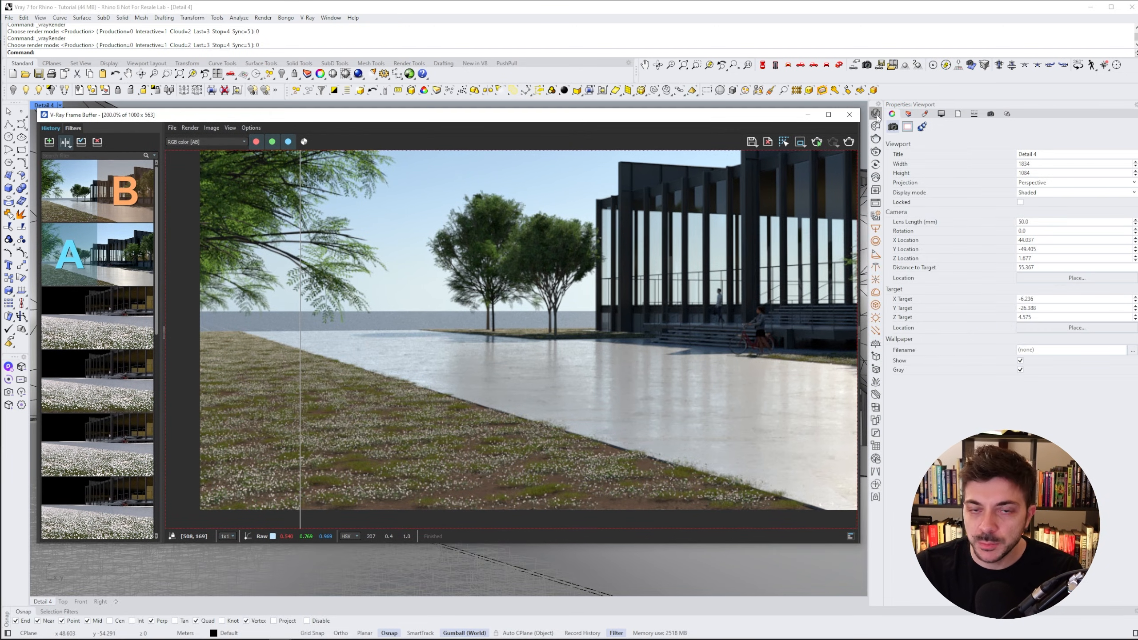
- Set the Scatter's Camera Clipping Extend View to 2 in the Asset Editor
{"action": "left_click", "coordinate": [877, 114]}
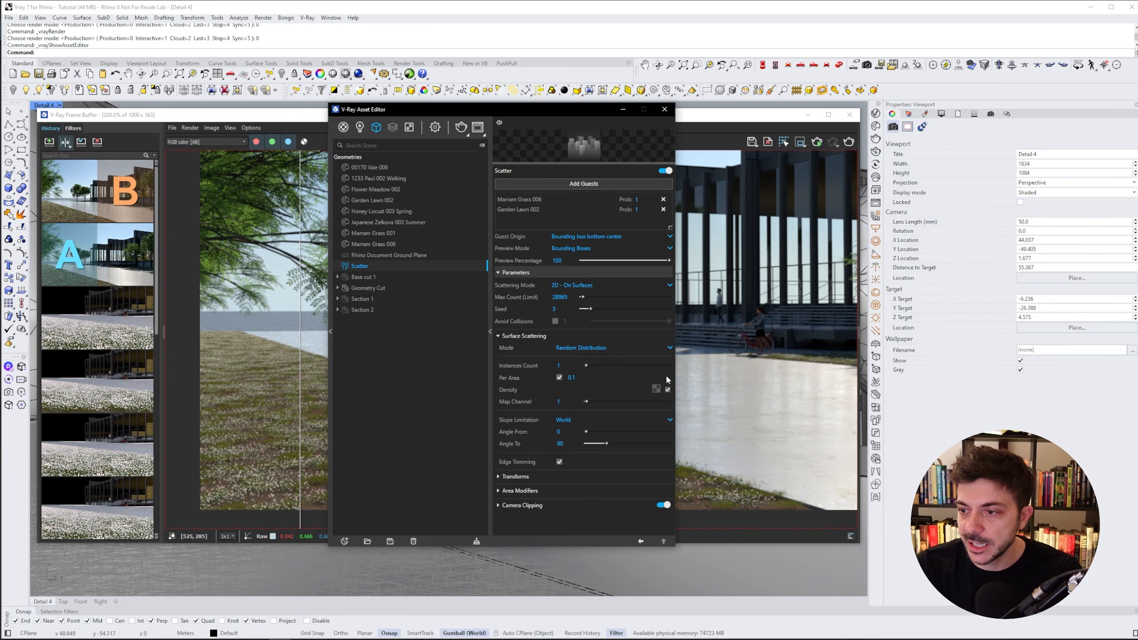
{"action": "left_click", "coordinate": [522, 505]}
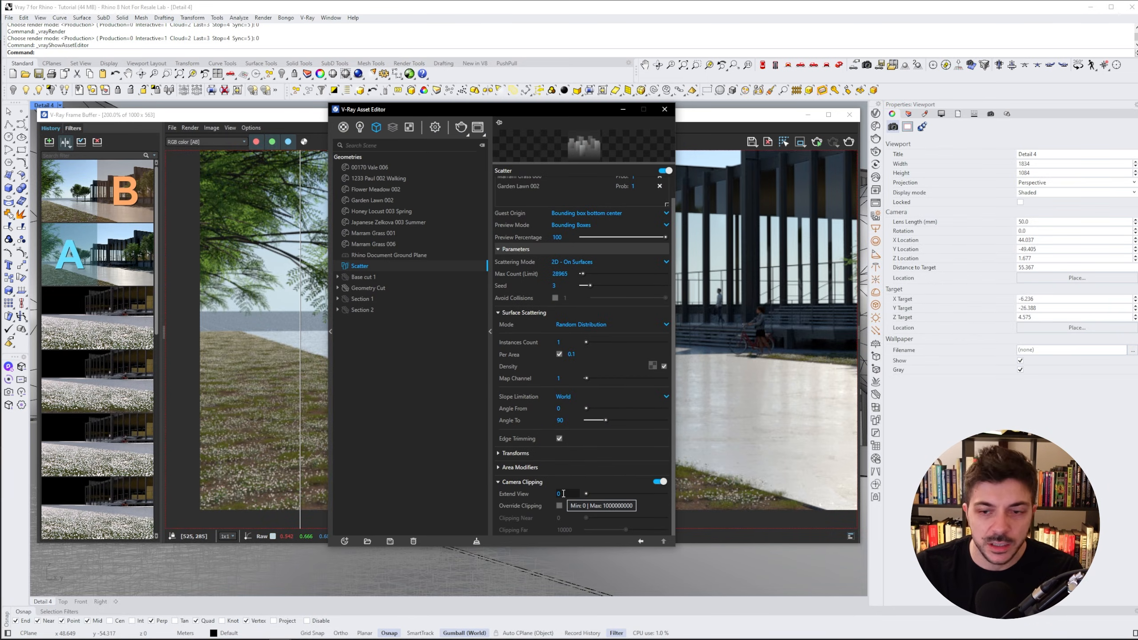
{"action": "left_click_drag", "start_coordinate": [573, 496], "coordinate": [554, 494]}
{"action": "type", "text": "2"}
{"action": "key", "text": "Return"}
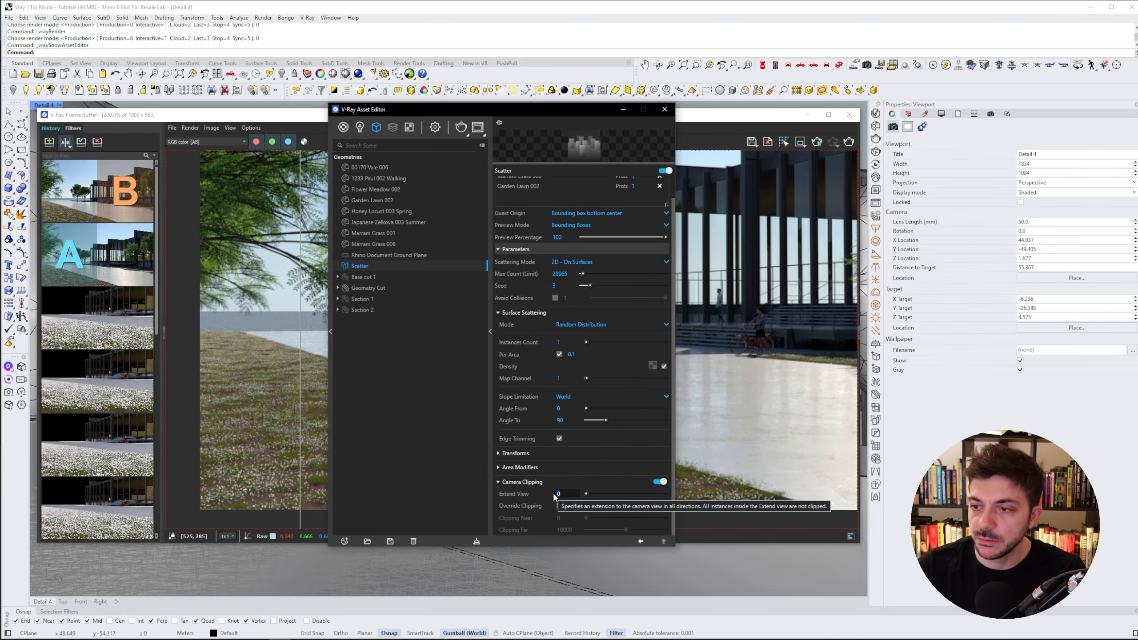
{"action": "scroll", "coordinate": [603, 479], "scroll_direction": "up", "scroll_amount": 1}
{"action": "left_click_drag", "start_coordinate": [473, 109], "coordinate": [786, 101]}
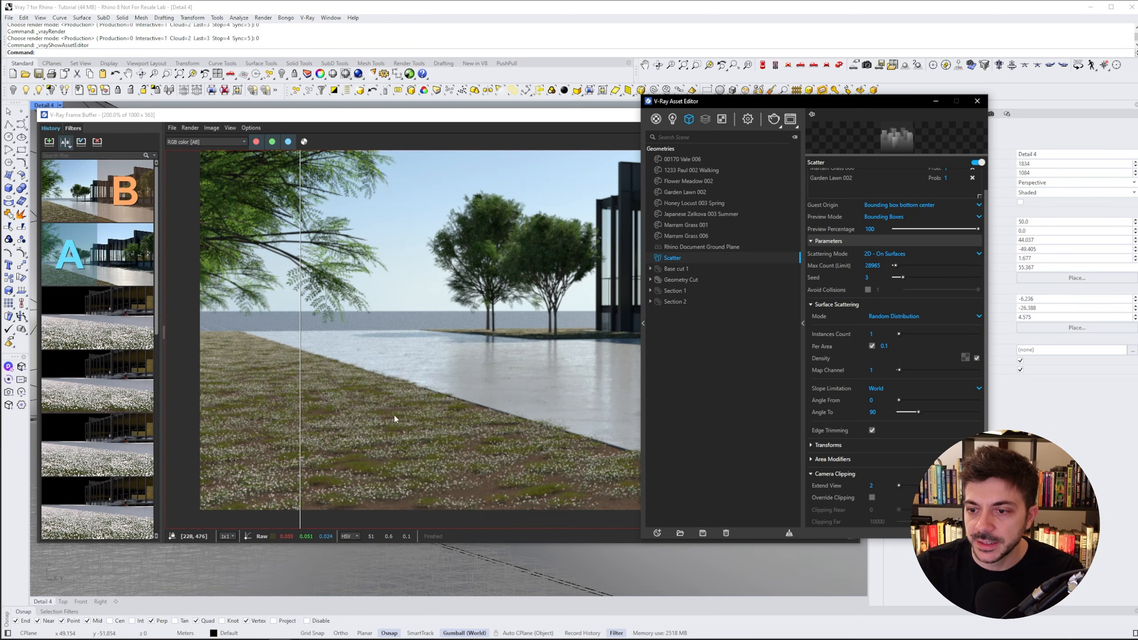
{"action": "left_click_drag", "start_coordinate": [457, 432], "coordinate": [480, 458]}
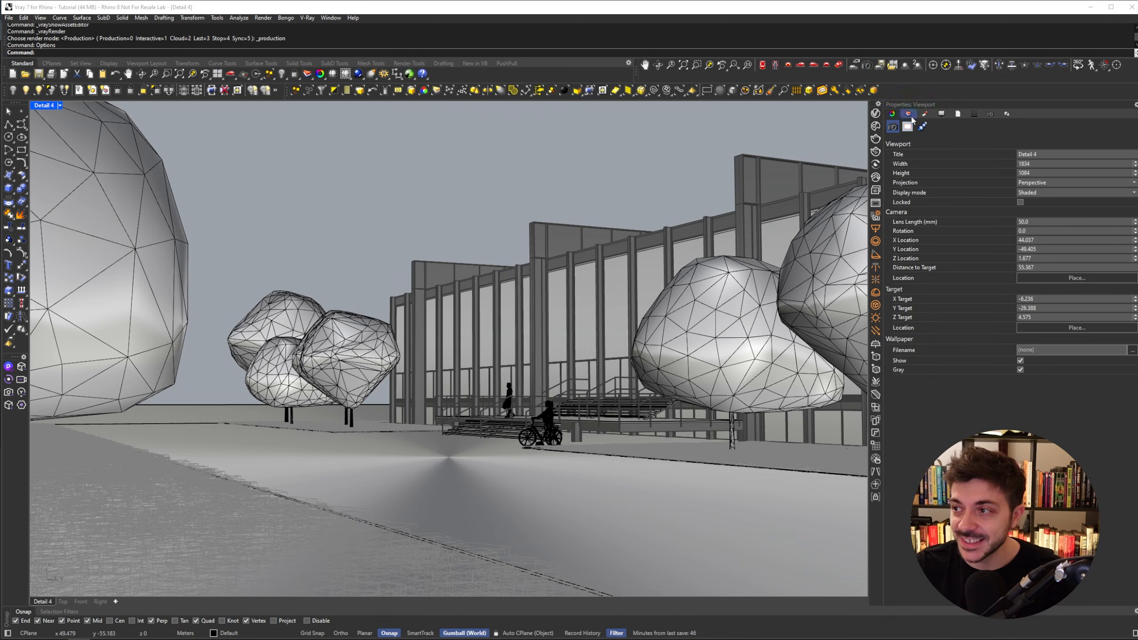
- Open the Chaos Cosmos browser, enlarge its window, and browse the 3D Models category
{"action": "left_click", "coordinate": [875, 126]}
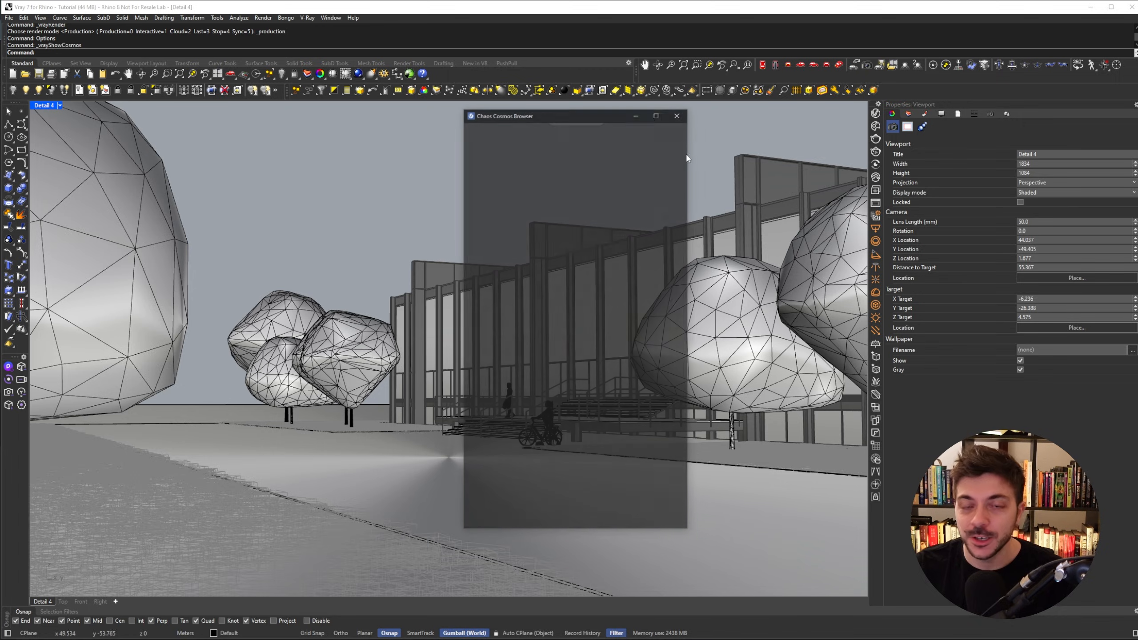
{"action": "left_click_drag", "start_coordinate": [566, 114], "coordinate": [434, 112]}
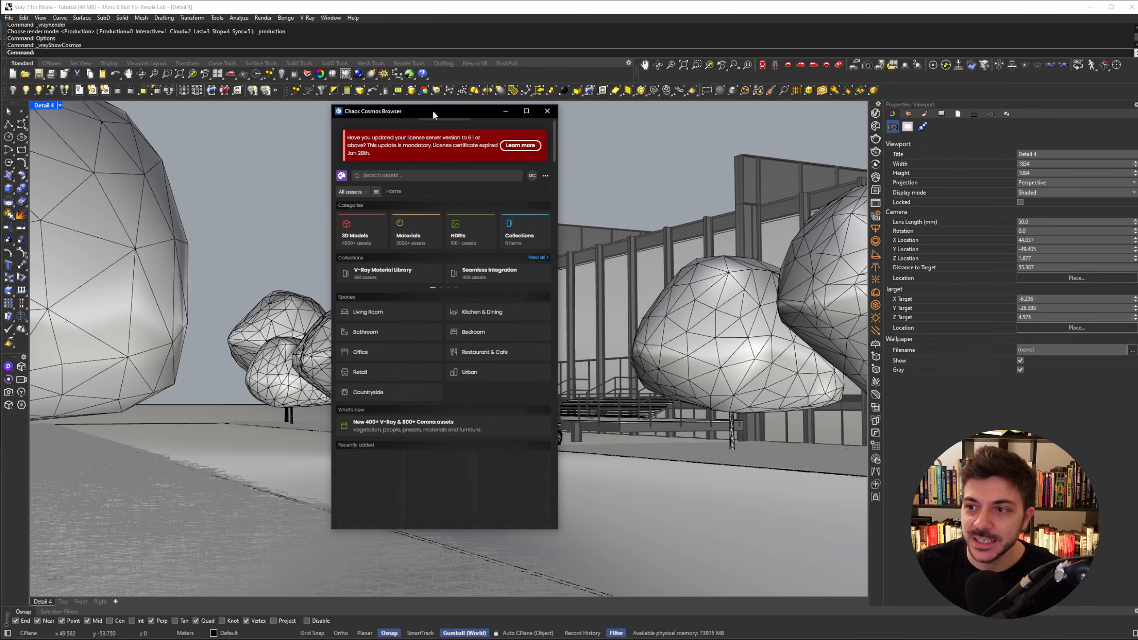
{"action": "left_click", "coordinate": [357, 238]}
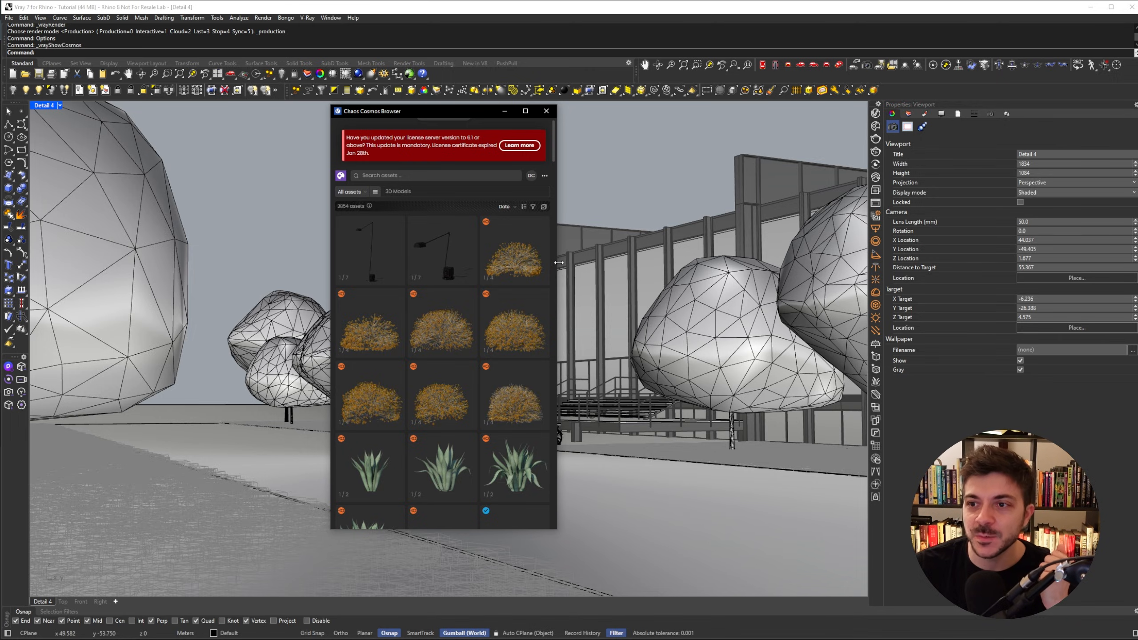
{"action": "left_click_drag", "start_coordinate": [558, 262], "coordinate": [686, 262]}
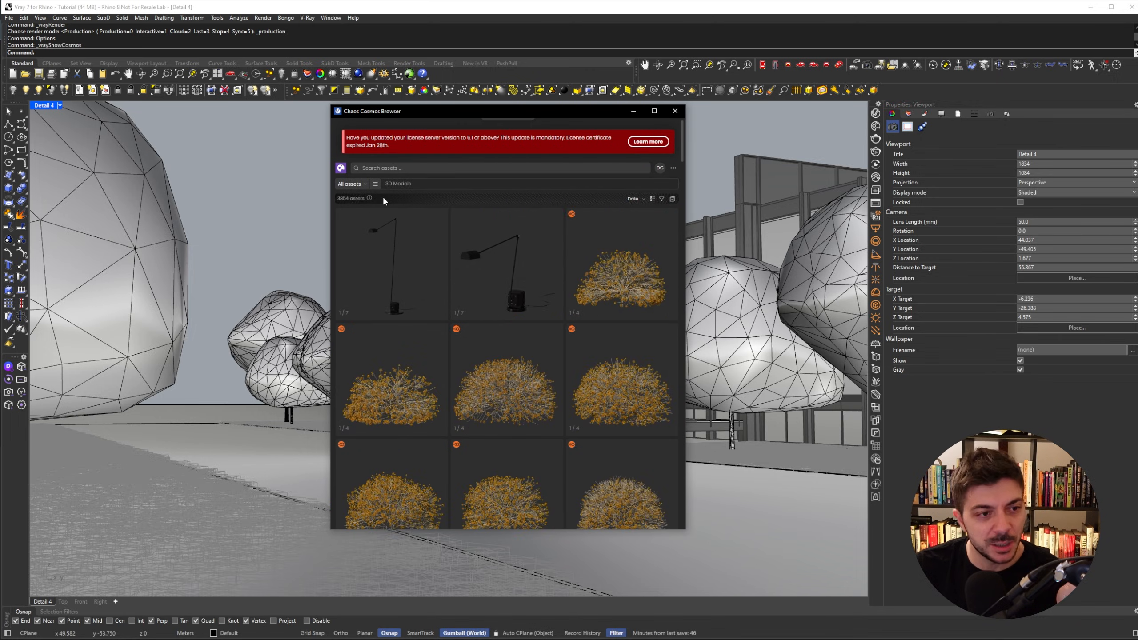
- Filter the Cosmos 3D models to the Vegetation > Trees category
{"action": "mouse_move", "coordinate": [457, 237]}
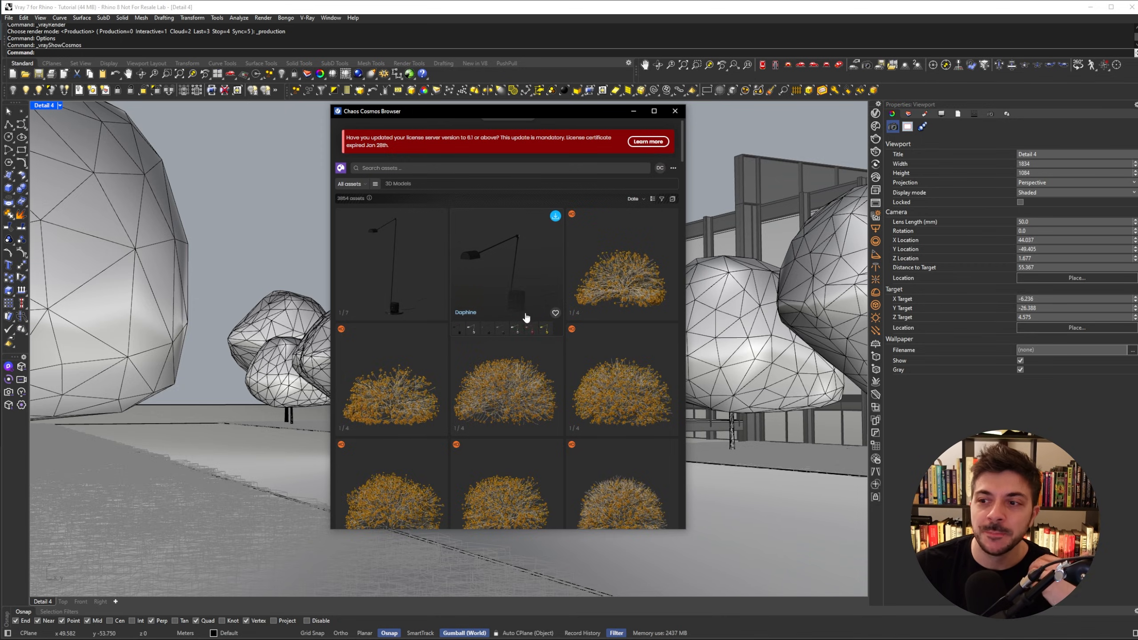
{"action": "scroll", "coordinate": [536, 378], "scroll_direction": "down", "scroll_amount": 3}
{"action": "scroll", "coordinate": [537, 377], "scroll_direction": "down", "scroll_amount": 3}
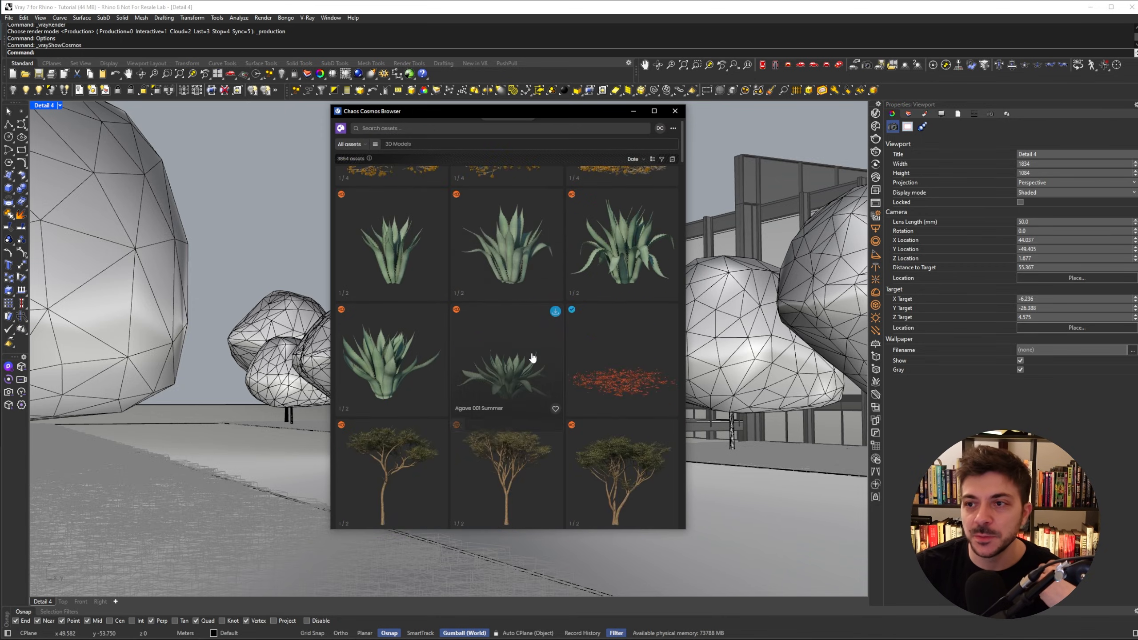
{"action": "scroll", "coordinate": [515, 314], "scroll_direction": "up", "scroll_amount": 6}
{"action": "left_click", "coordinate": [354, 144]}
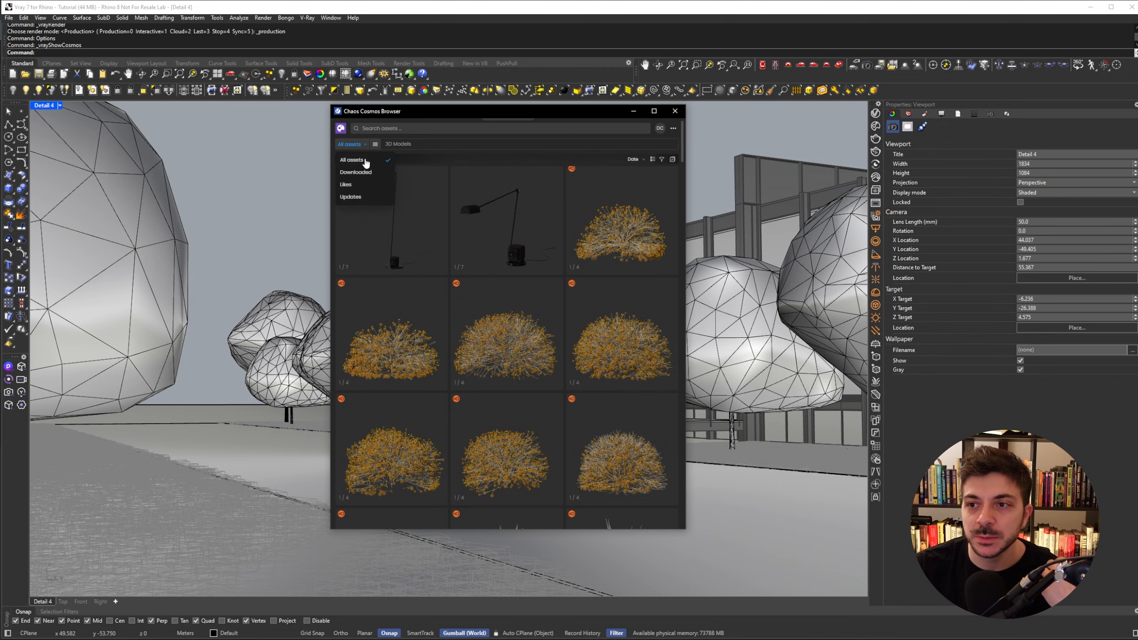
{"action": "left_click", "coordinate": [377, 144]}
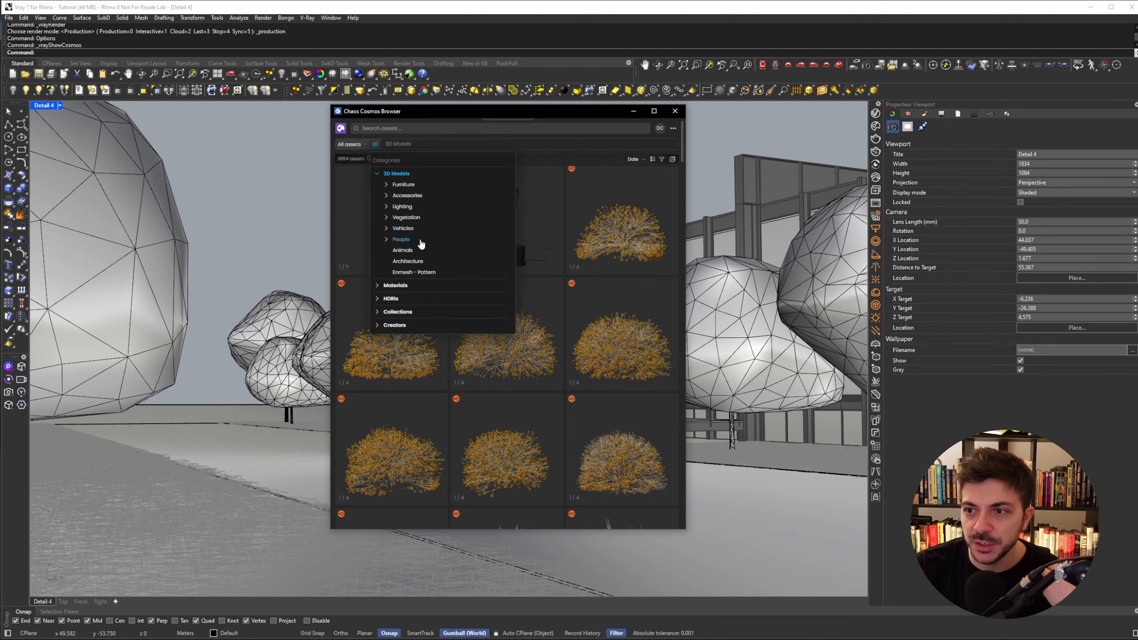
{"action": "left_click", "coordinate": [406, 217]}
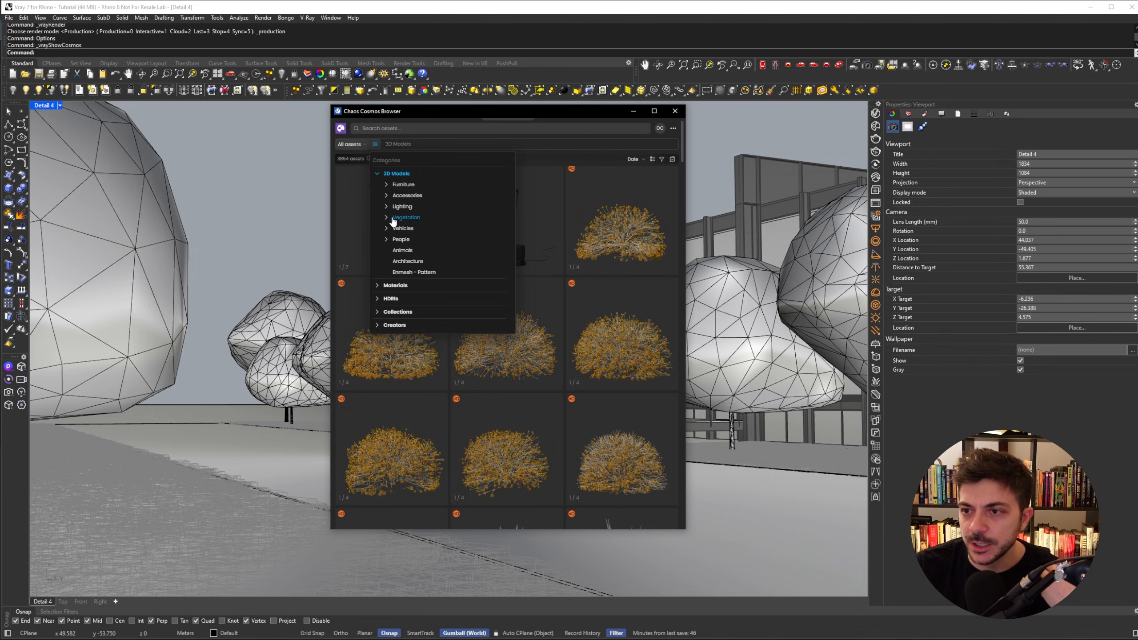
{"action": "left_click", "coordinate": [404, 268]}
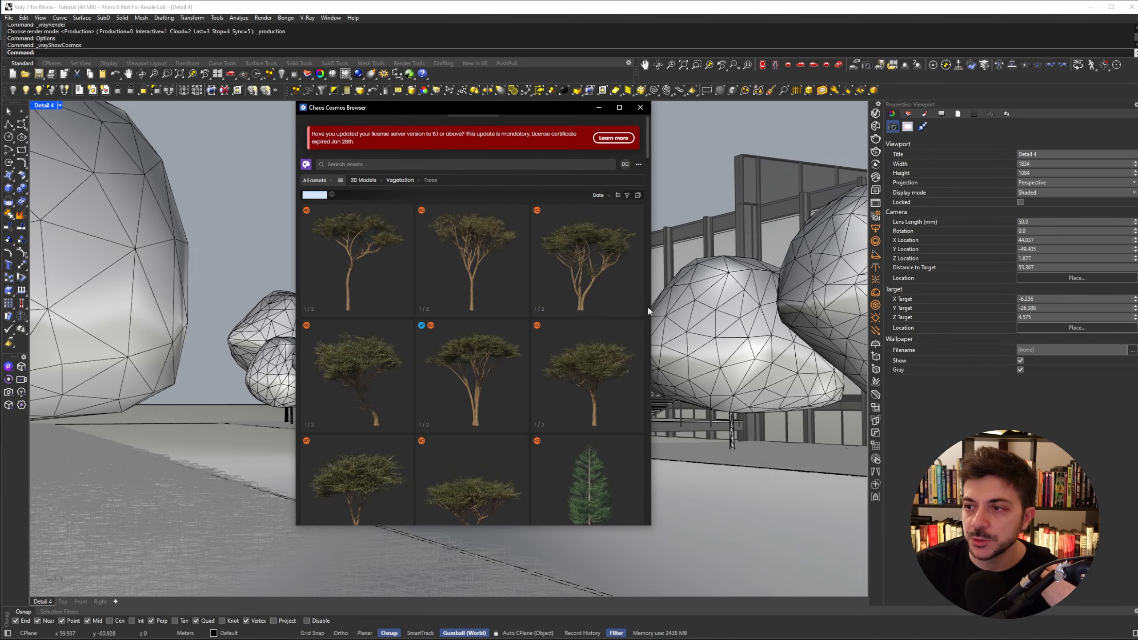
- Scroll through the tree assets and preview the seasonal variants of the Paper Birch 008 asset
{"action": "scroll", "coordinate": [505, 310], "scroll_direction": "down", "scroll_amount": 1}
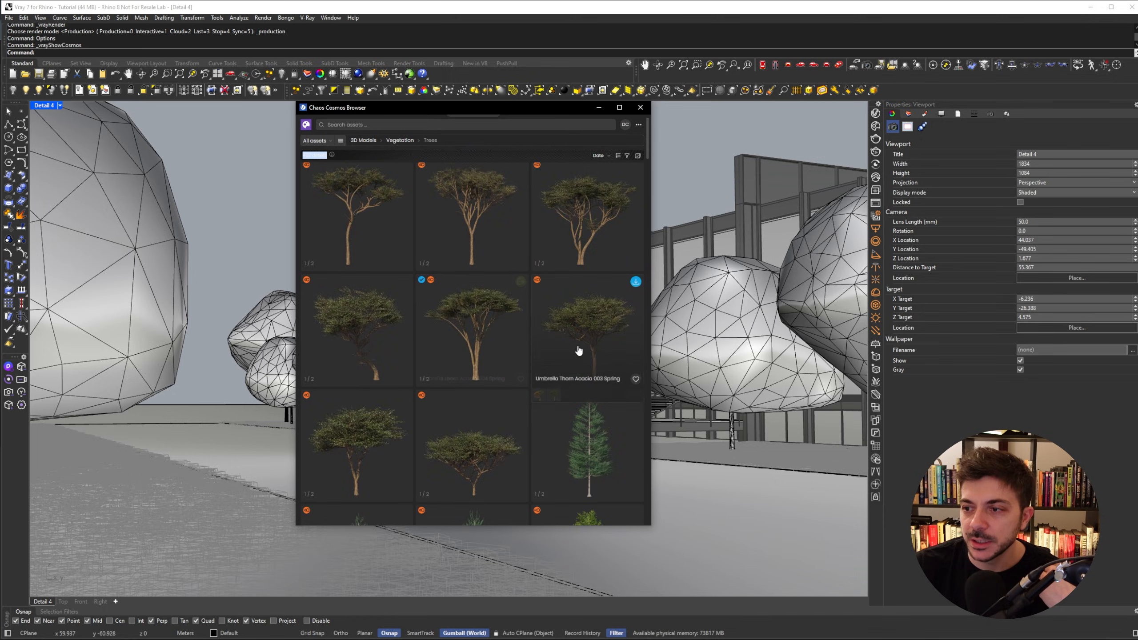
{"action": "scroll", "coordinate": [578, 309], "scroll_direction": "down", "scroll_amount": 10}
{"action": "scroll", "coordinate": [558, 274], "scroll_direction": "up", "scroll_amount": 3}
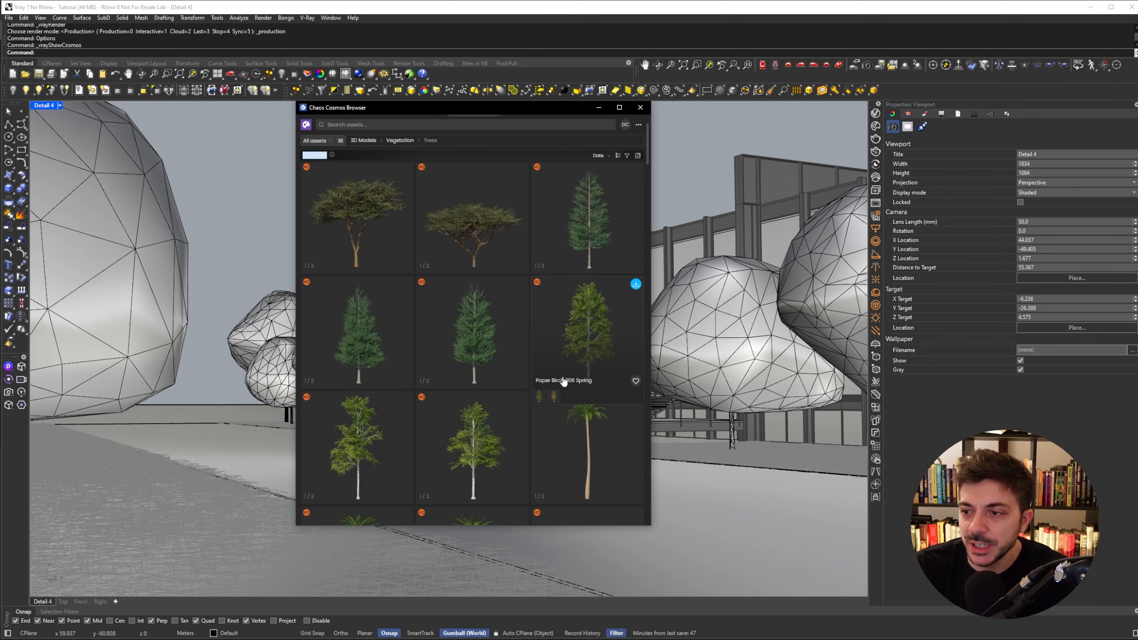
{"action": "left_click", "coordinate": [554, 397]}
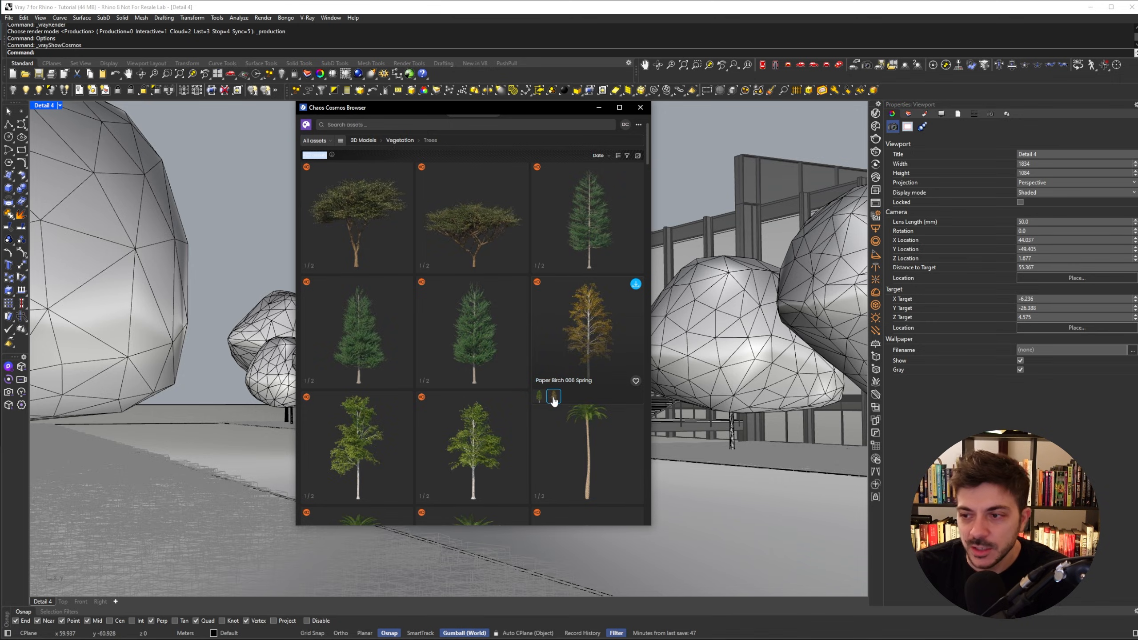
{"action": "left_click", "coordinate": [540, 397]}
{"action": "left_click", "coordinate": [553, 397]}
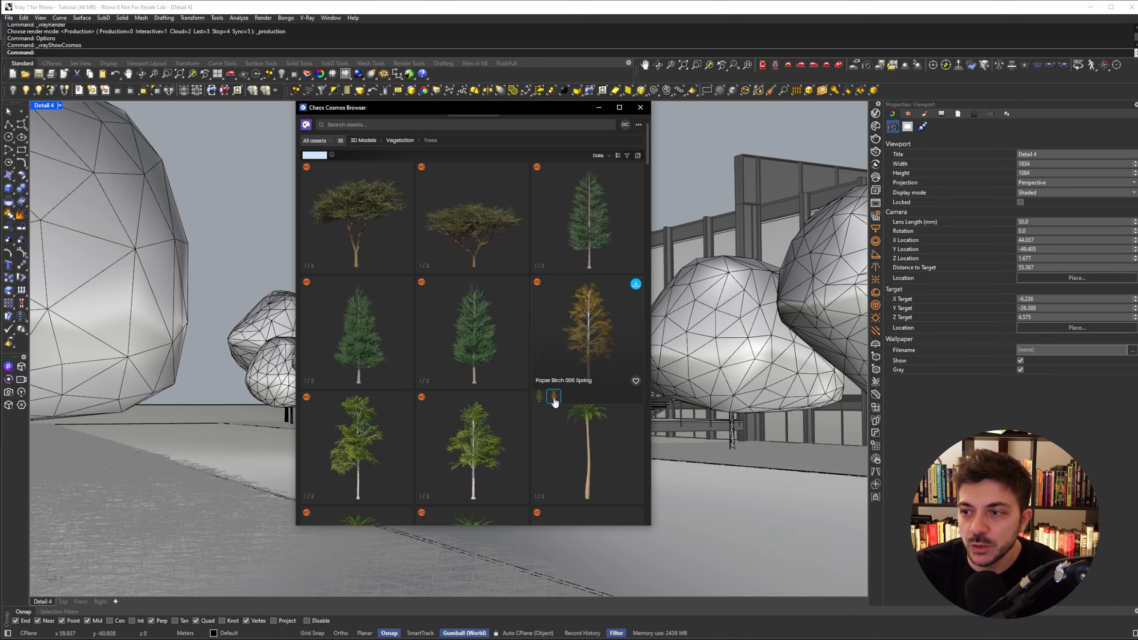
{"action": "left_click", "coordinate": [540, 397]}
{"action": "left_click", "coordinate": [551, 397]}
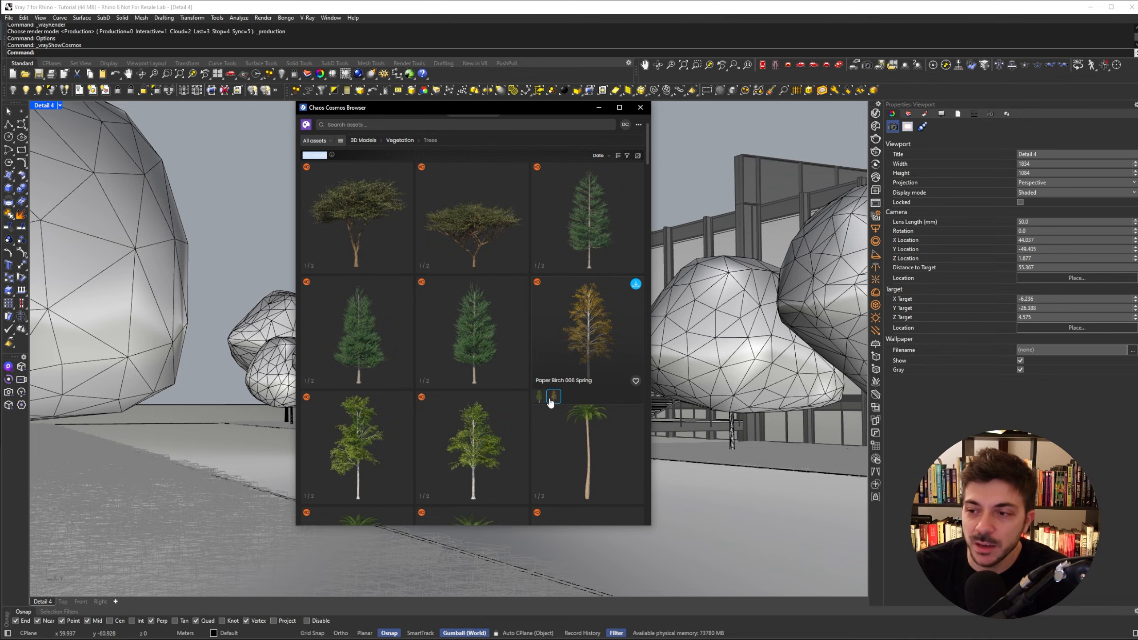
{"action": "left_click", "coordinate": [540, 397]}
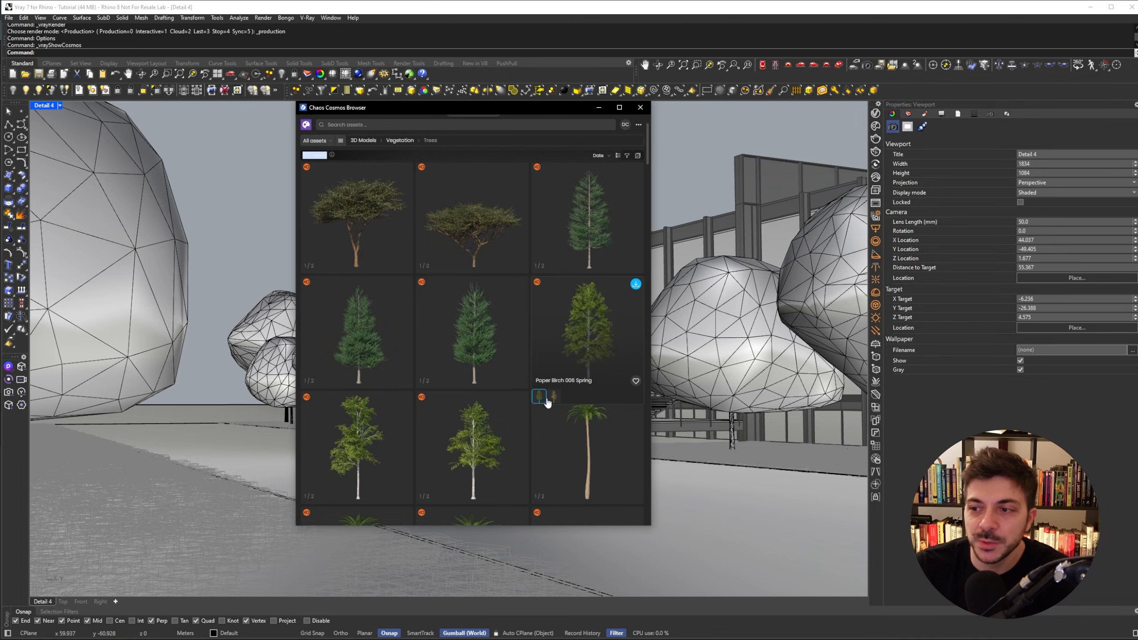
{"action": "left_click", "coordinate": [554, 396]}
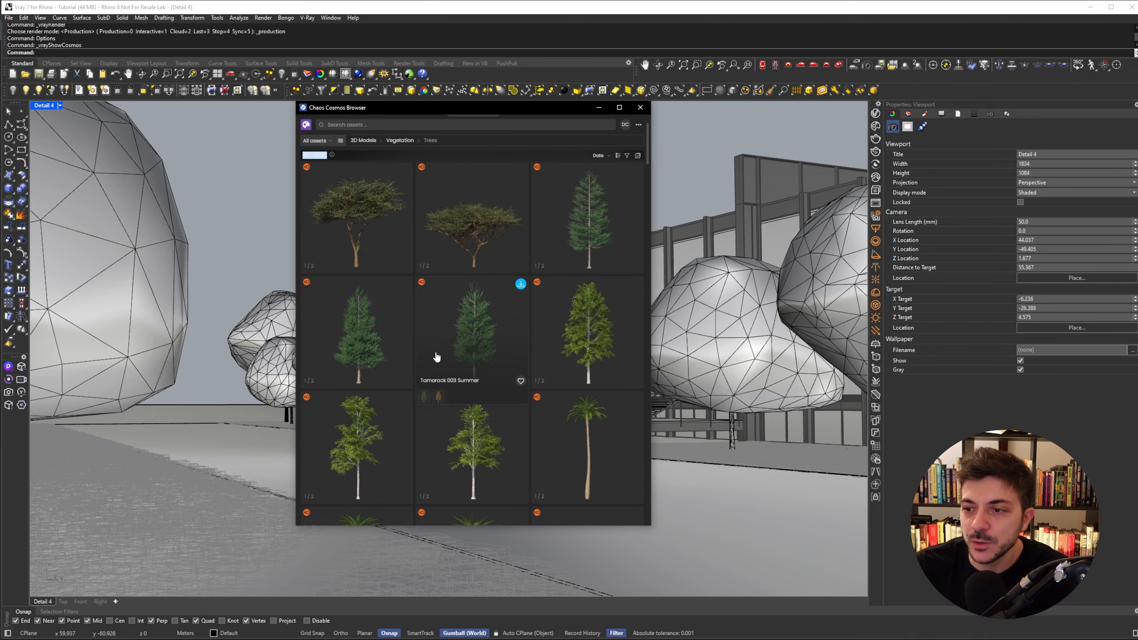
- Scroll through the tree assets looking for another tree
{"action": "scroll", "coordinate": [377, 295], "scroll_direction": "up", "scroll_amount": 2}
{"action": "scroll", "coordinate": [366, 305], "scroll_direction": "up", "scroll_amount": 3}
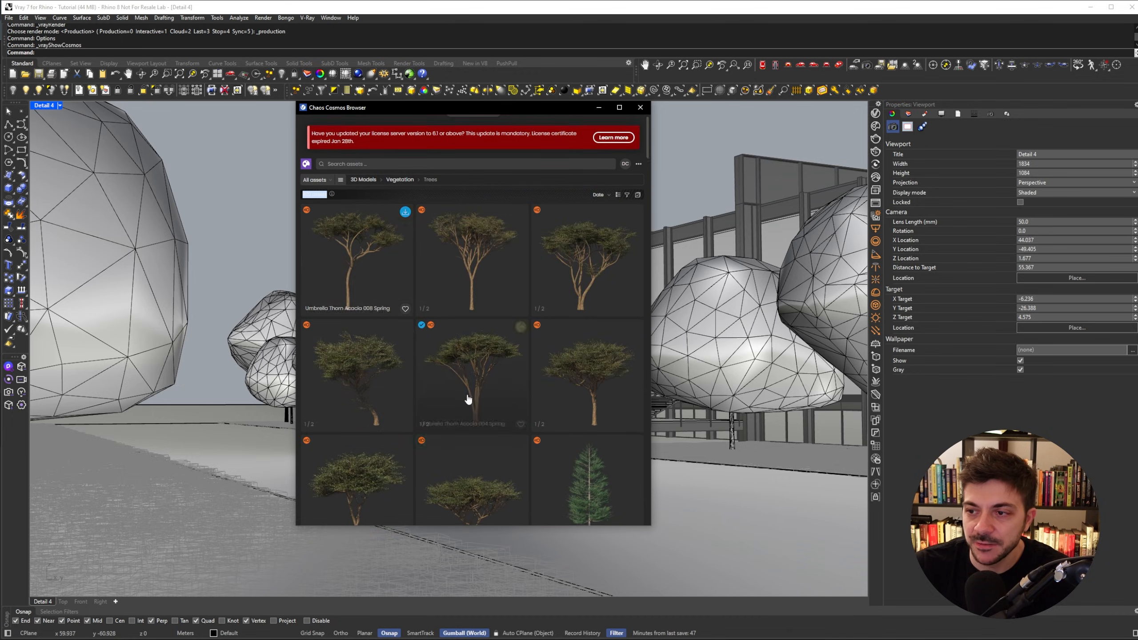
{"action": "scroll", "coordinate": [465, 369], "scroll_direction": "down", "scroll_amount": 5}
{"action": "scroll", "coordinate": [475, 366], "scroll_direction": "down", "scroll_amount": 1}
{"action": "scroll", "coordinate": [475, 365], "scroll_direction": "down", "scroll_amount": 6}
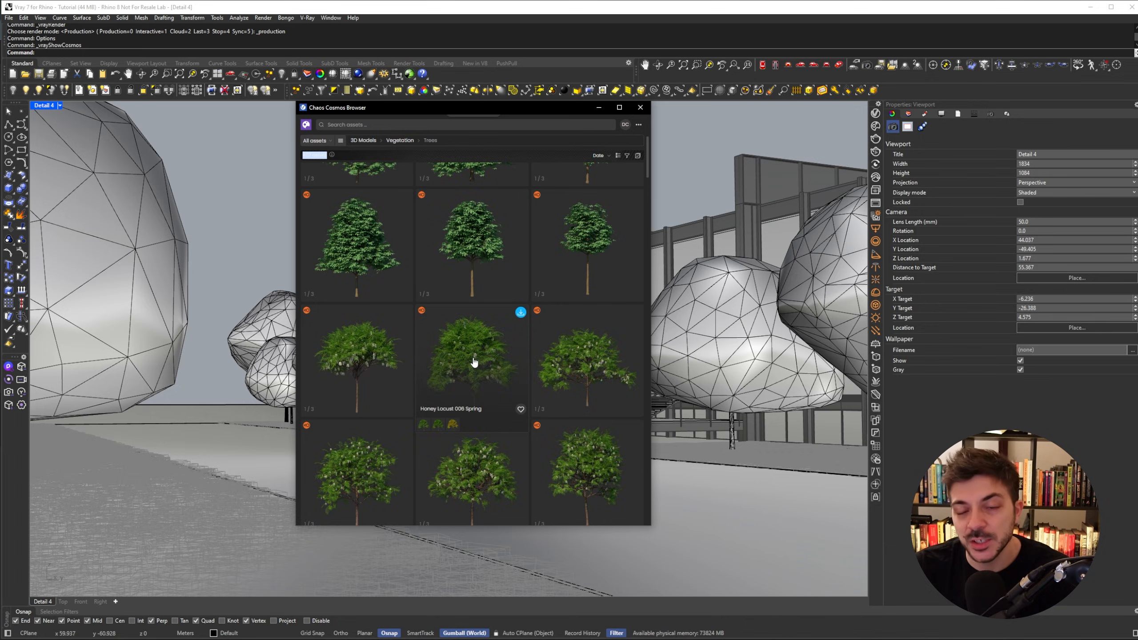
{"action": "scroll", "coordinate": [491, 322], "scroll_direction": "down", "scroll_amount": 1}
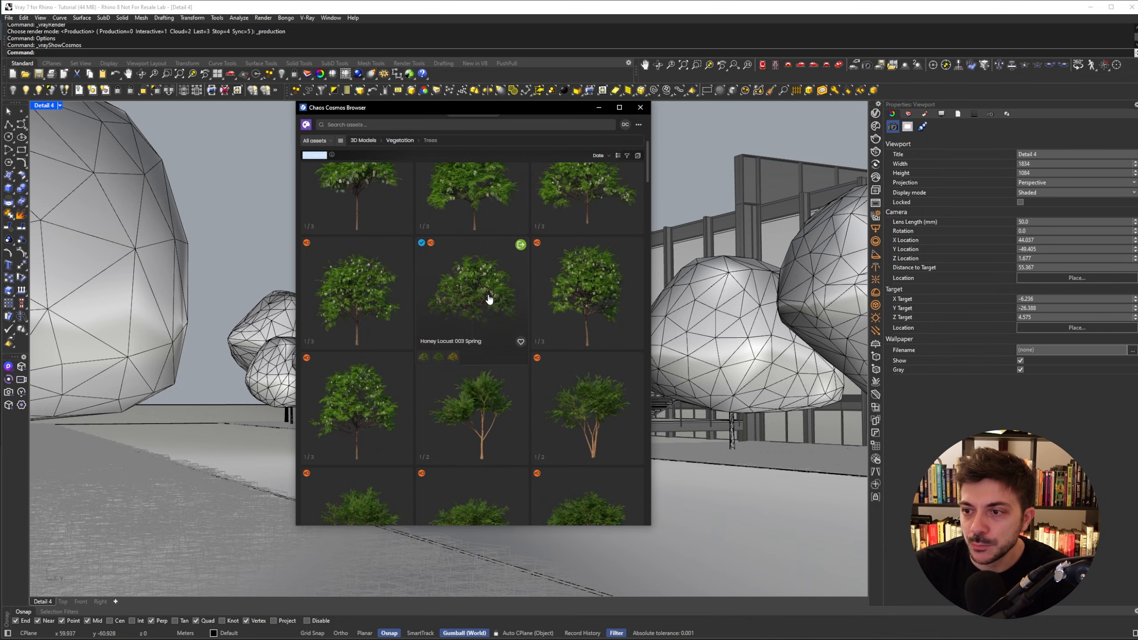
- Preview the Honey Locust 003 variants, open the Summer version and import it
{"action": "left_click", "coordinate": [439, 357]}
{"action": "left_click", "coordinate": [426, 361]}
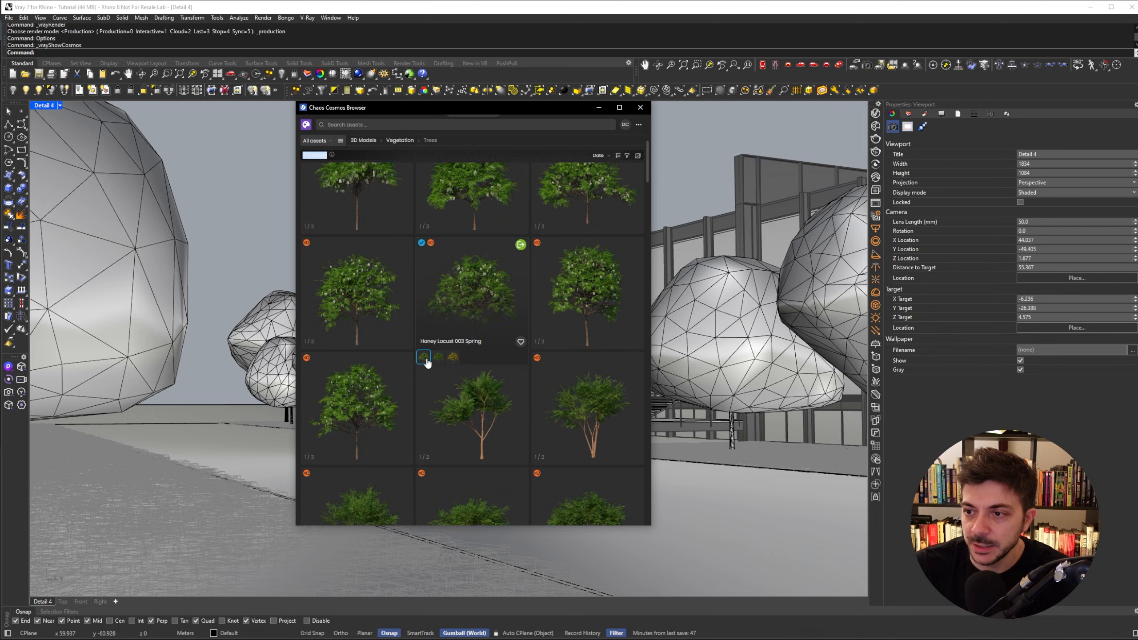
{"action": "left_click", "coordinate": [437, 363]}
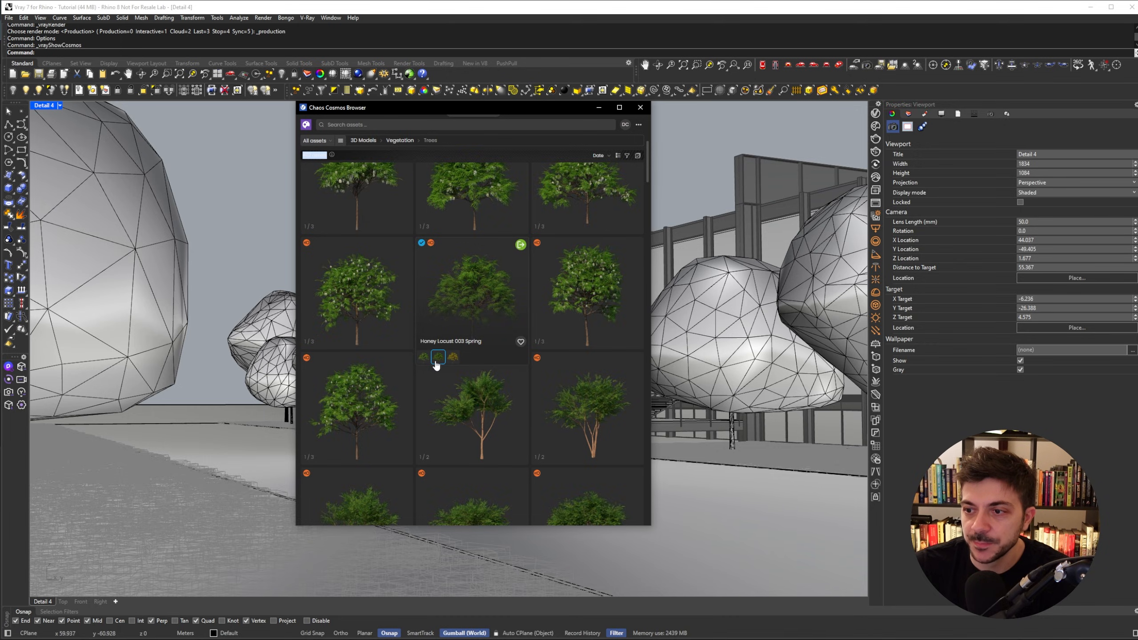
{"action": "left_click", "coordinate": [437, 365]}
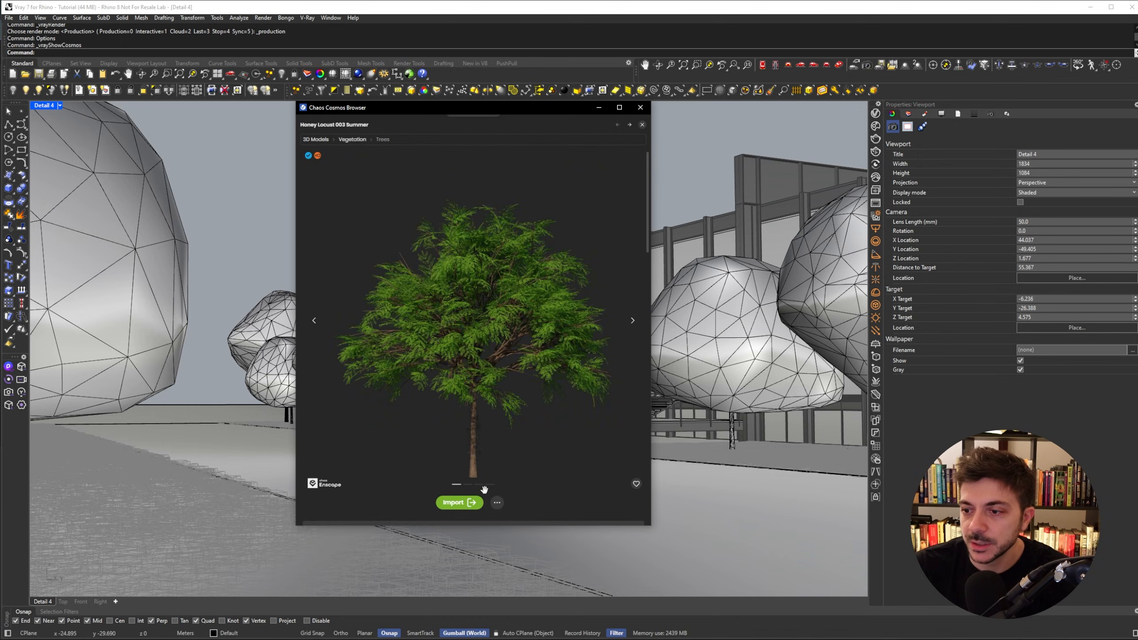
{"action": "left_click", "coordinate": [457, 502]}
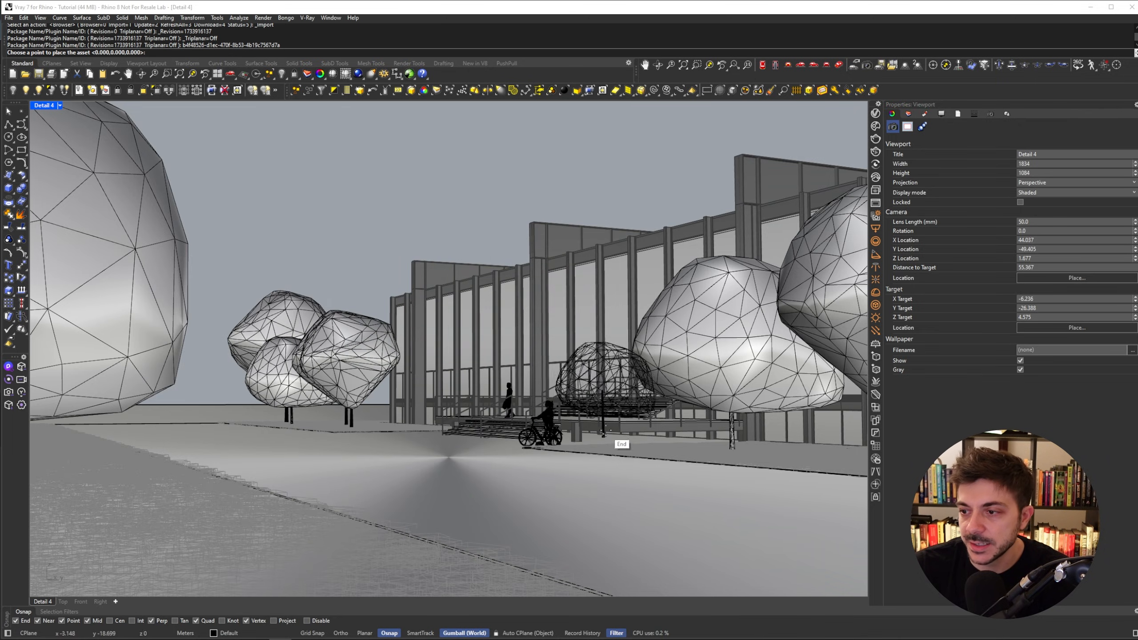
- Place the imported tree in the planting bed behind the cyclist, close the Cosmos browser and select the tree
{"action": "left_click", "coordinate": [589, 450]}
{"action": "key", "text": "Escape"}
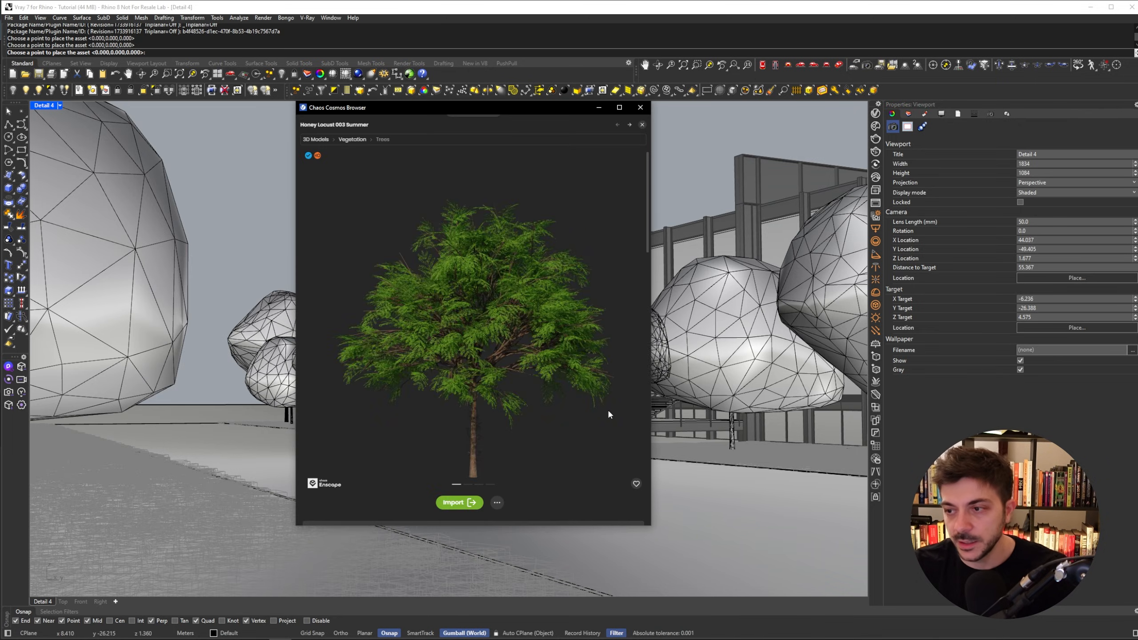
{"action": "left_click", "coordinate": [599, 108]}
{"action": "left_click", "coordinate": [596, 376]}
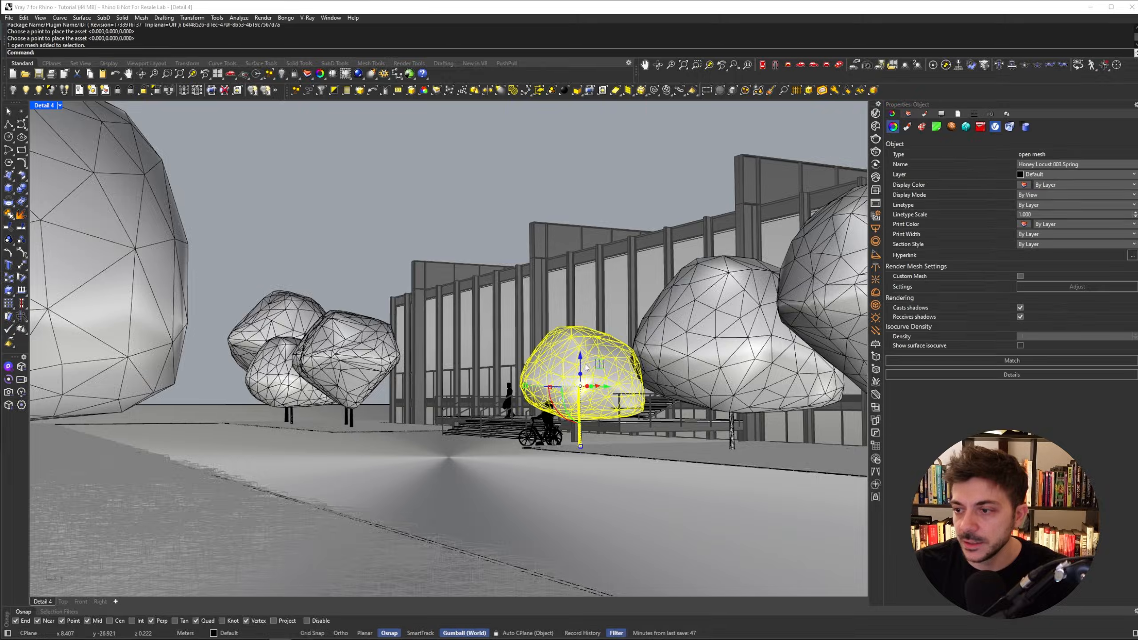
- In the Top view, move the new tree to the bed's left corner and shift the neighbouring canopy blob slightly upward
{"action": "left_click", "coordinate": [762, 66]}
{"action": "scroll", "coordinate": [522, 378], "scroll_direction": "down", "scroll_amount": 2}
{"action": "right_click_drag", "start_coordinate": [615, 372], "coordinate": [465, 329]}
{"action": "left_click_drag", "start_coordinate": [521, 280], "coordinate": [636, 317]}
{"action": "right_click_drag", "start_coordinate": [680, 322], "coordinate": [514, 316]}
{"action": "left_click", "coordinate": [512, 313]}
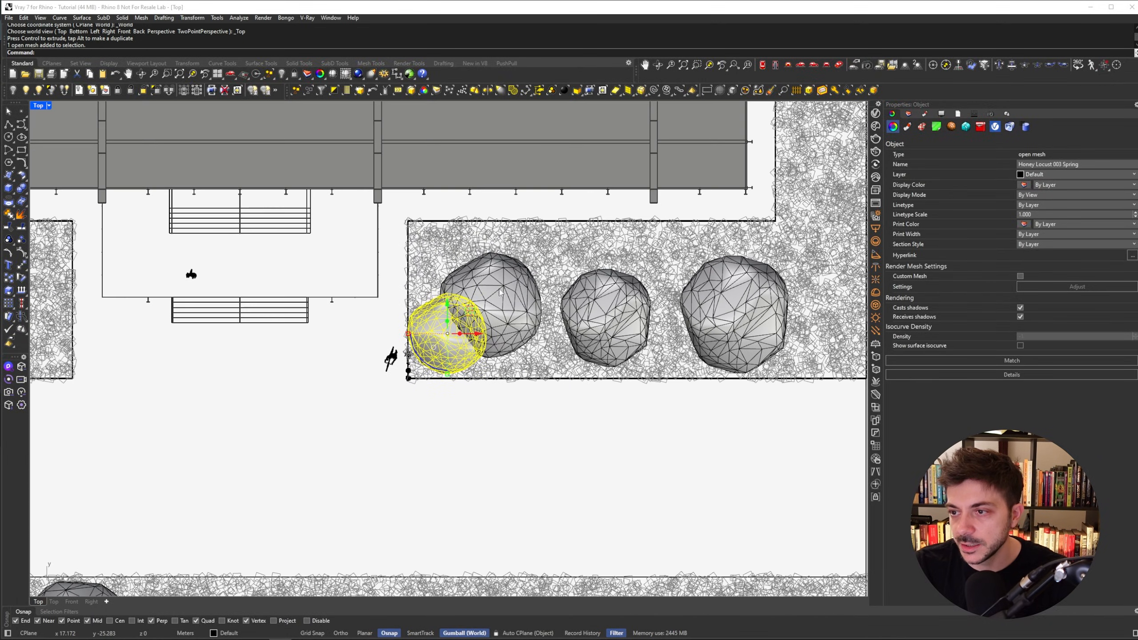
{"action": "left_click_drag", "start_coordinate": [514, 283], "coordinate": [542, 255]}
{"action": "left_click", "coordinate": [454, 328]}
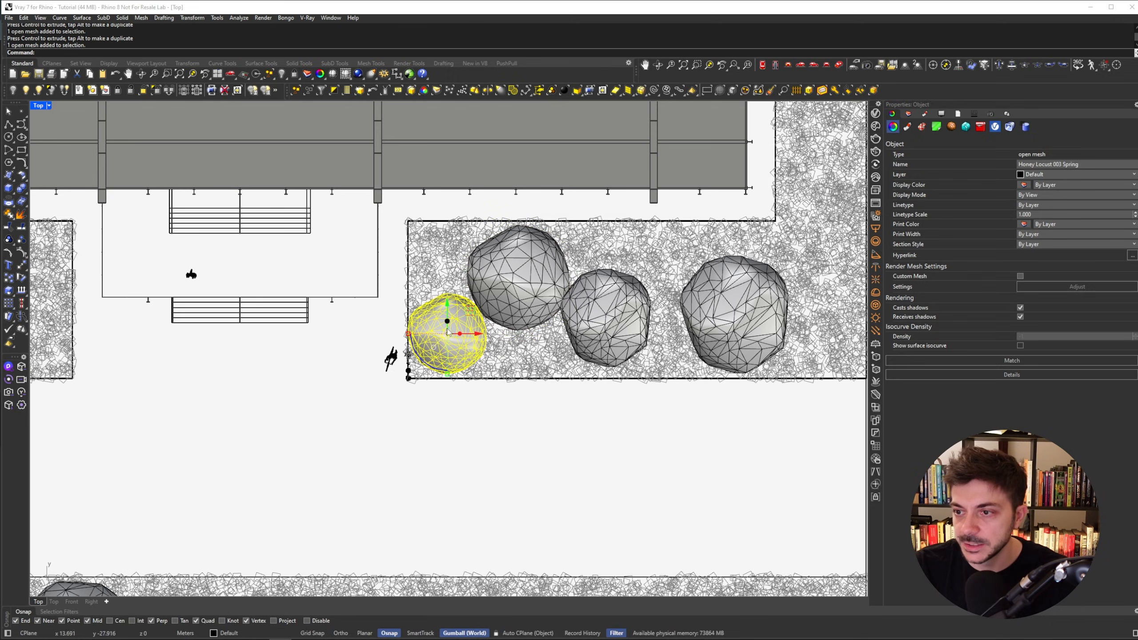
- Set the Honey Locust asset's Geometry Variant to Honey Locust 003 Autumn in the V-Ray Asset Editor
{"action": "left_click", "coordinate": [991, 114]}
{"action": "double_click", "coordinate": [955, 333]}
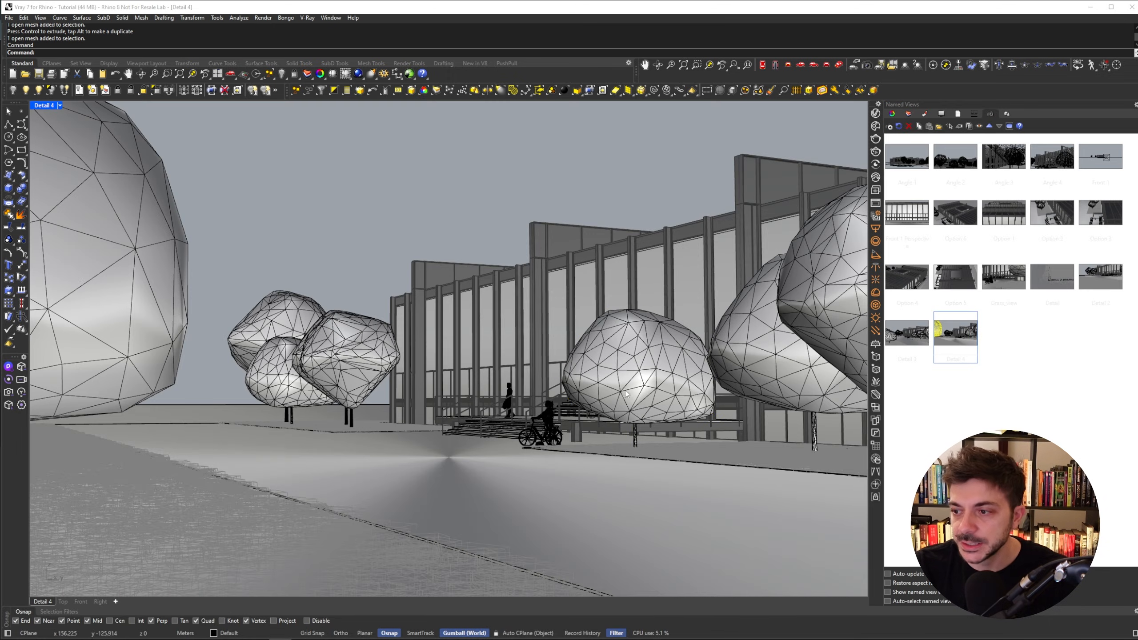
{"action": "left_click", "coordinate": [876, 114]}
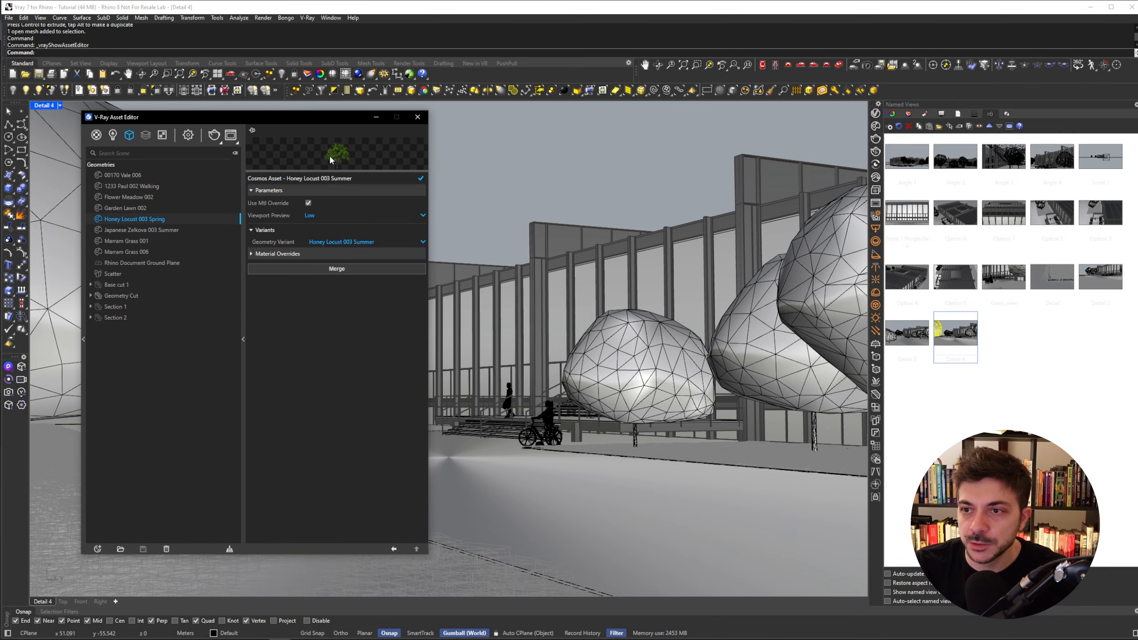
{"action": "left_click_drag", "start_coordinate": [337, 170], "coordinate": [333, 255]}
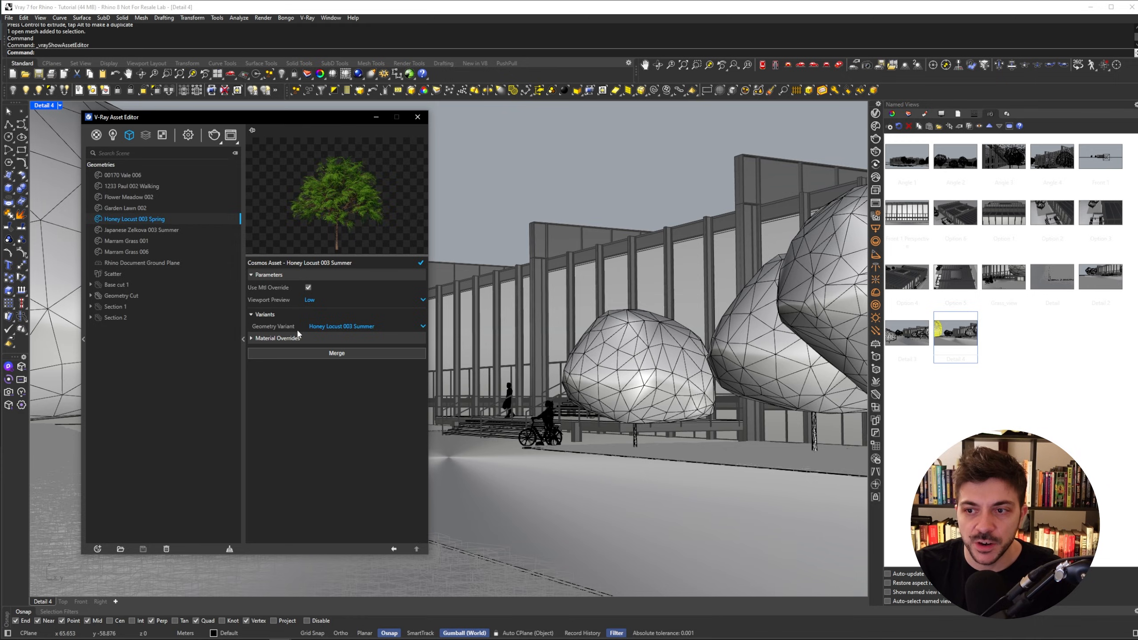
{"action": "left_click", "coordinate": [371, 330]}
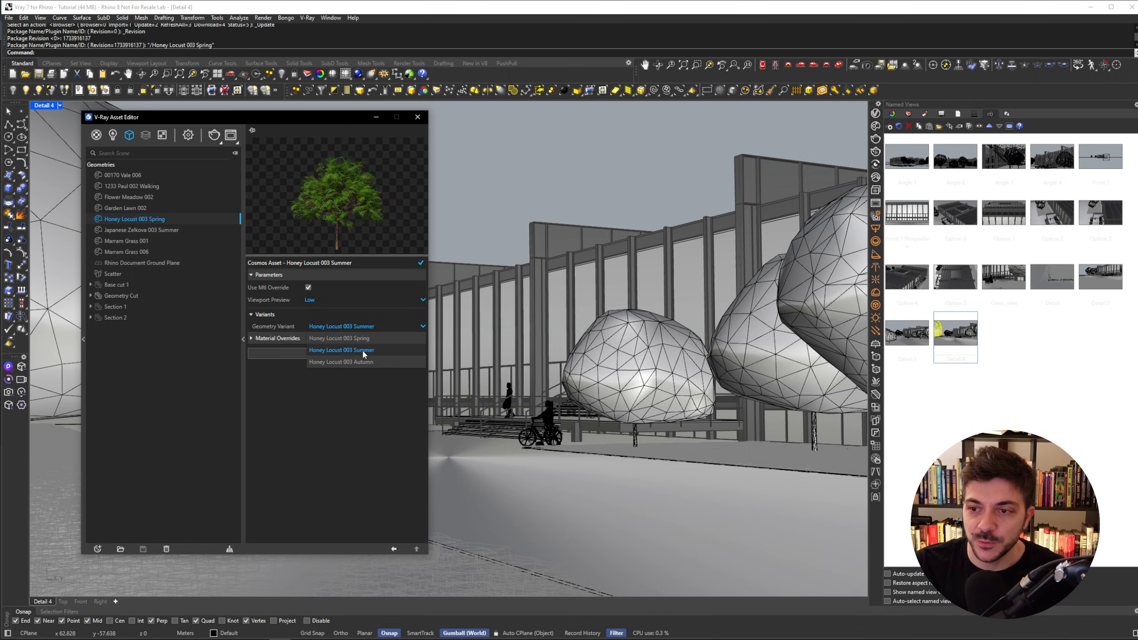
{"action": "left_click", "coordinate": [366, 361]}
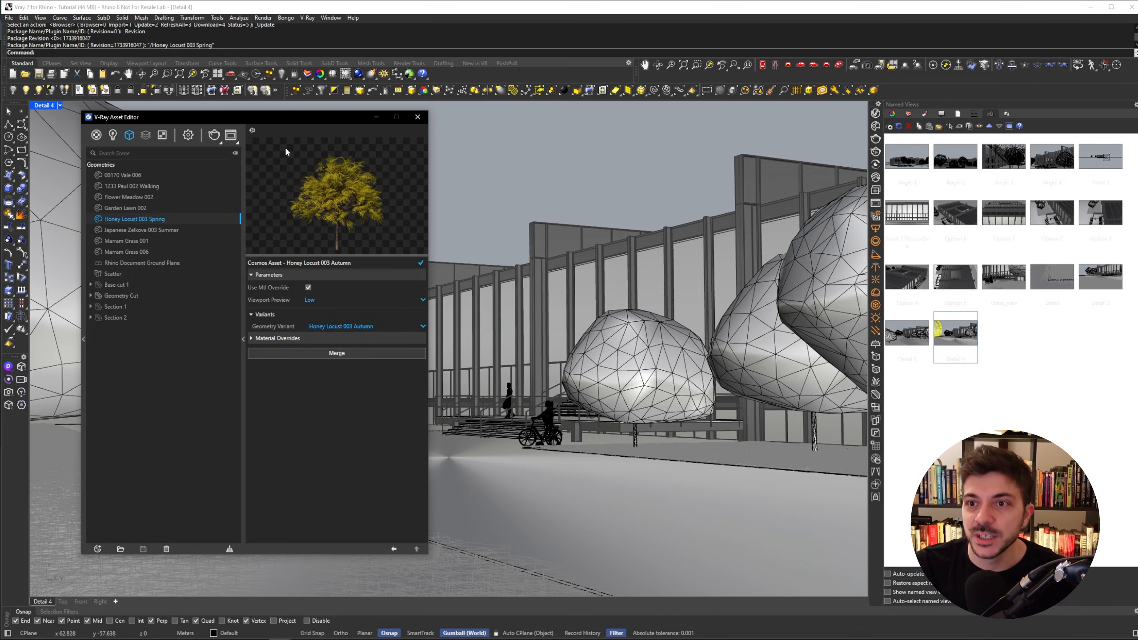
- Render the perspective view and zoom into the frame buffer to inspect the autumn tree
{"action": "left_click", "coordinate": [214, 135]}
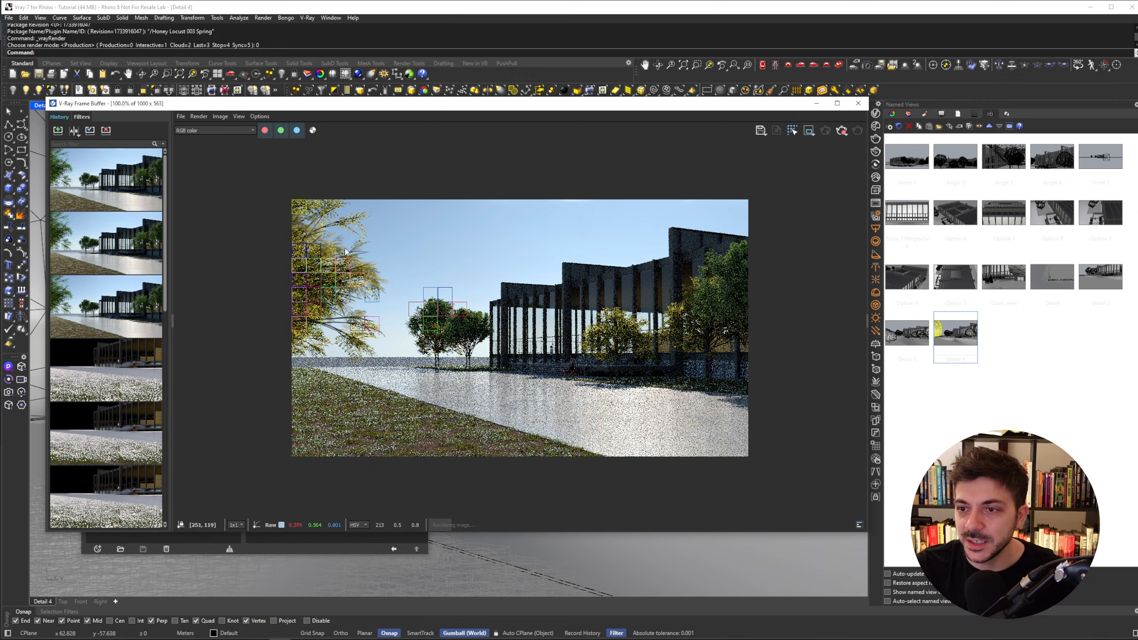
{"action": "scroll", "coordinate": [381, 245], "scroll_direction": "up", "scroll_amount": 1}
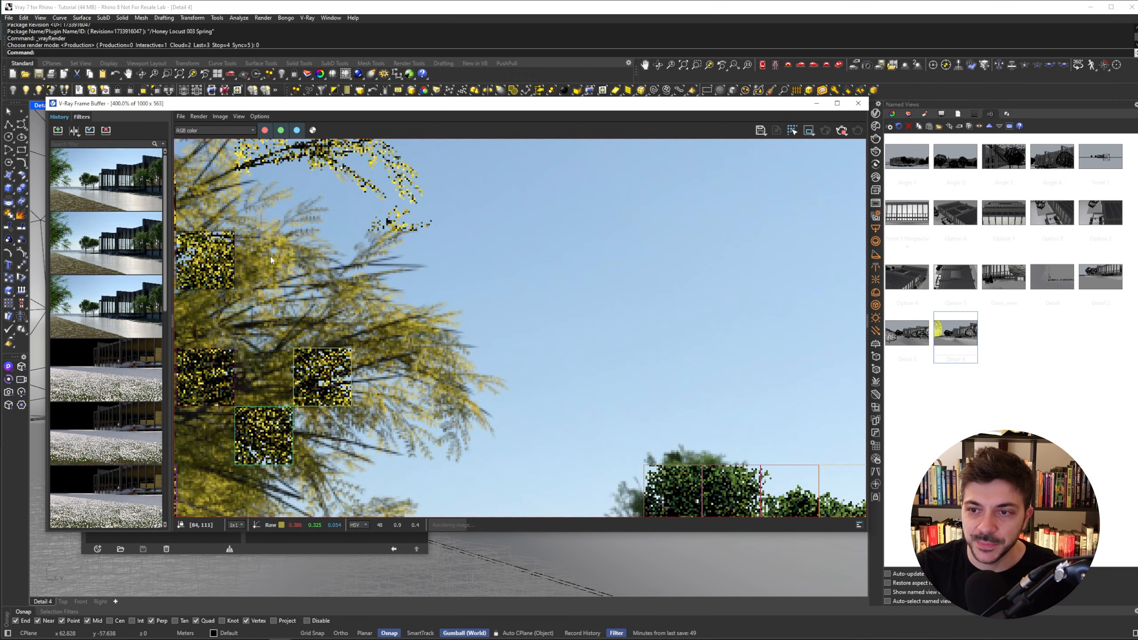
- Zoom the frame buffer back out to the full render and minimize it
{"action": "scroll", "coordinate": [376, 292], "scroll_direction": "down", "scroll_amount": 2}
{"action": "scroll", "coordinate": [560, 314], "scroll_direction": "up", "scroll_amount": 2}
{"action": "scroll", "coordinate": [649, 327], "scroll_direction": "down", "scroll_amount": 1}
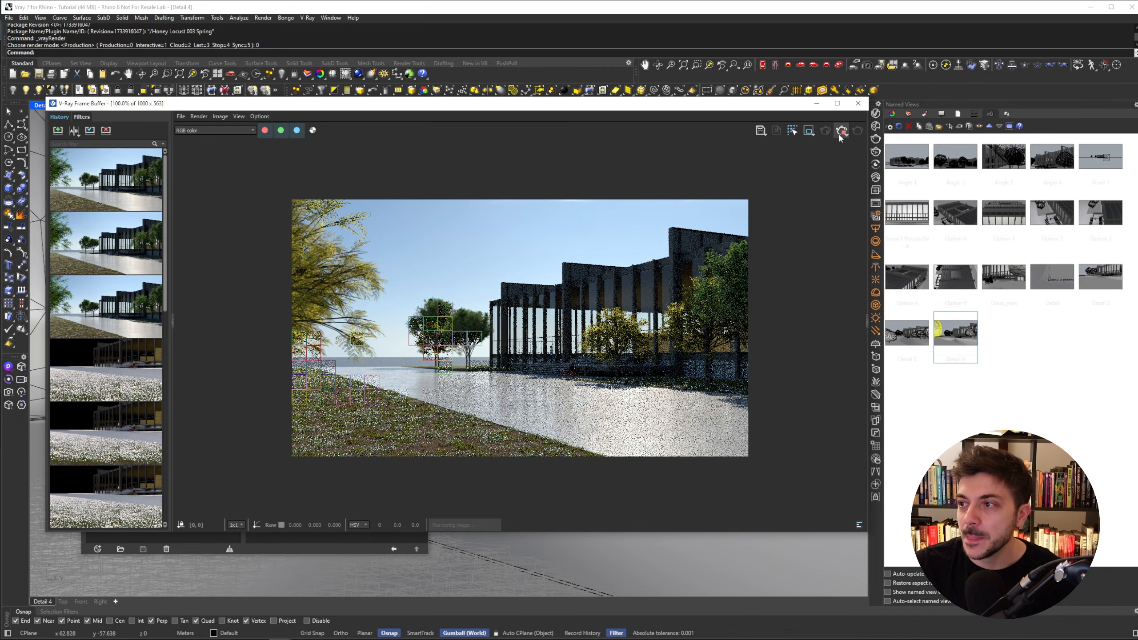
{"action": "left_click", "coordinate": [816, 103]}
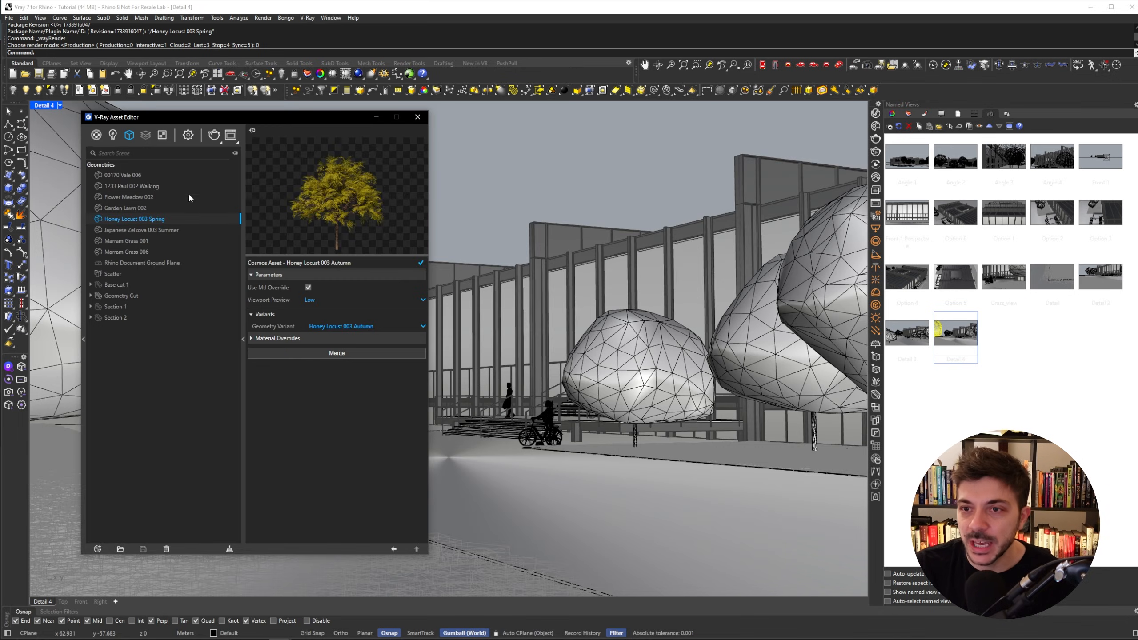
- Open the Cosmos browser, download the Black Gum 006 Spring tree and place it near the cyclist
{"action": "left_click", "coordinate": [214, 135]}
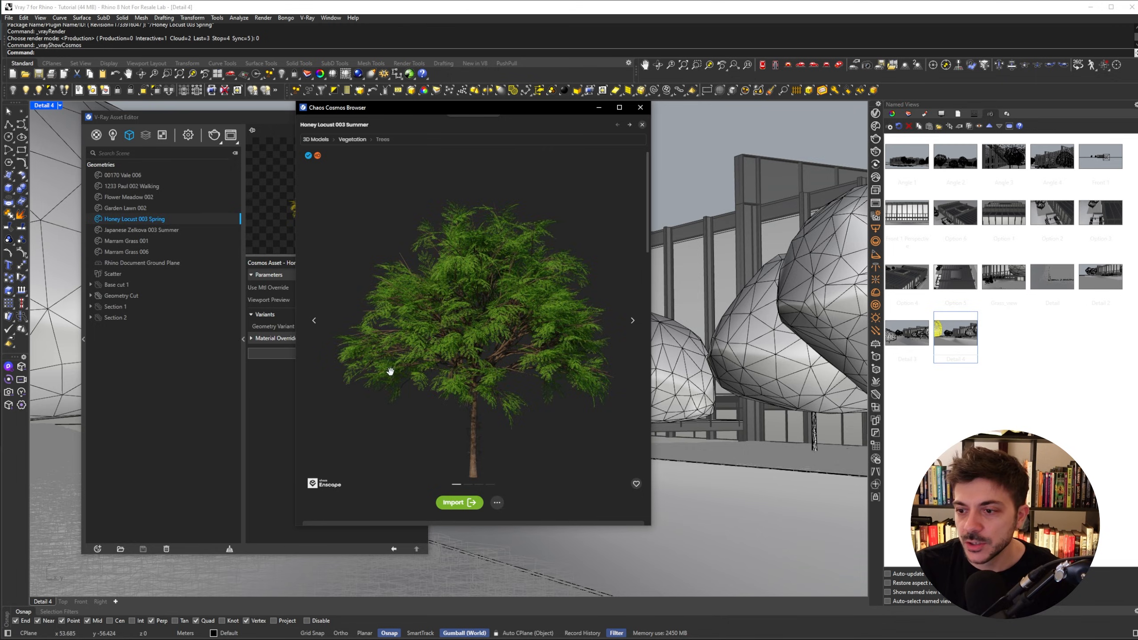
{"action": "key", "text": "Escape"}
{"action": "scroll", "coordinate": [572, 247], "scroll_direction": "down", "scroll_amount": 1}
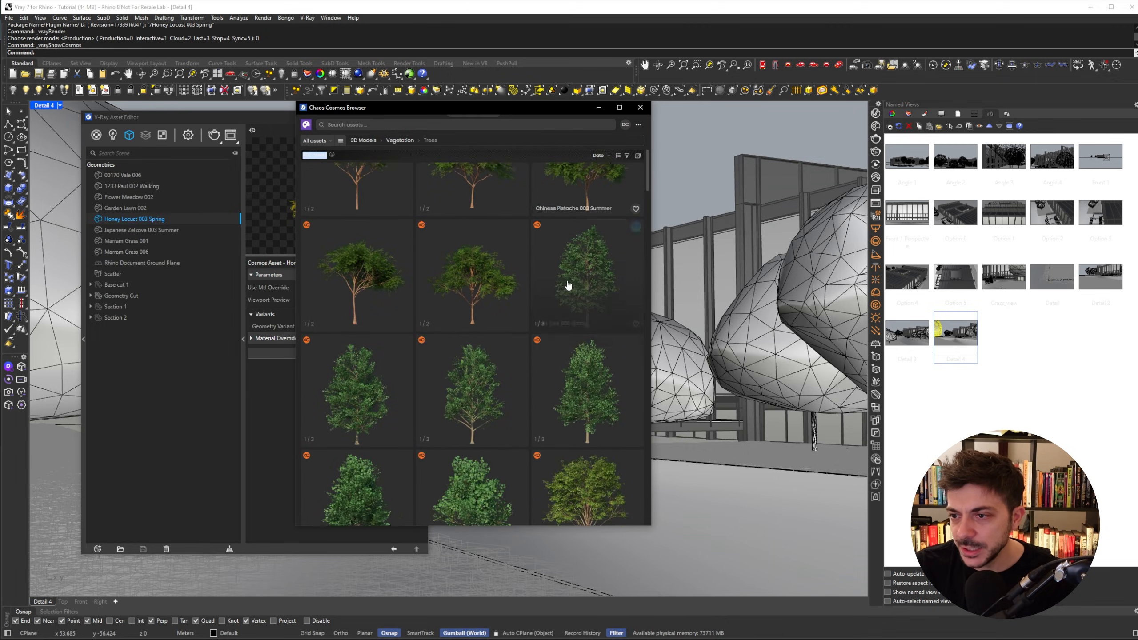
{"action": "scroll", "coordinate": [570, 290], "scroll_direction": "down", "scroll_amount": 1}
{"action": "scroll", "coordinate": [475, 274], "scroll_direction": "down", "scroll_amount": 1}
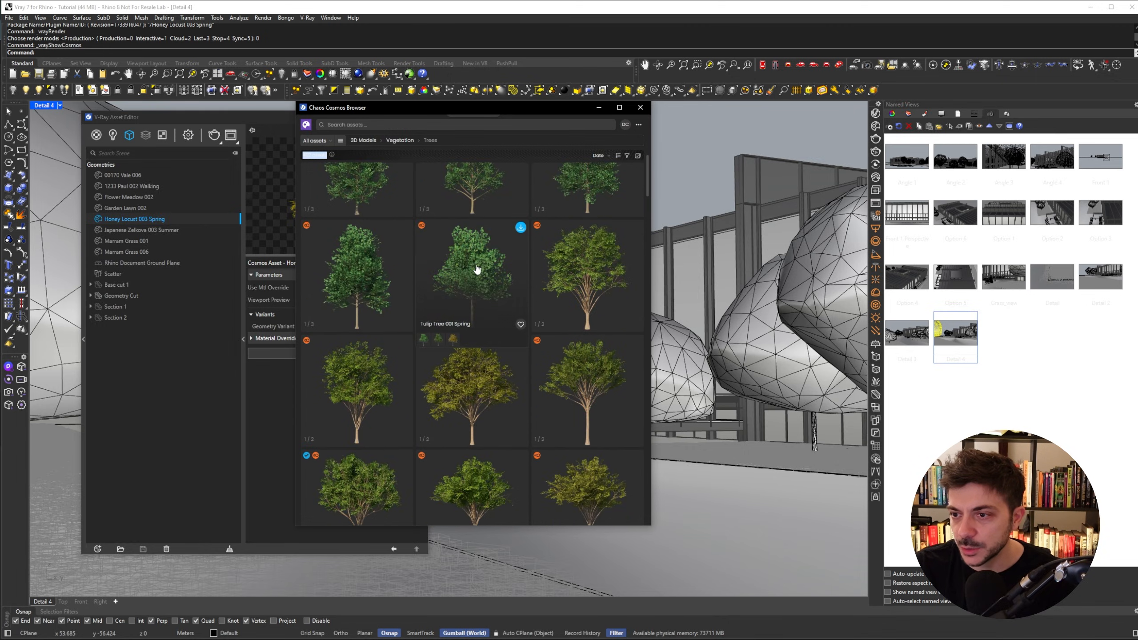
{"action": "scroll", "coordinate": [477, 269], "scroll_direction": "down", "scroll_amount": 5}
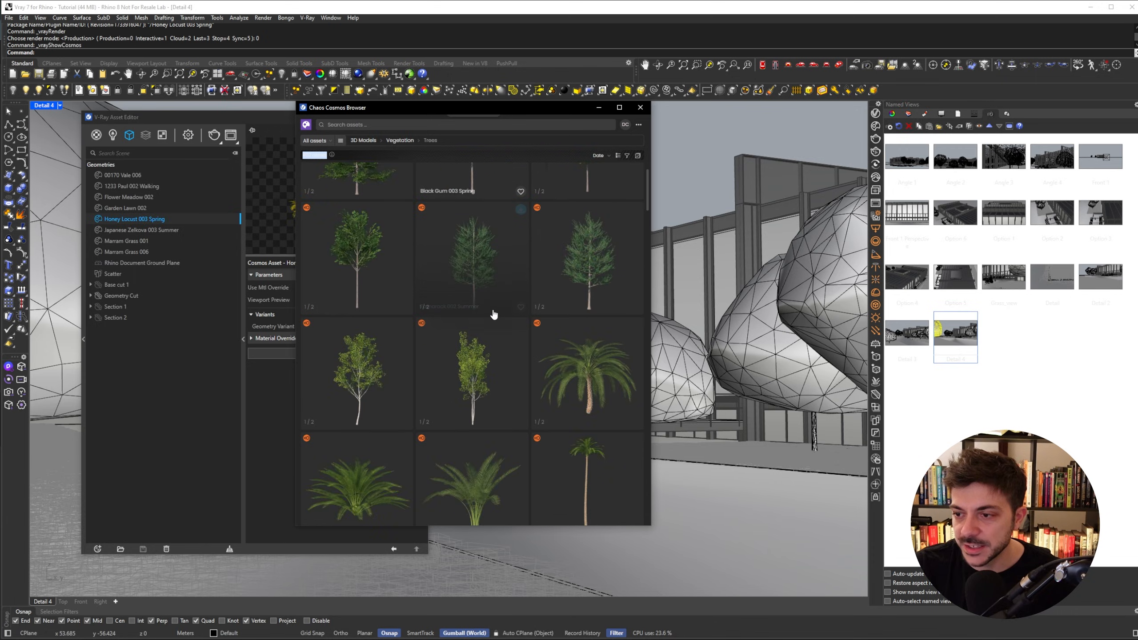
{"action": "scroll", "coordinate": [493, 359], "scroll_direction": "up", "scroll_amount": 2}
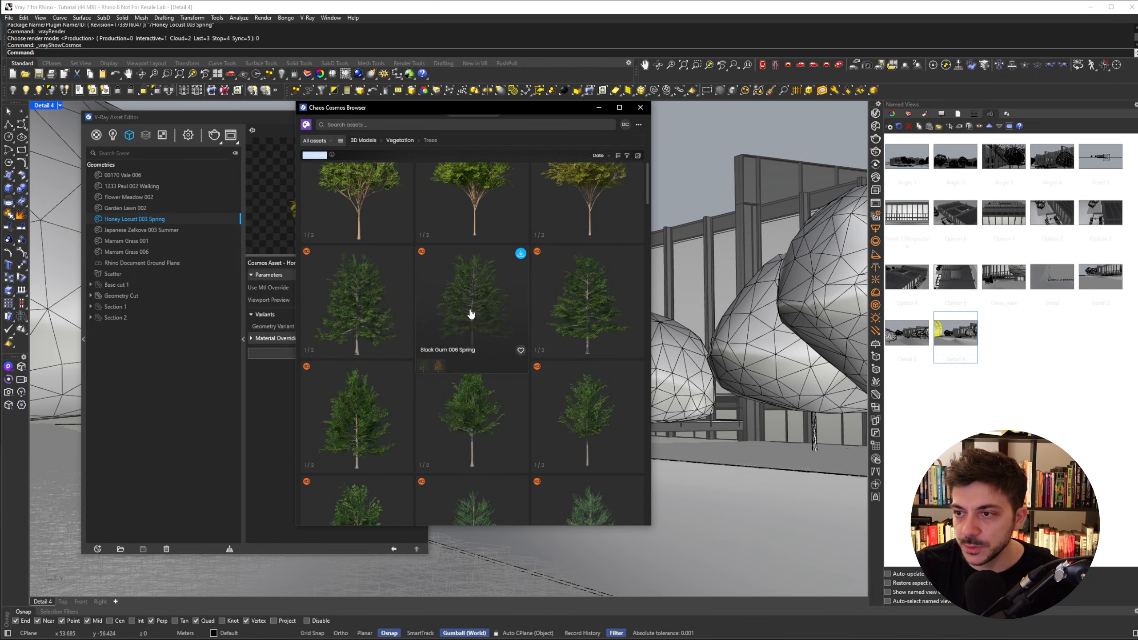
{"action": "left_click", "coordinate": [521, 253]}
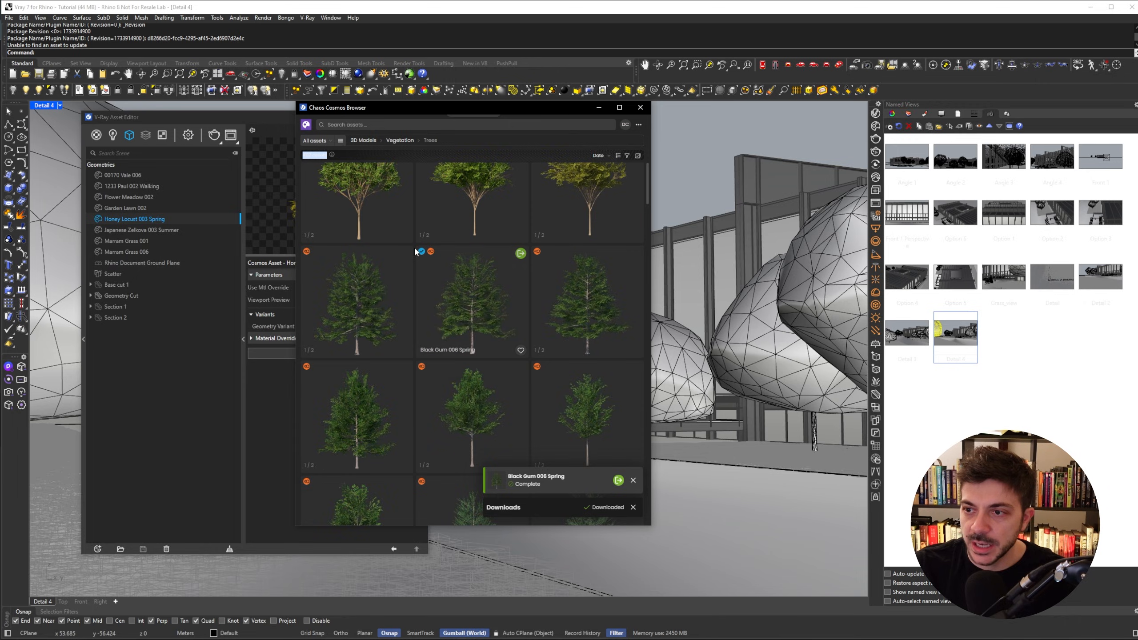
{"action": "left_click", "coordinate": [618, 480]}
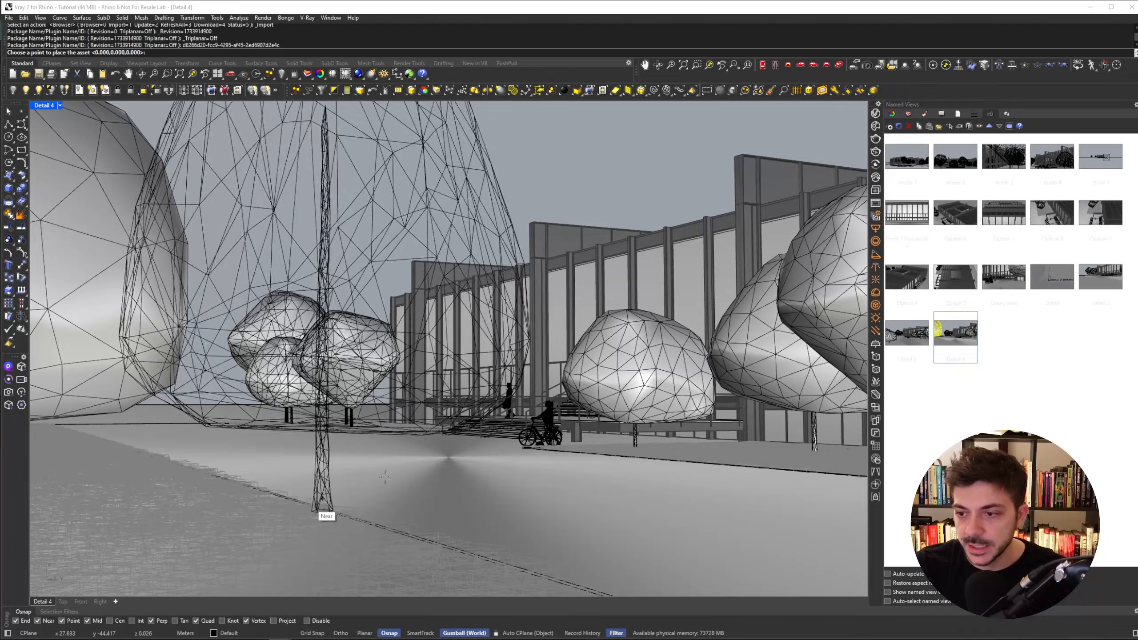
{"action": "left_click", "coordinate": [596, 452]}
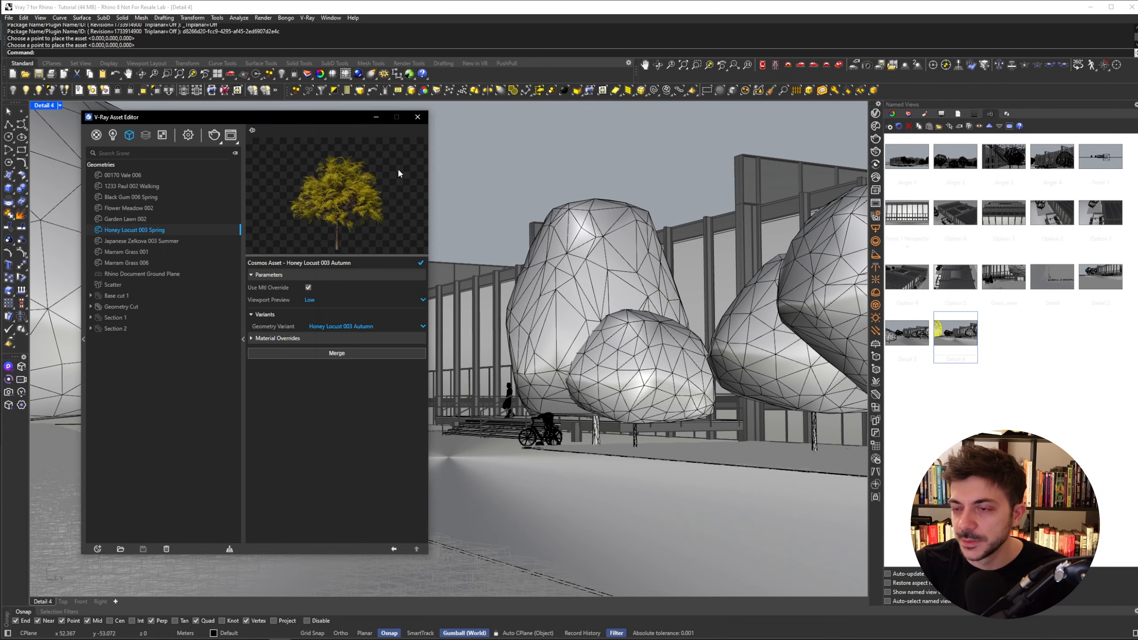
- Reposition the new Black Gum tree within the planting bed beside the stairs
{"action": "left_click", "coordinate": [378, 117]}
{"action": "right_click_drag", "start_coordinate": [507, 251], "coordinate": [627, 426]}
{"action": "right_click_drag", "start_coordinate": [740, 448], "coordinate": [451, 335], "text": "shift"}
{"action": "left_click", "coordinate": [477, 349]}
{"action": "scroll", "coordinate": [478, 351], "scroll_direction": "down", "scroll_amount": 4}
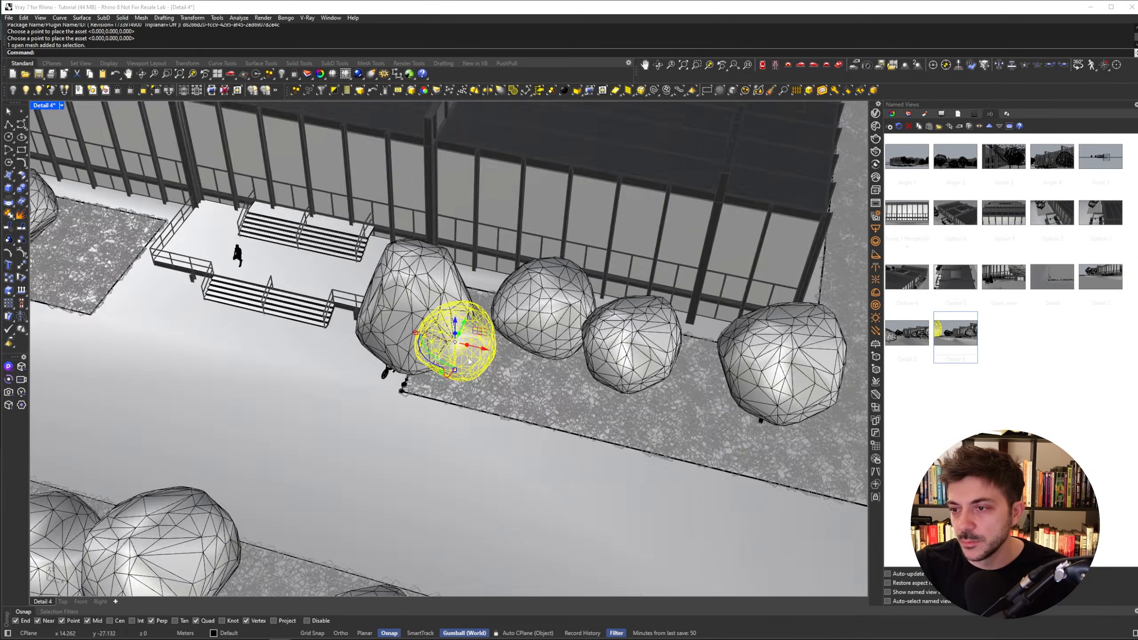
{"action": "left_click_drag", "start_coordinate": [488, 351], "coordinate": [810, 427]}
{"action": "left_click", "coordinate": [463, 334]}
{"action": "right_click_drag", "start_coordinate": [463, 334], "coordinate": [442, 370]}
{"action": "left_click_drag", "start_coordinate": [455, 318], "coordinate": [480, 346]}
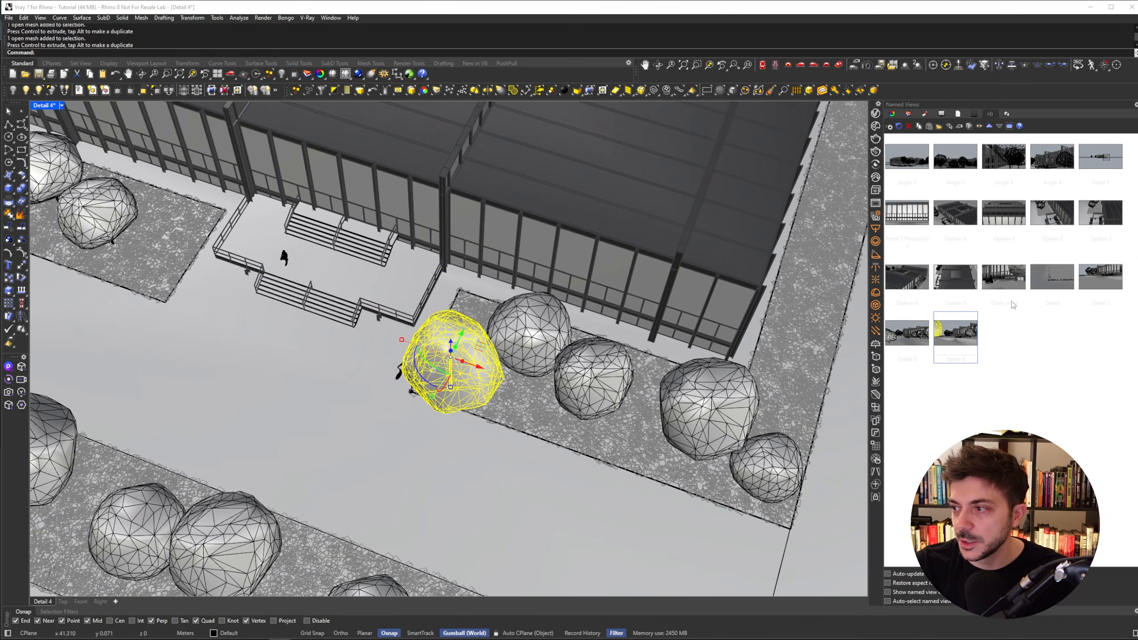
{"action": "double_click", "coordinate": [956, 334]}
{"action": "key", "text": "Escape"}
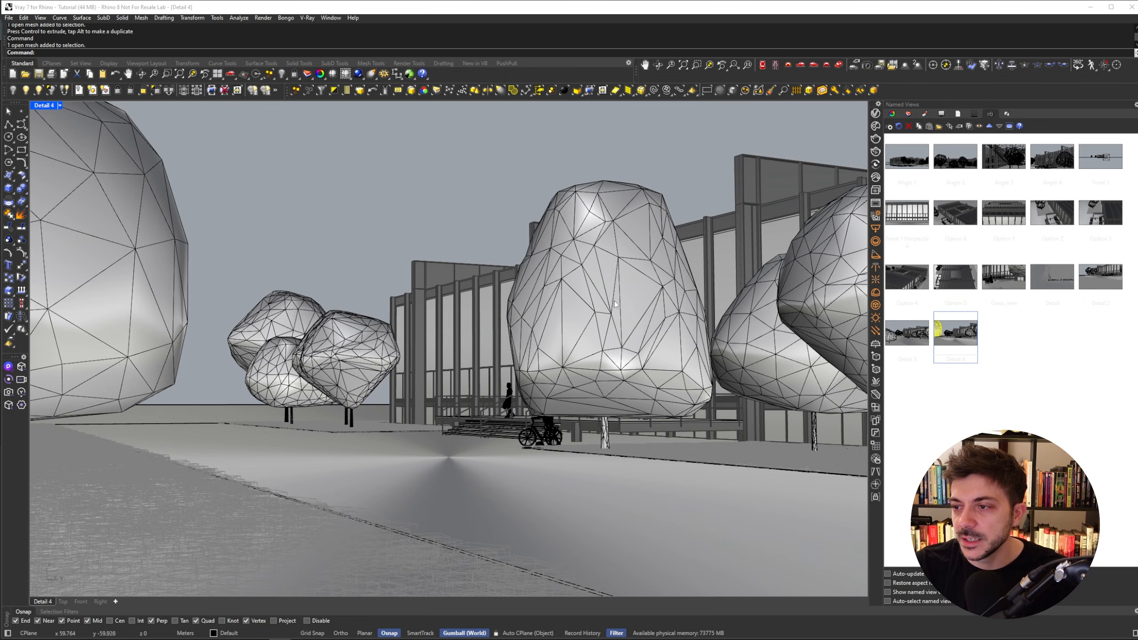
- Render the view with the new Black Gum tree and minimize the frame buffer
{"action": "left_click", "coordinate": [876, 114]}
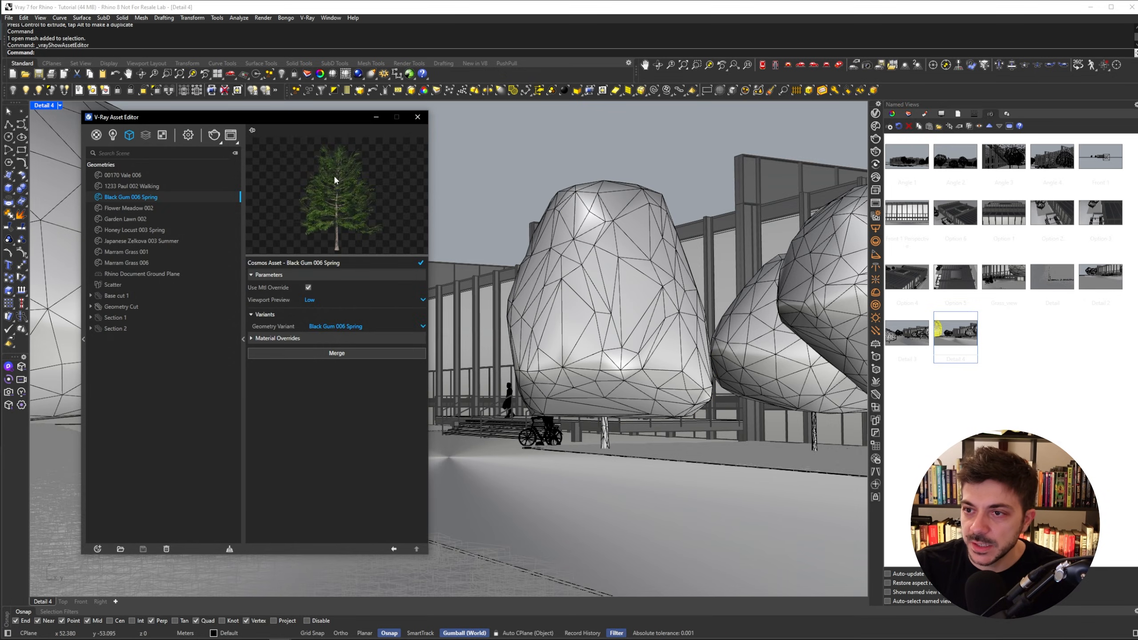
{"action": "left_click", "coordinate": [214, 135]}
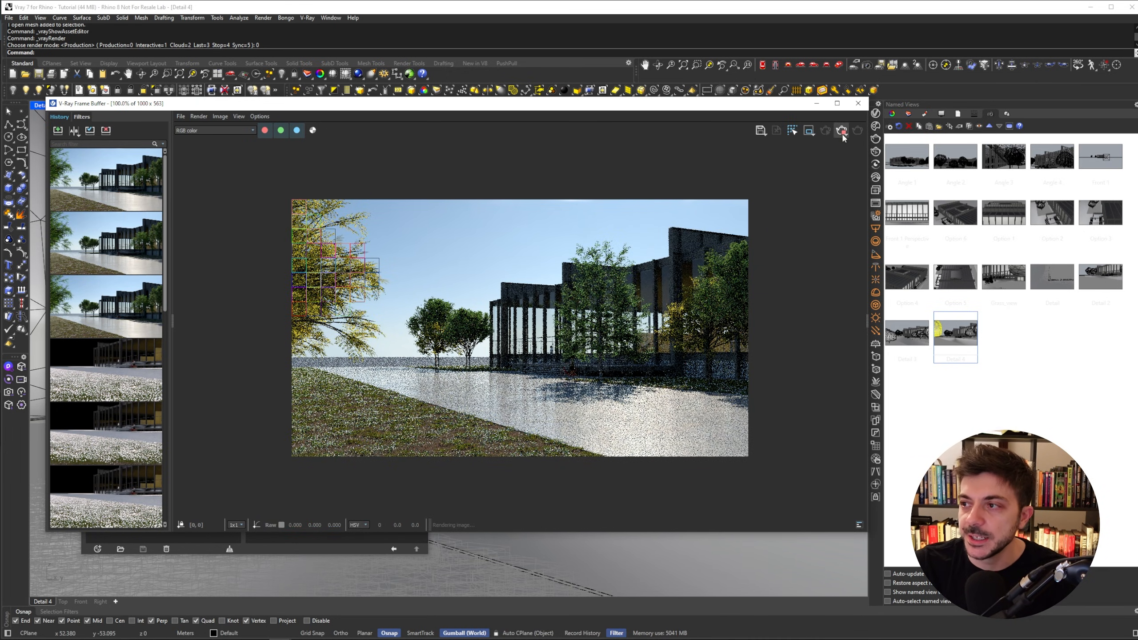
{"action": "left_click", "coordinate": [816, 103]}
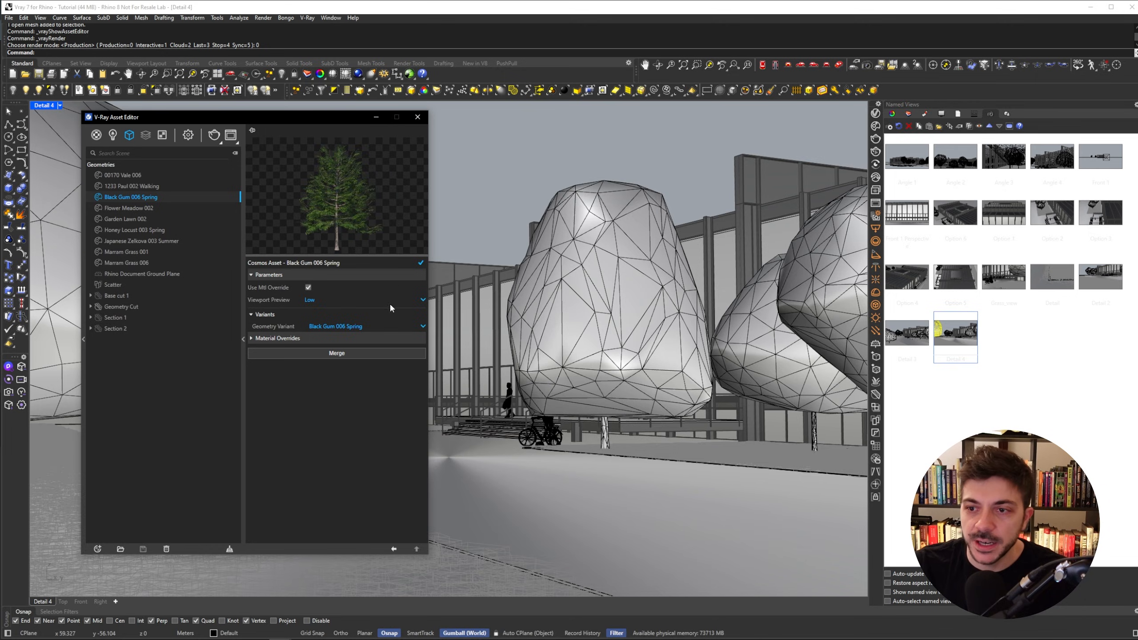
- Switch the Black Gum asset's Geometry Variant to Black Gum 006 Autumn and update the asset
{"action": "left_click", "coordinate": [375, 326]}
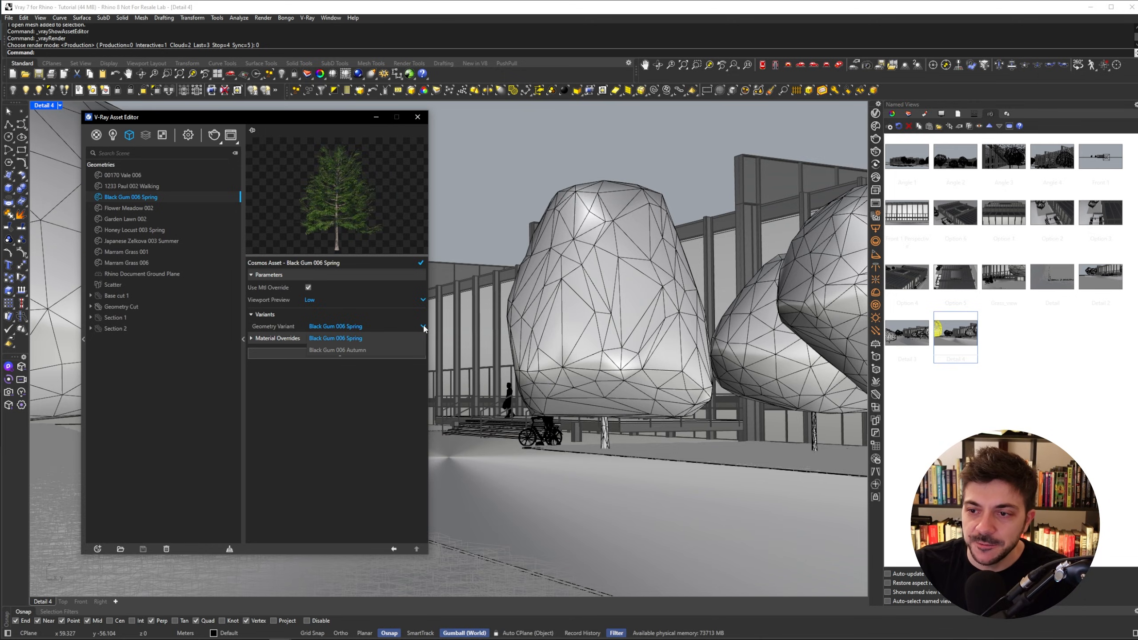
{"action": "left_click", "coordinate": [356, 350]}
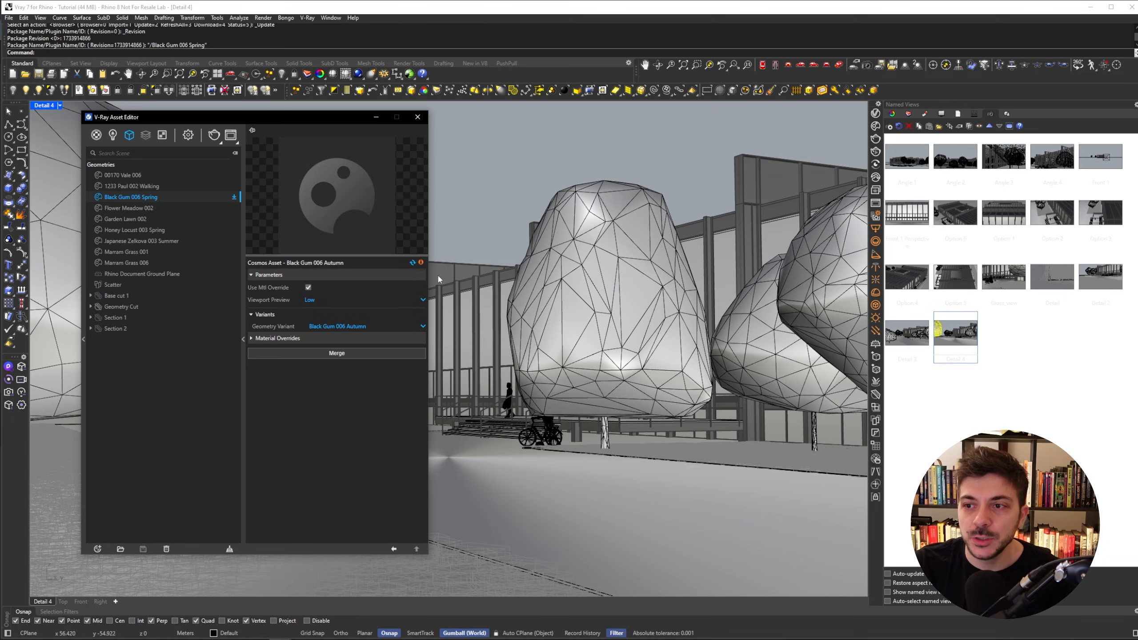
{"action": "left_click", "coordinate": [234, 198]}
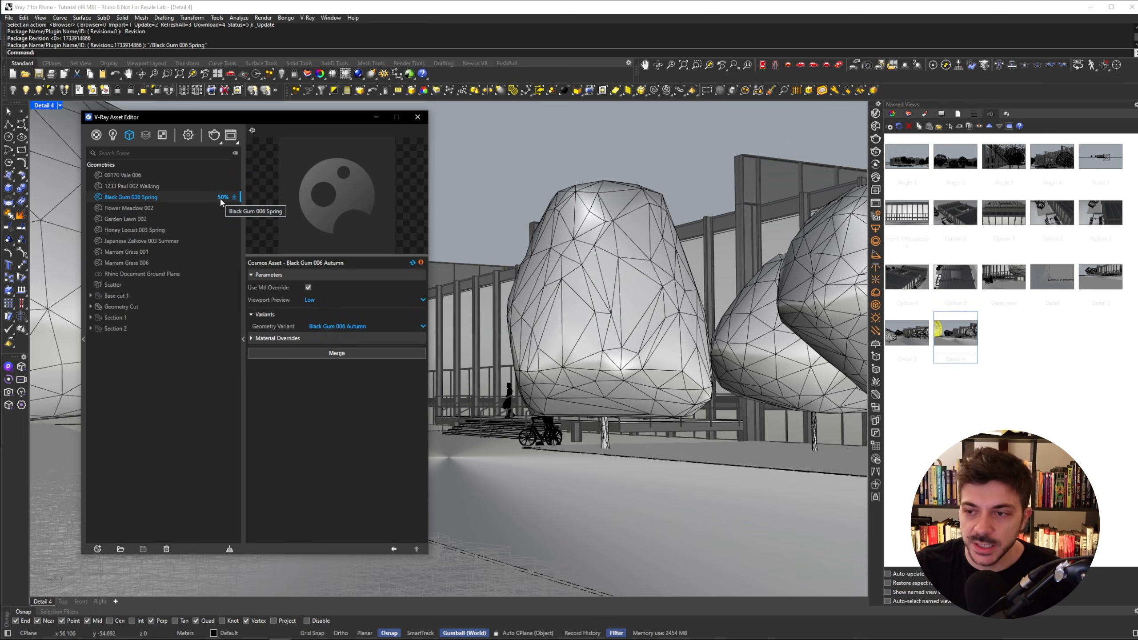
{"action": "left_click", "coordinate": [412, 264]}
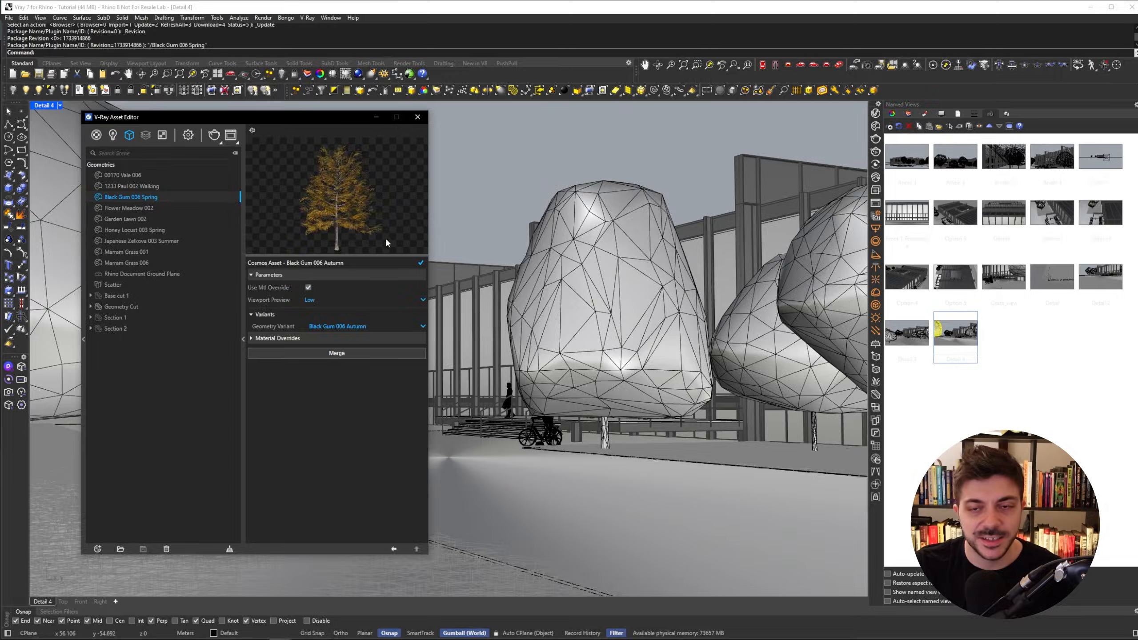
- Render the view and zoom into the frame buffer to inspect the autumn Black Gum tree
{"action": "left_click", "coordinate": [213, 136]}
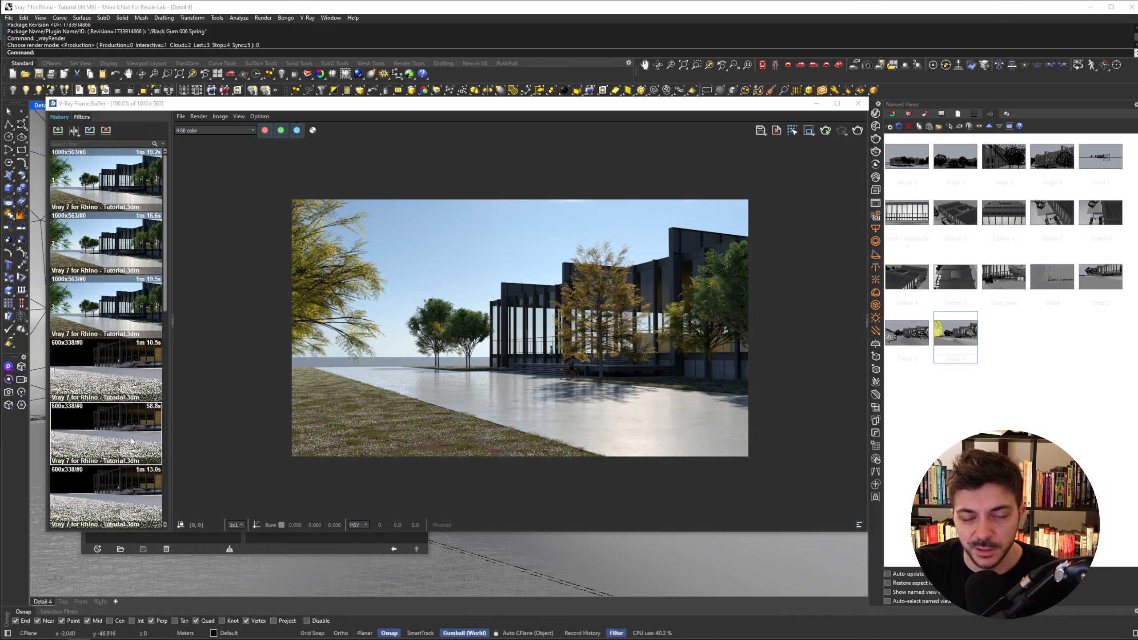
{"action": "scroll", "coordinate": [627, 353], "scroll_direction": "up", "scroll_amount": 1}
{"action": "scroll", "coordinate": [601, 400], "scroll_direction": "up", "scroll_amount": 1}
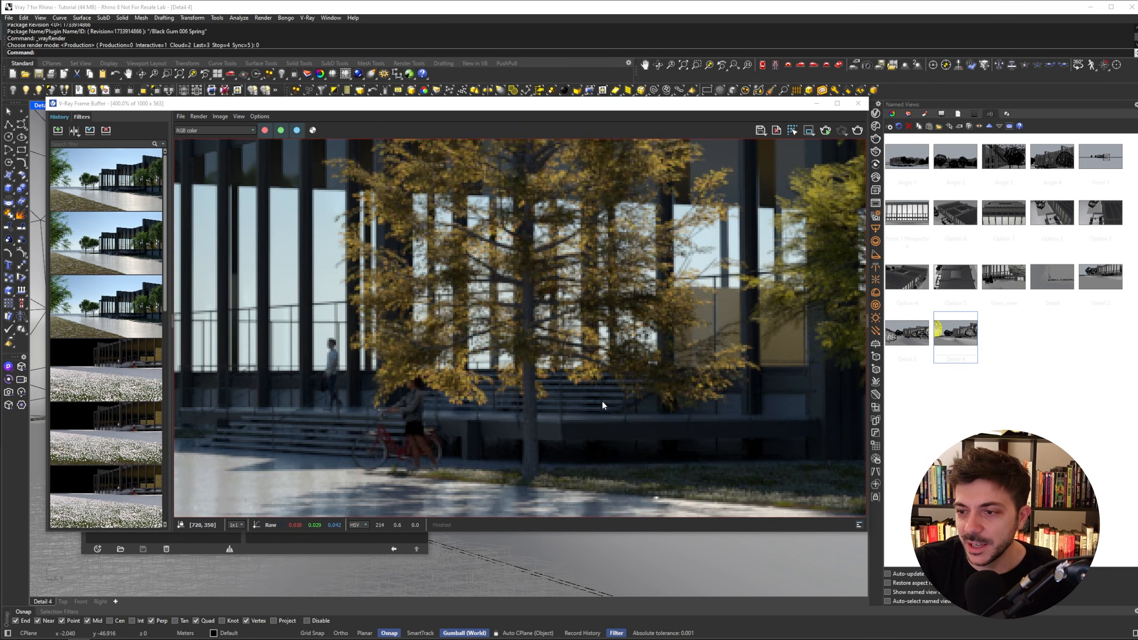
{"action": "scroll", "coordinate": [599, 403], "scroll_direction": "down", "scroll_amount": 1}
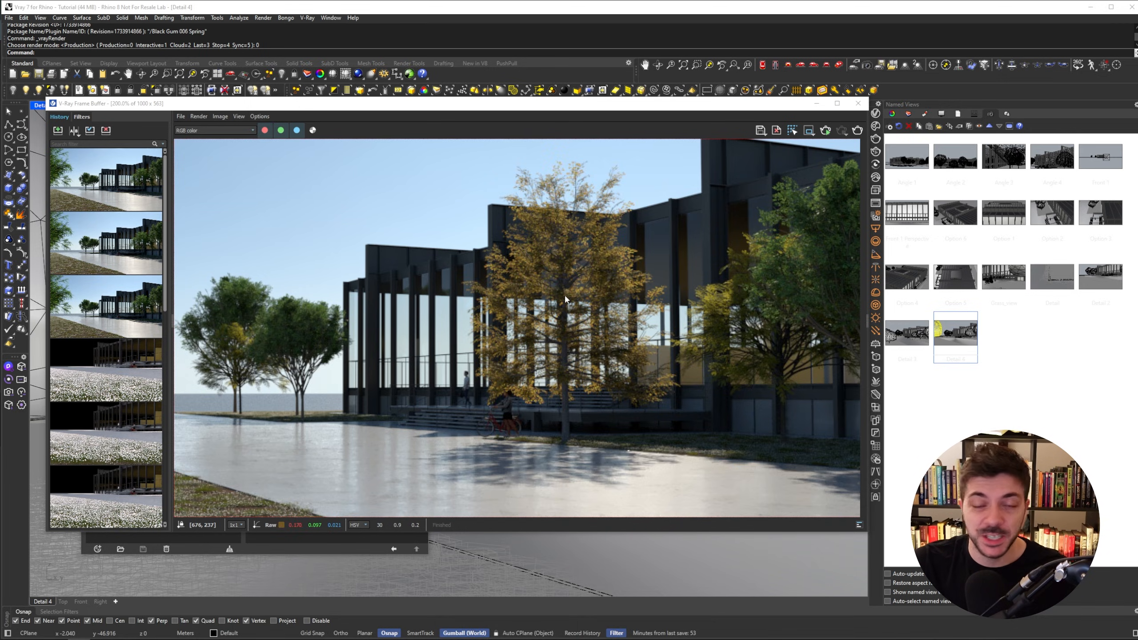
{"action": "scroll", "coordinate": [566, 298], "scroll_direction": "down", "scroll_amount": 1}
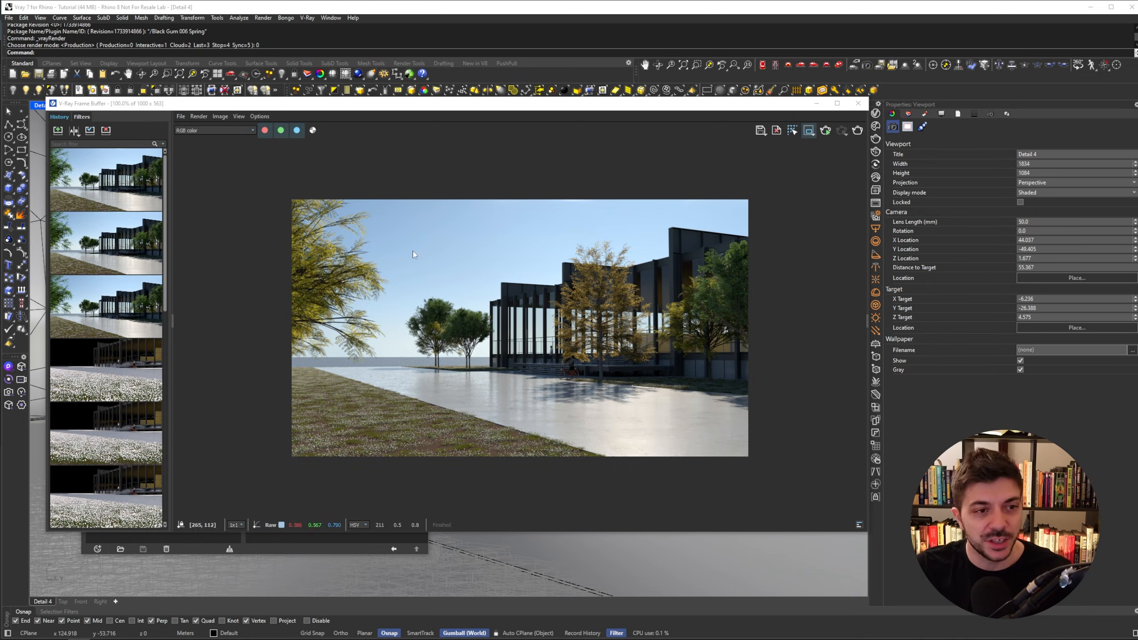
- Set the Aluminum_Anodized_DarkGray material's diffuse color to a gold tone (RGB 0.441, 0.338, 0.027)
{"action": "mouse_move", "coordinate": [813, 136]}
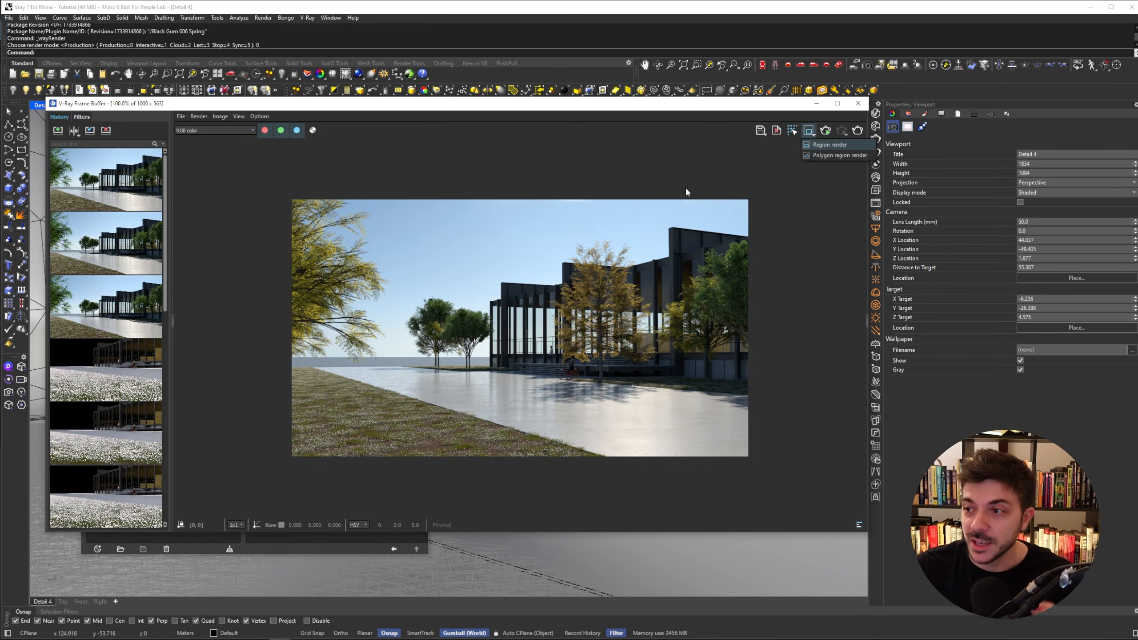
{"action": "left_click", "coordinate": [816, 103]}
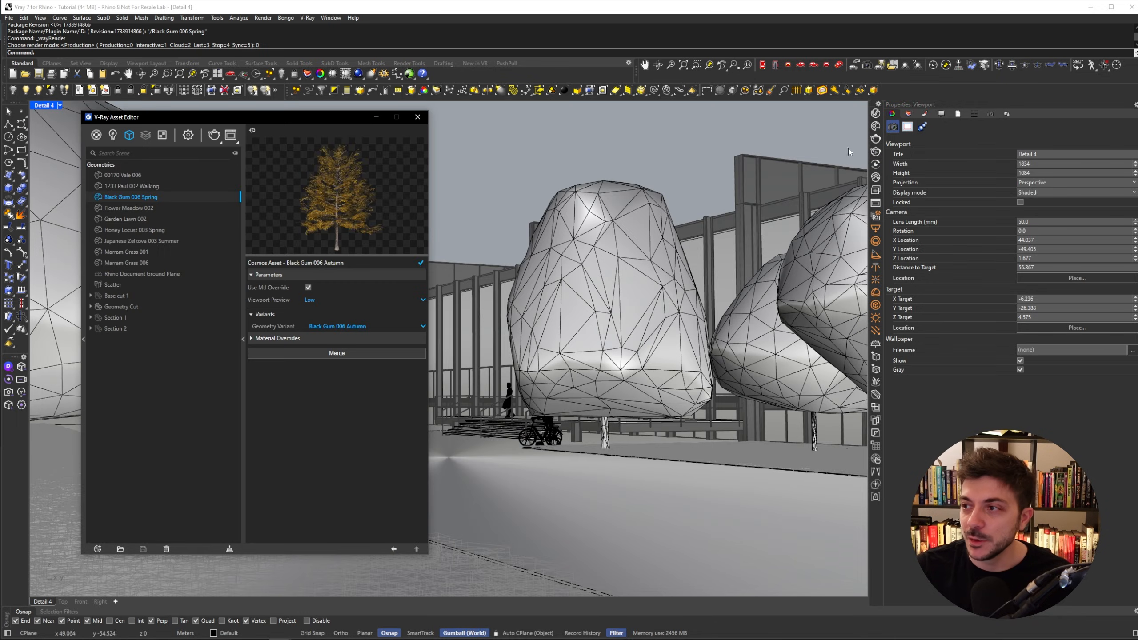
{"action": "left_click", "coordinate": [96, 135]}
{"action": "left_click", "coordinate": [138, 176]}
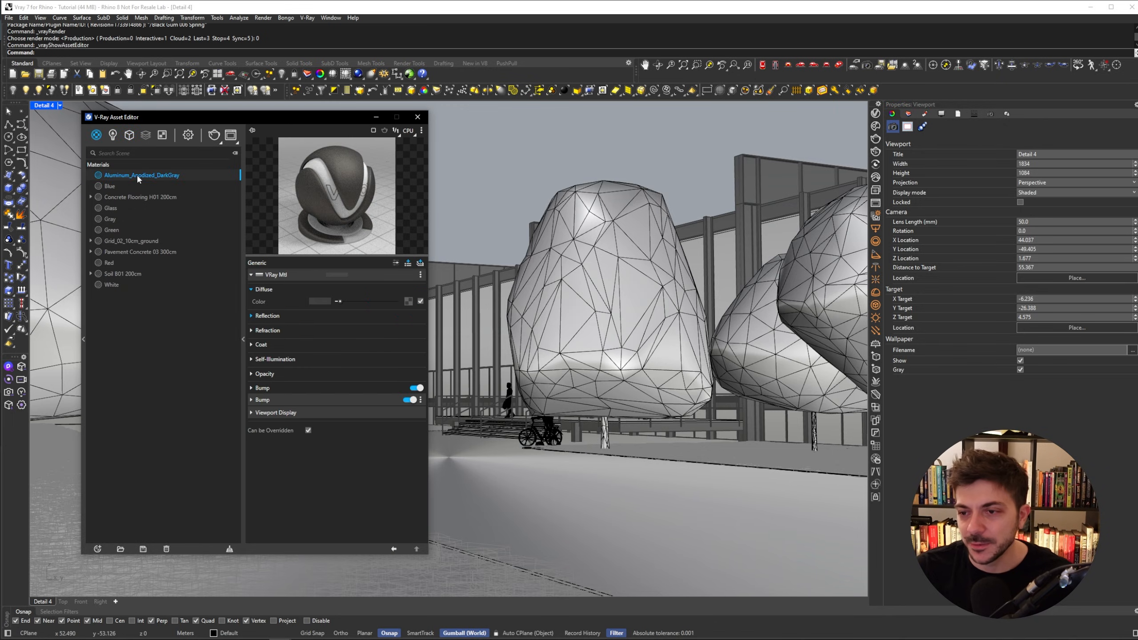
{"action": "left_click", "coordinate": [316, 303]}
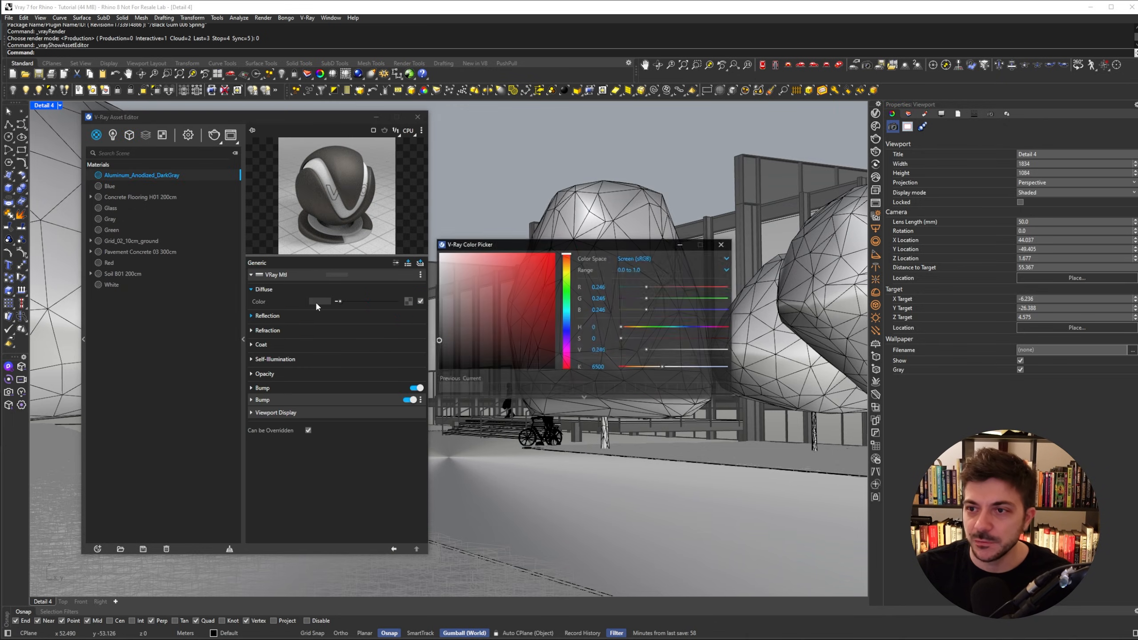
{"action": "left_click", "coordinate": [567, 269]}
{"action": "left_click_drag", "start_coordinate": [546, 271], "coordinate": [548, 317]}
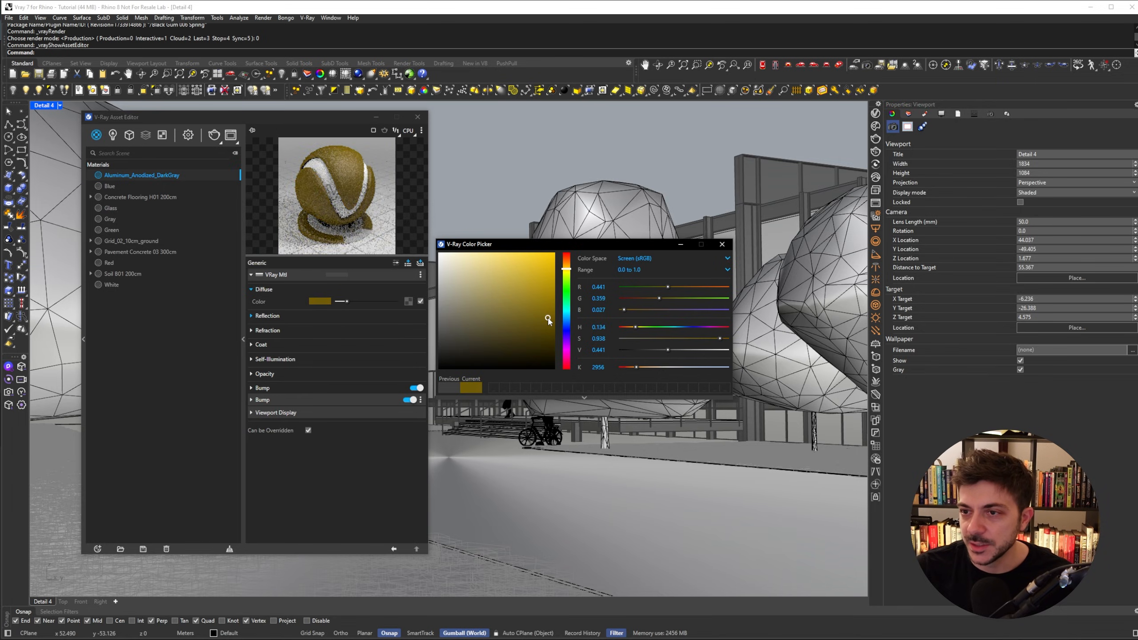
{"action": "left_click", "coordinate": [722, 244]}
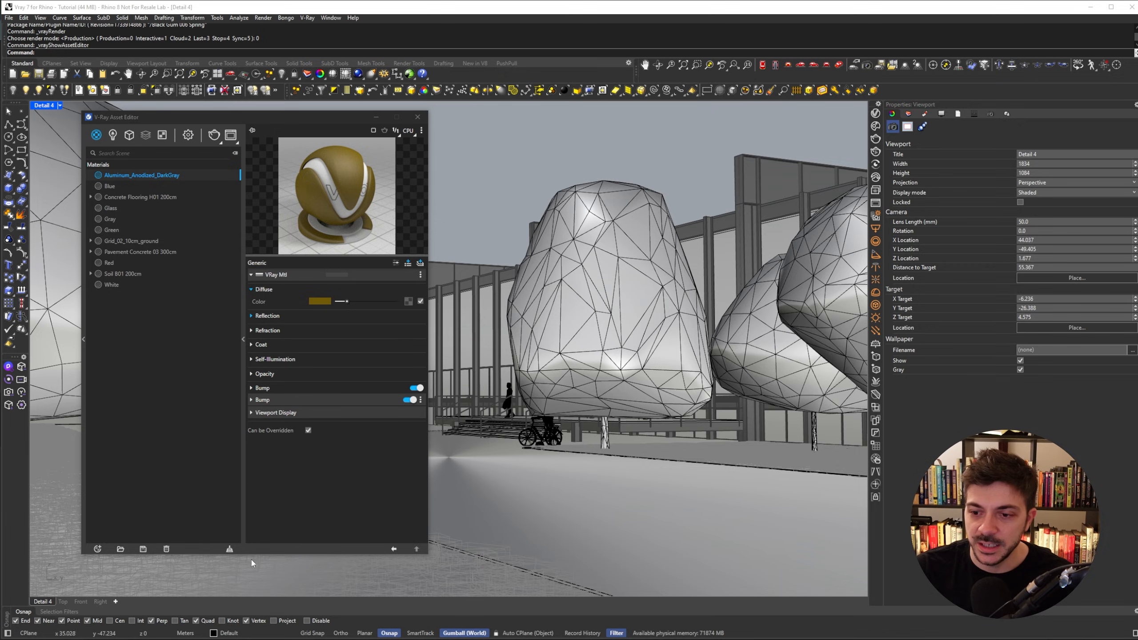
- Open the V-Ray frame buffer from the asset editor and reposition the asset editor beside it
{"action": "left_click", "coordinate": [231, 135]}
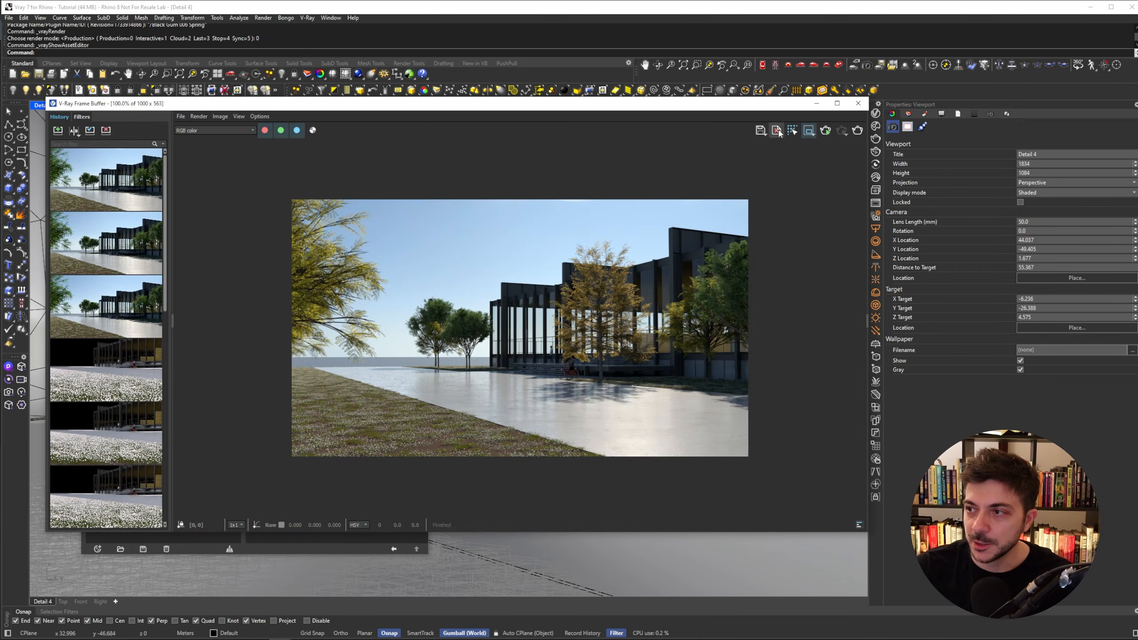
{"action": "left_click", "coordinate": [813, 136]}
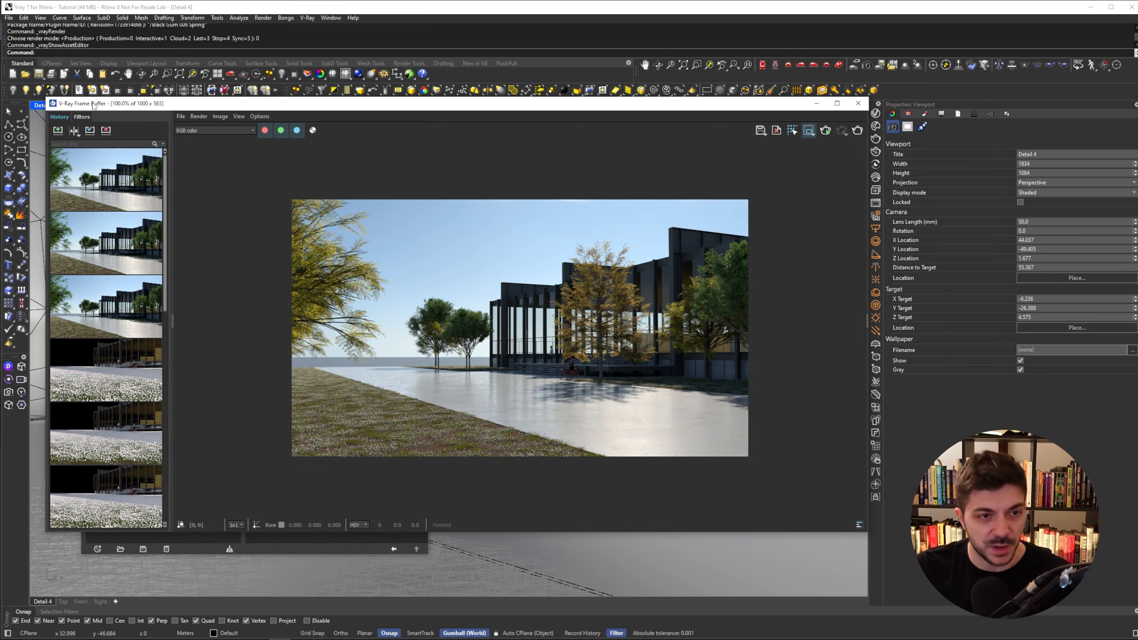
{"action": "left_click", "coordinate": [858, 103]}
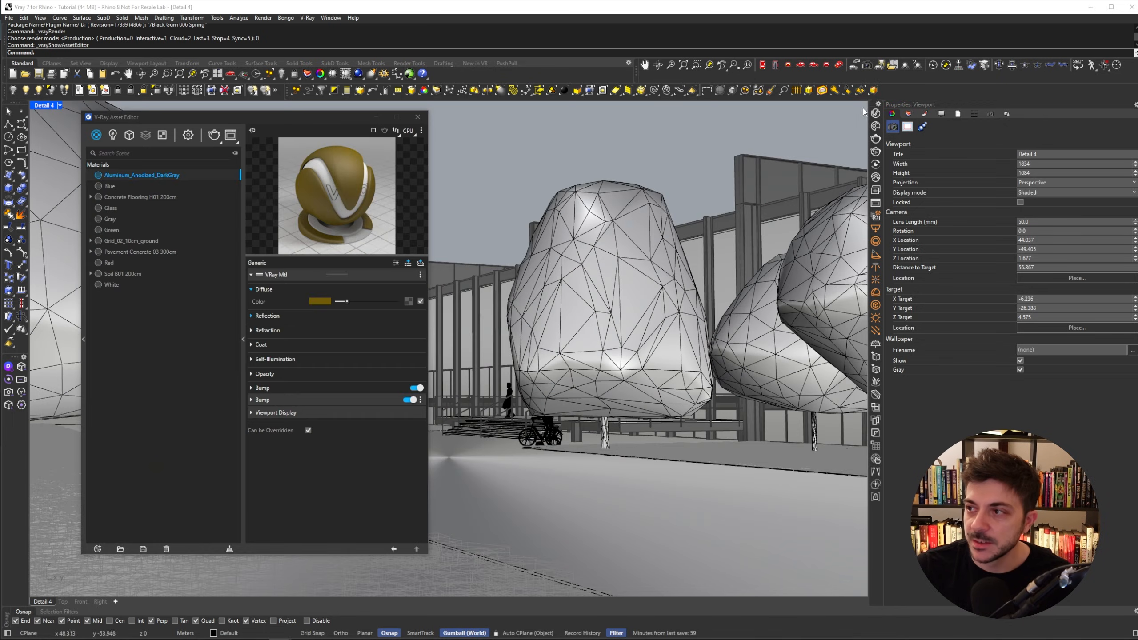
{"action": "left_click_drag", "start_coordinate": [276, 118], "coordinate": [489, 140]}
{"action": "left_click", "coordinate": [468, 126]}
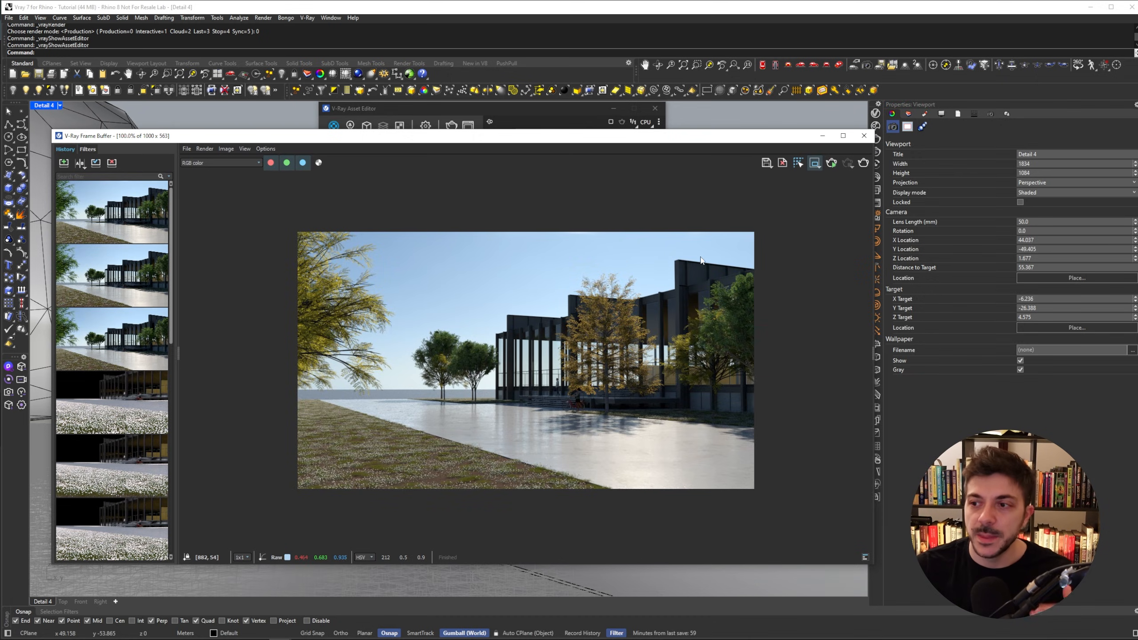
- Draw a polygon render region around the building facade and the autumn Black Gum tree
{"action": "mouse_move", "coordinate": [818, 172]}
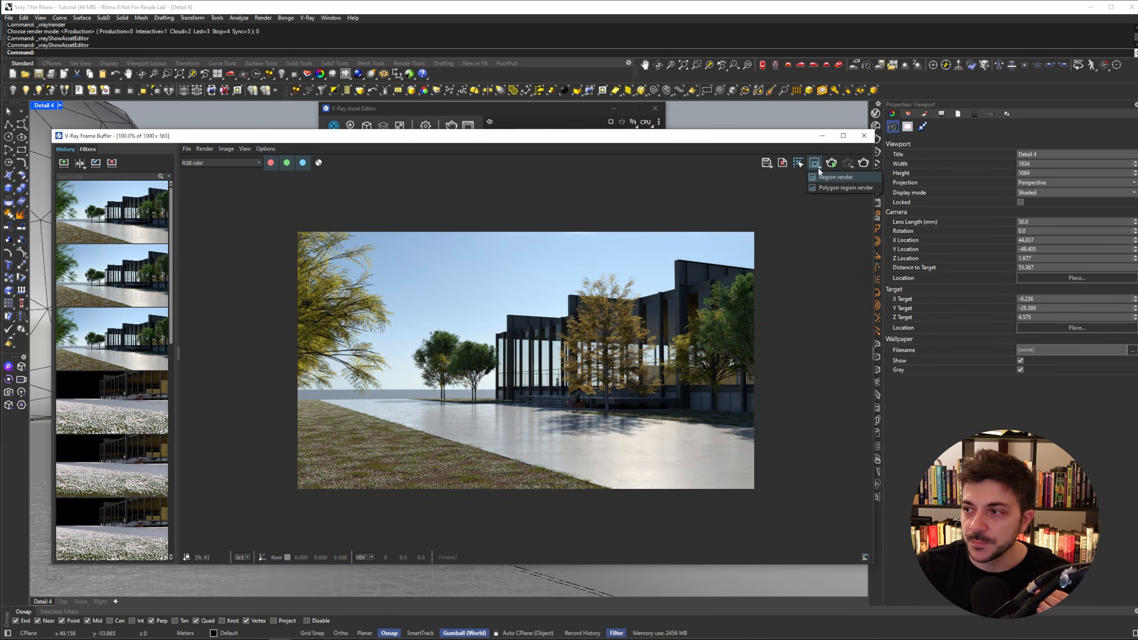
{"action": "left_click", "coordinate": [832, 189]}
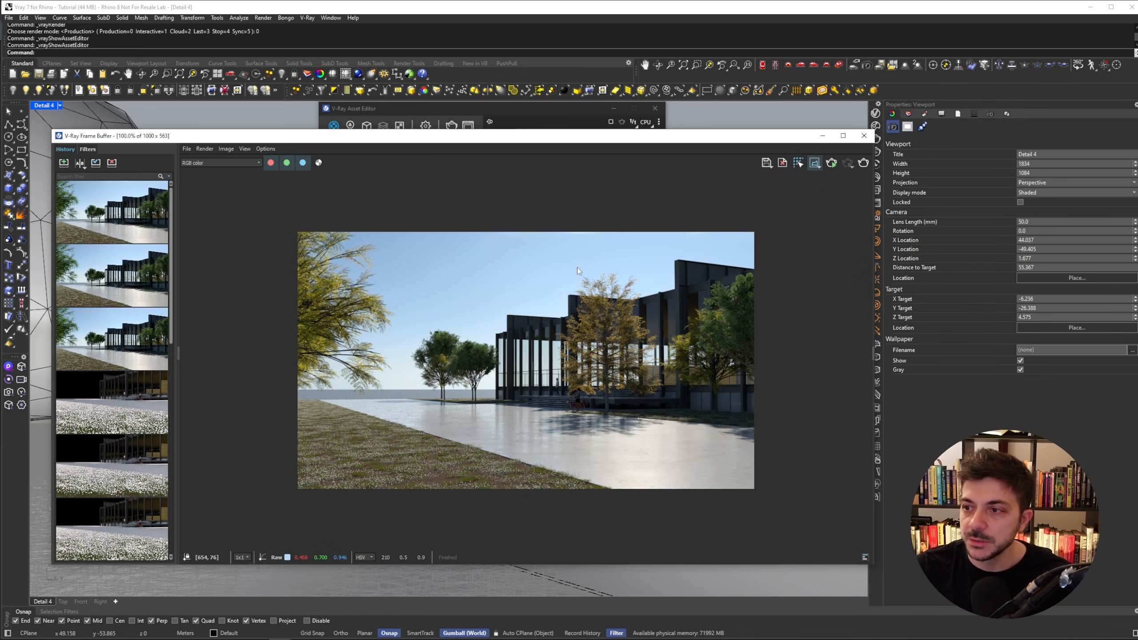
{"action": "left_click", "coordinate": [538, 295]}
{"action": "left_click", "coordinate": [493, 314]}
{"action": "left_click", "coordinate": [487, 332]}
{"action": "left_click", "coordinate": [489, 406]}
{"action": "left_click", "coordinate": [549, 416]}
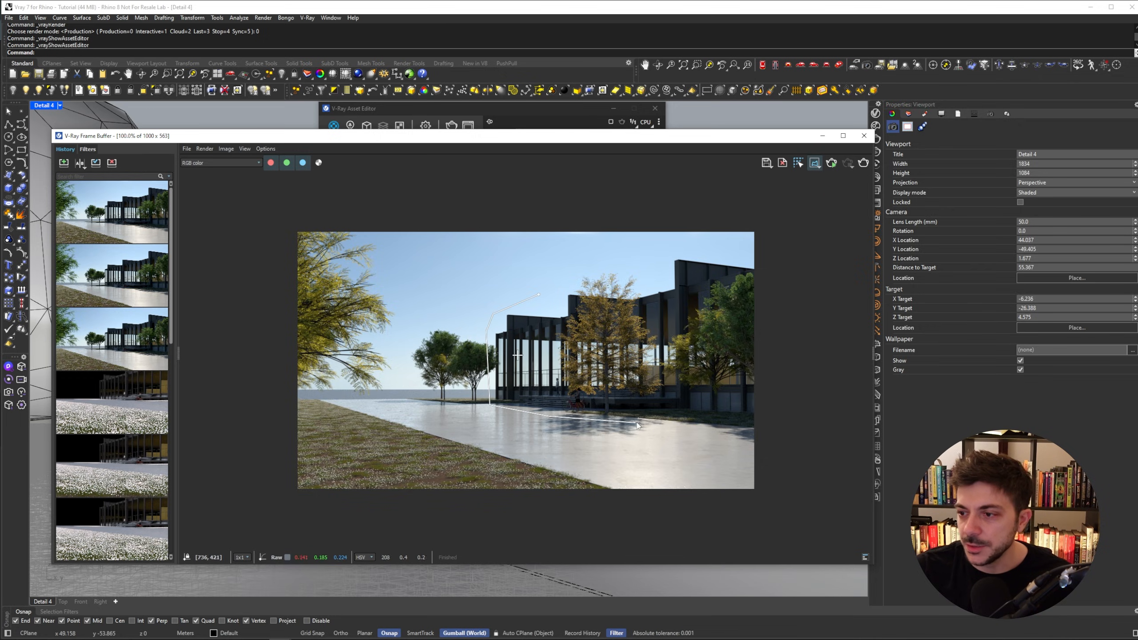
{"action": "left_click", "coordinate": [755, 423]}
{"action": "left_click", "coordinate": [756, 257]}
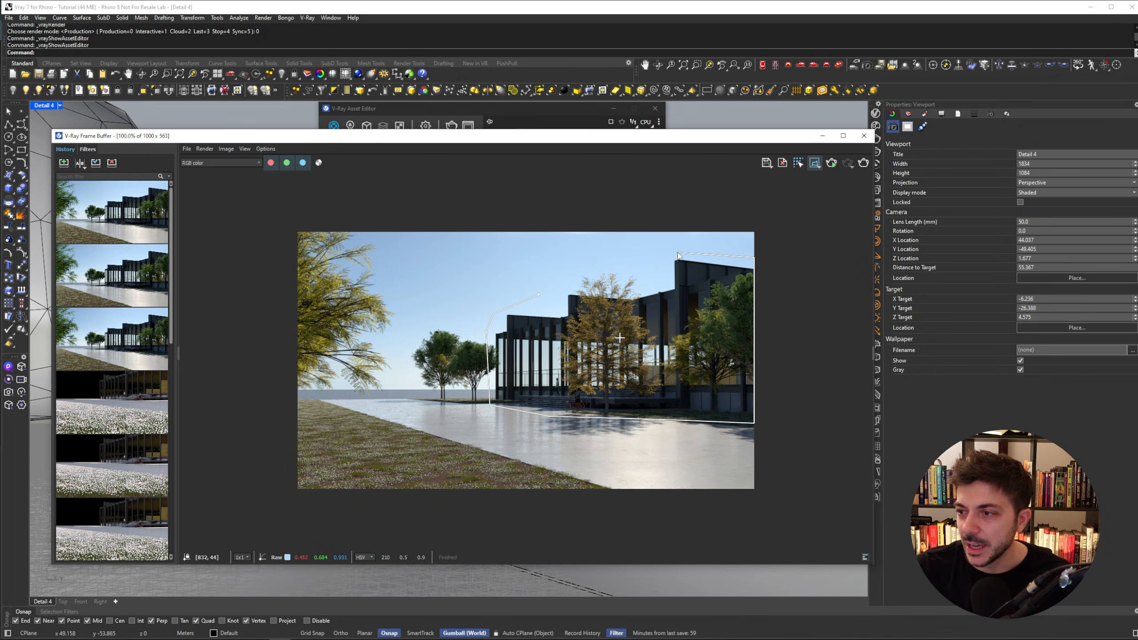
{"action": "left_click", "coordinate": [558, 287]}
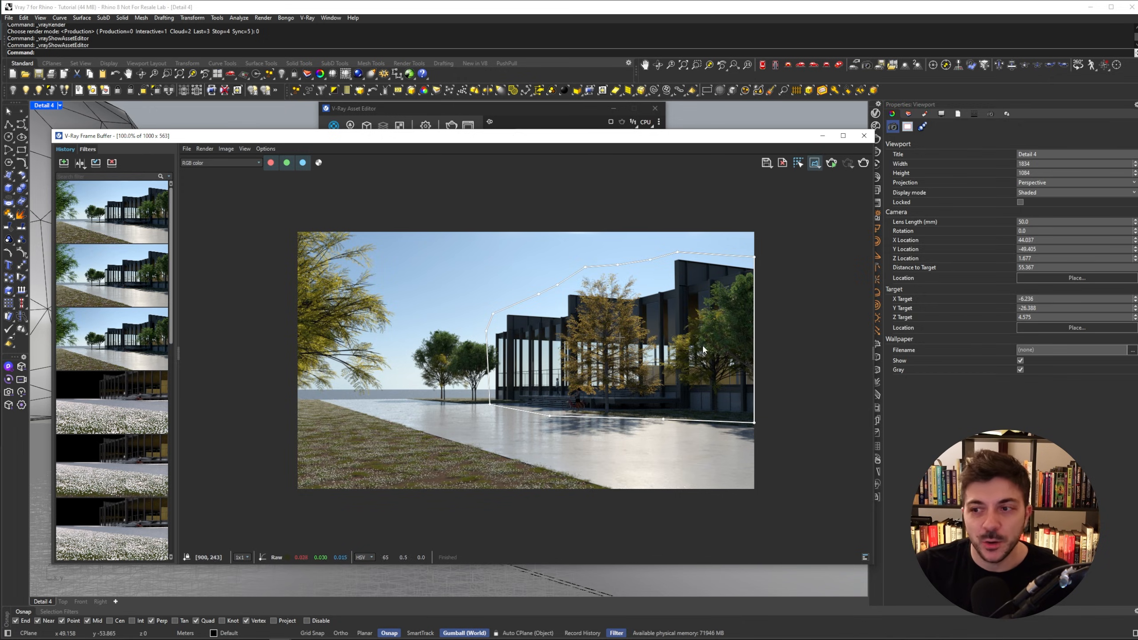
- Render the polygon region and zoom in and out of the frame buffer to inspect the gold facade
{"action": "left_click", "coordinate": [864, 163]}
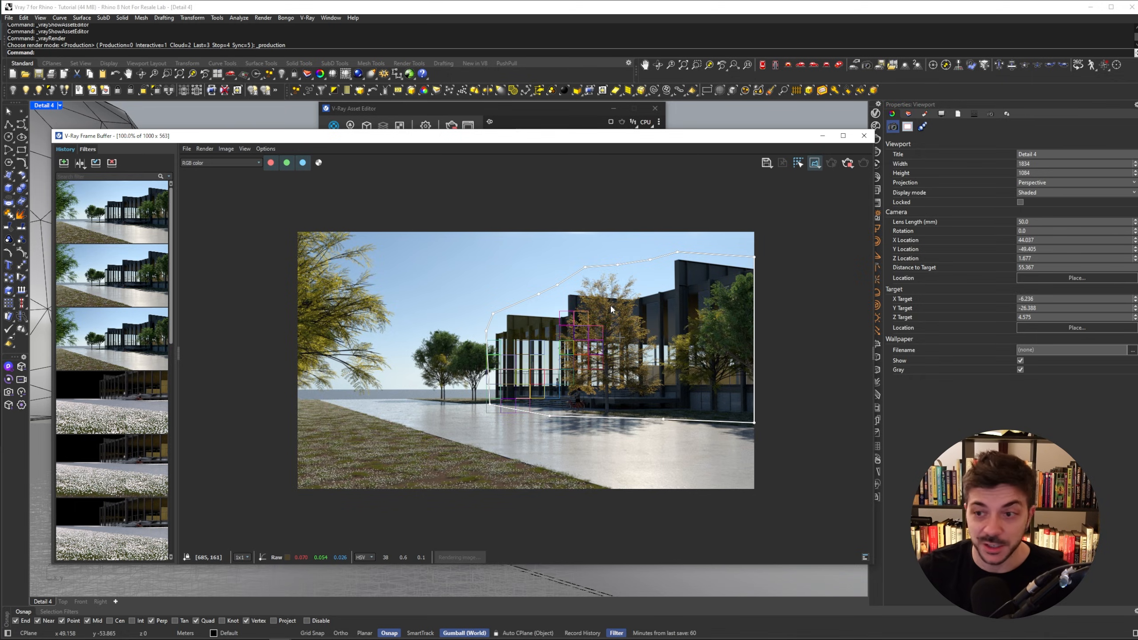
{"action": "scroll", "coordinate": [551, 319], "scroll_direction": "up", "scroll_amount": 2}
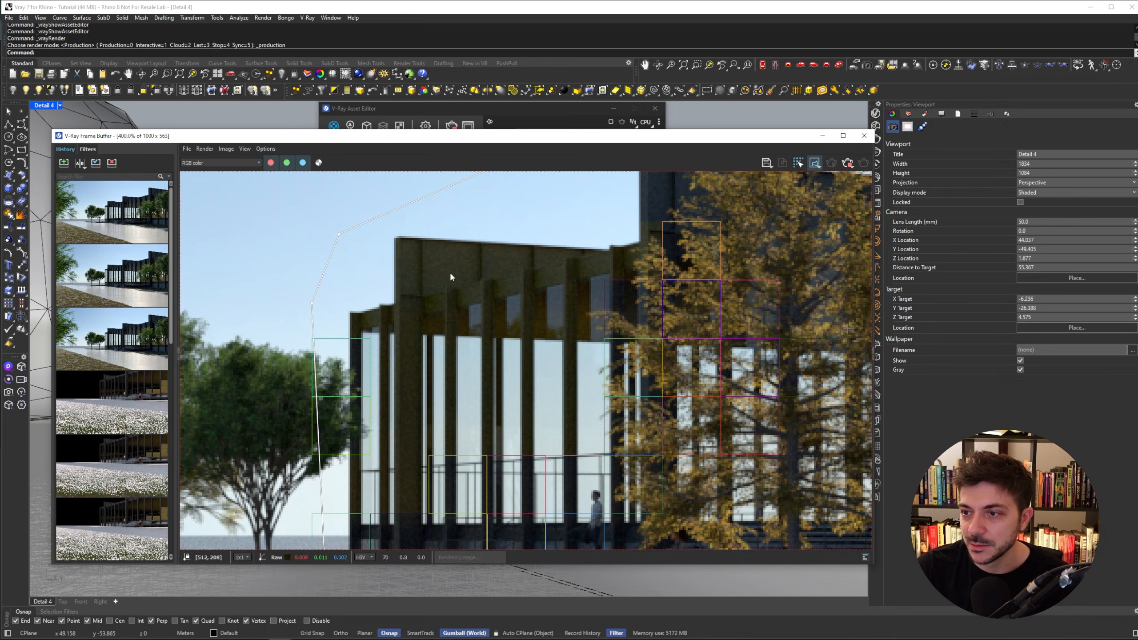
{"action": "scroll", "coordinate": [469, 306], "scroll_direction": "down", "scroll_amount": 1}
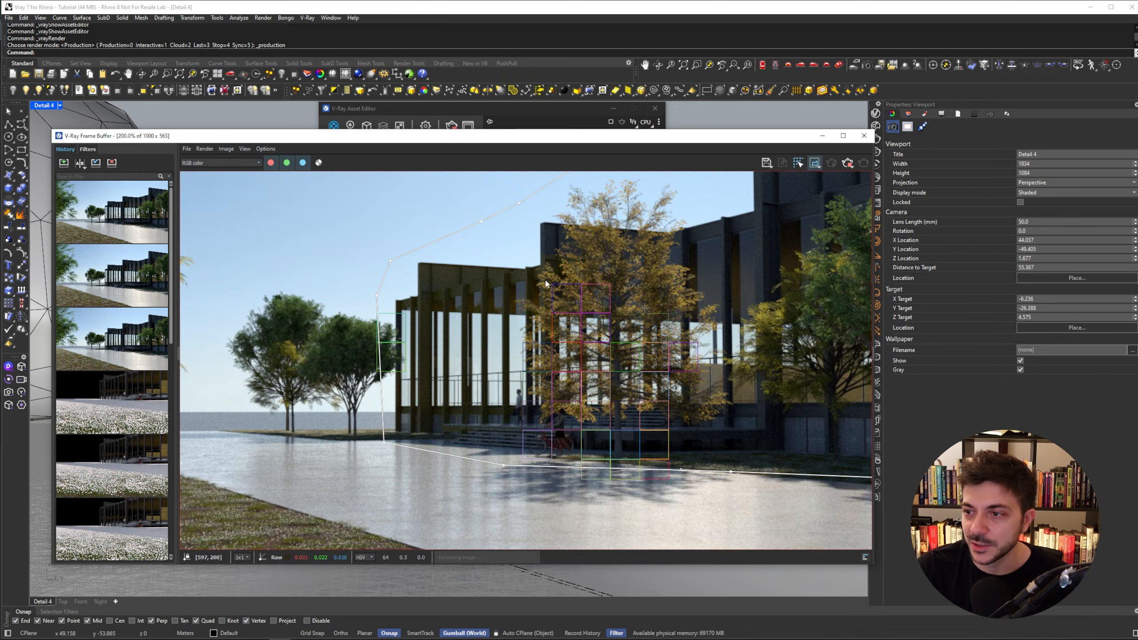
{"action": "scroll", "coordinate": [555, 250], "scroll_direction": "up", "scroll_amount": 2}
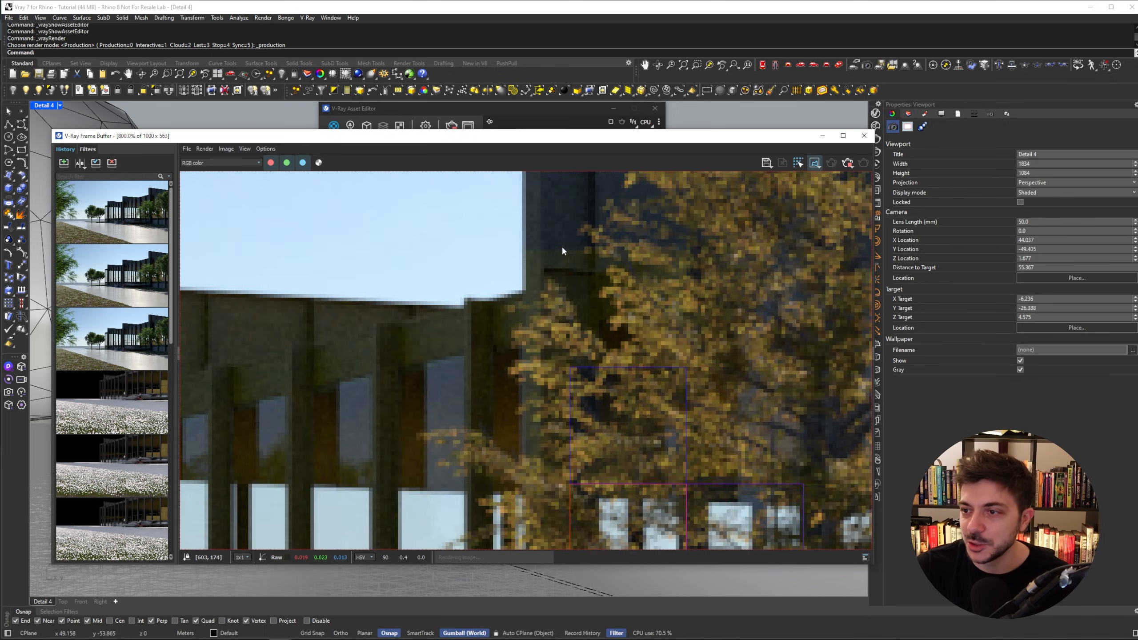
{"action": "scroll", "coordinate": [546, 253], "scroll_direction": "down", "scroll_amount": 1}
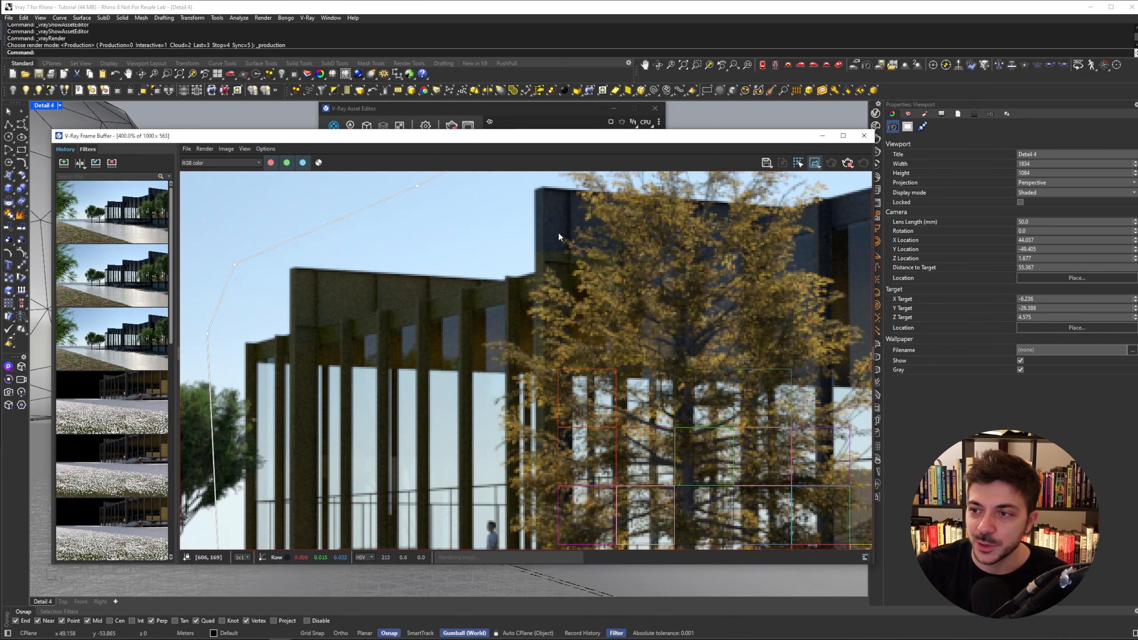
{"action": "scroll", "coordinate": [547, 237], "scroll_direction": "down", "scroll_amount": 1}
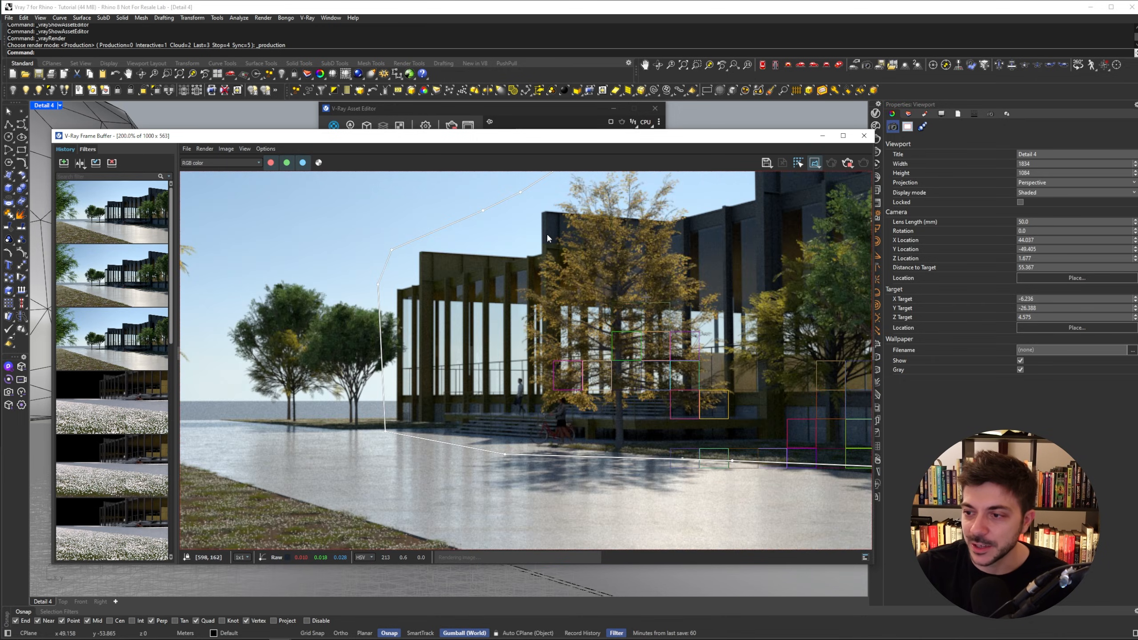
{"action": "scroll", "coordinate": [580, 307], "scroll_direction": "down", "scroll_amount": 1}
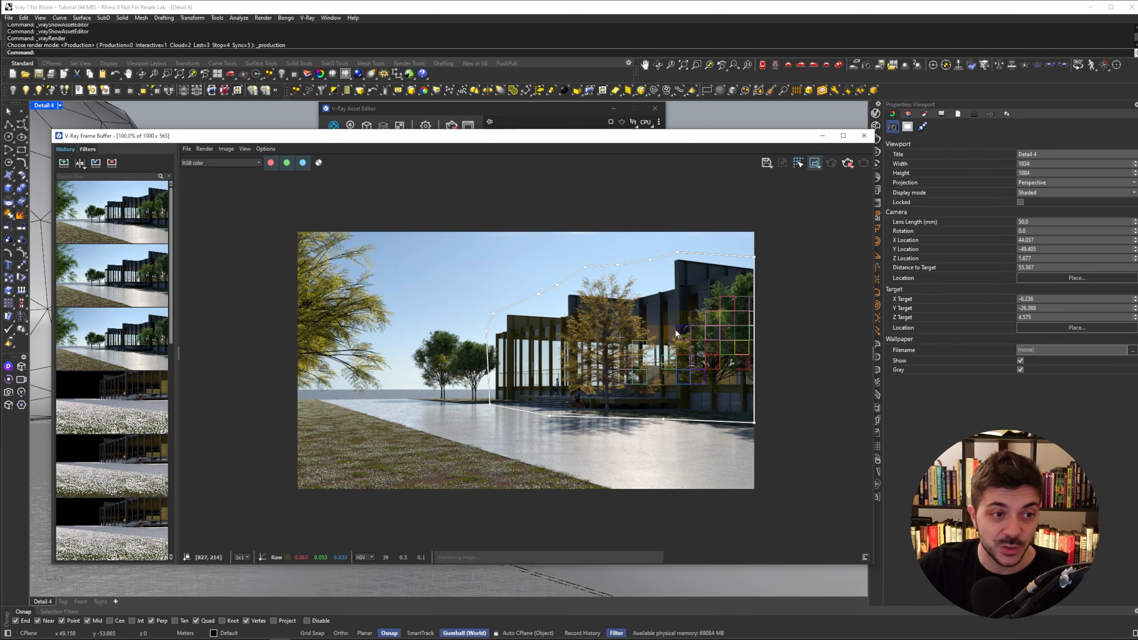
{"action": "scroll", "coordinate": [716, 339], "scroll_direction": "up", "scroll_amount": 1}
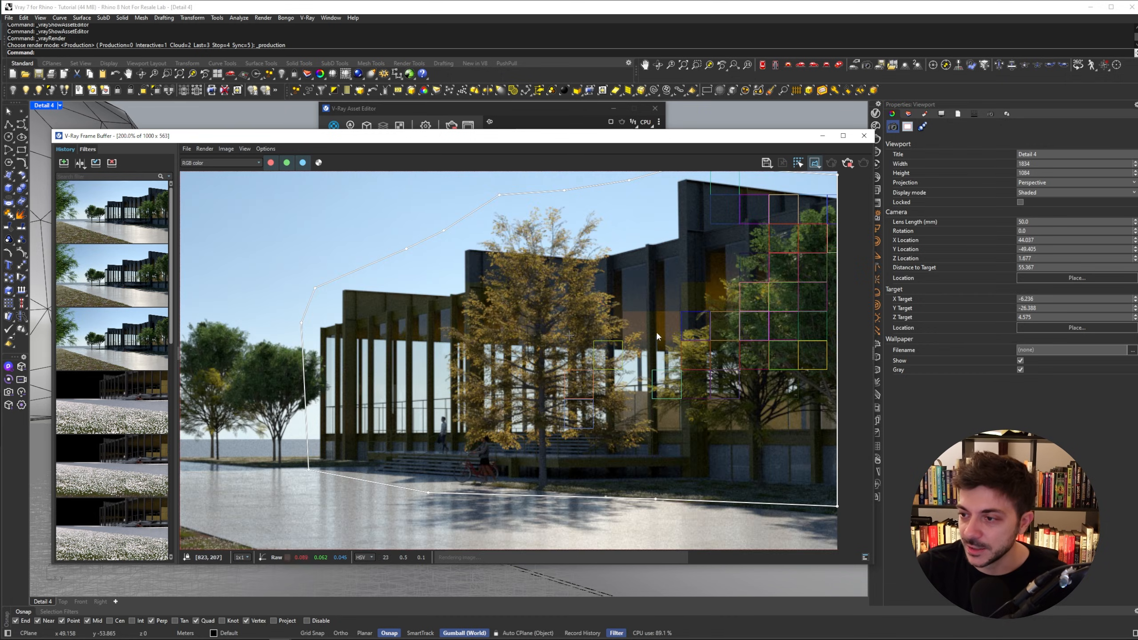
{"action": "scroll", "coordinate": [654, 319], "scroll_direction": "down", "scroll_amount": 1}
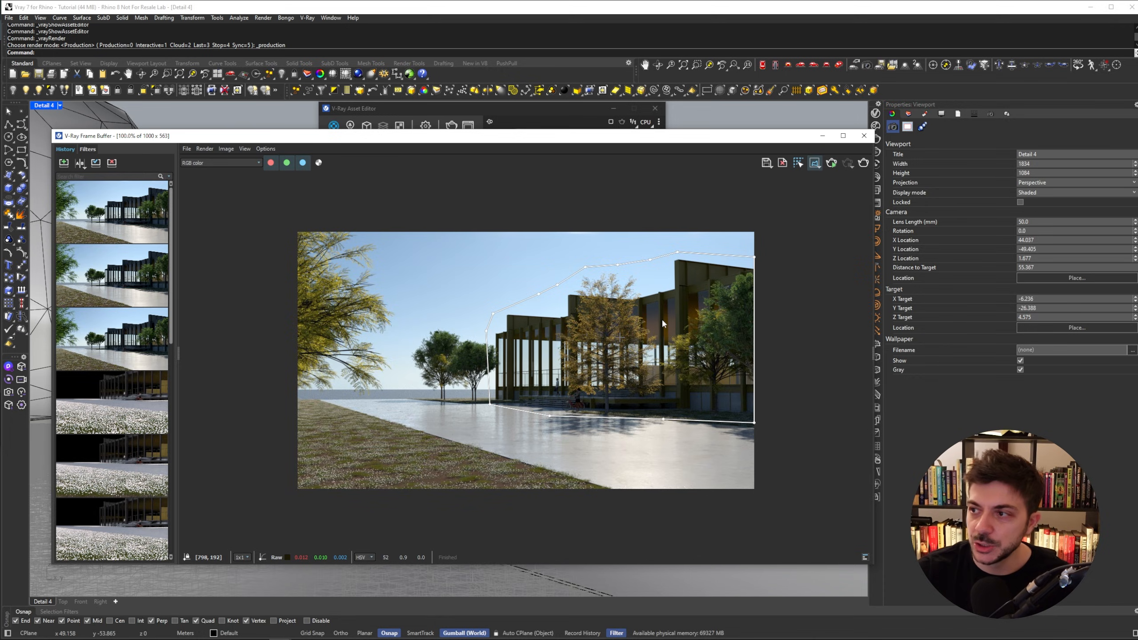
- Turn off polygon region rendering in the frame buffer and bring the asset editor forward
{"action": "left_click", "coordinate": [817, 168]}
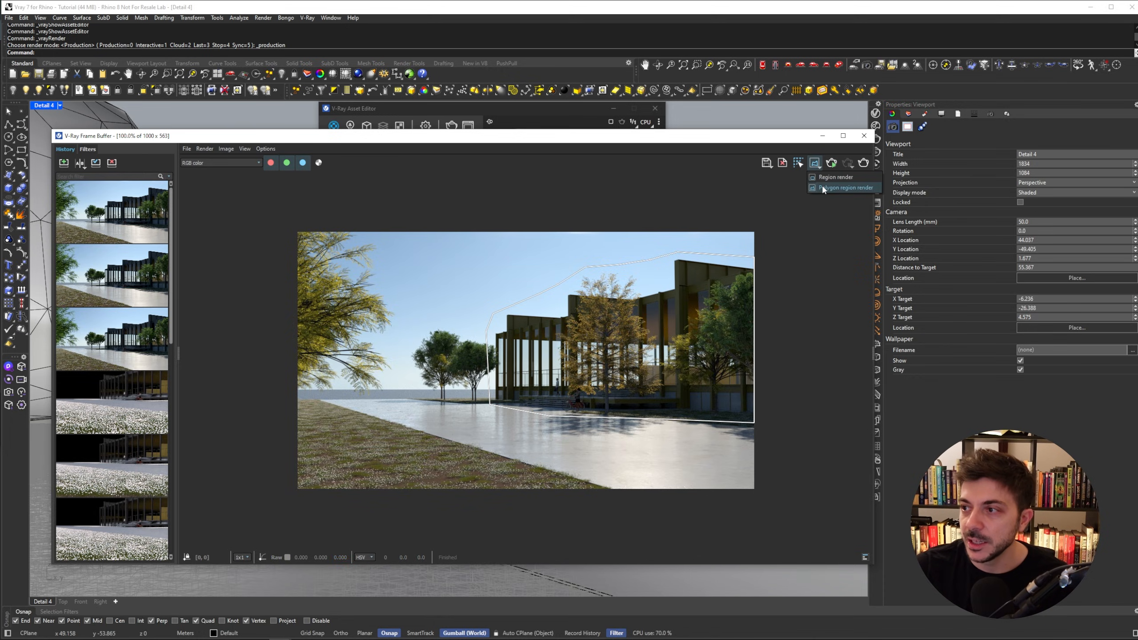
{"action": "left_click", "coordinate": [822, 187]}
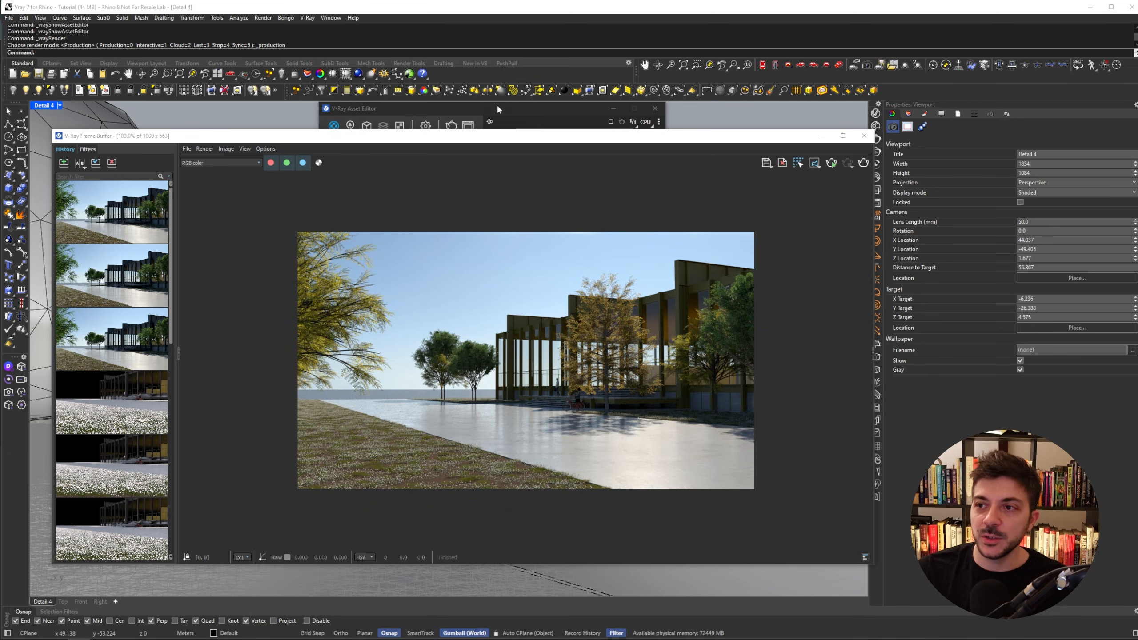
{"action": "left_click_drag", "start_coordinate": [499, 107], "coordinate": [494, 106]}
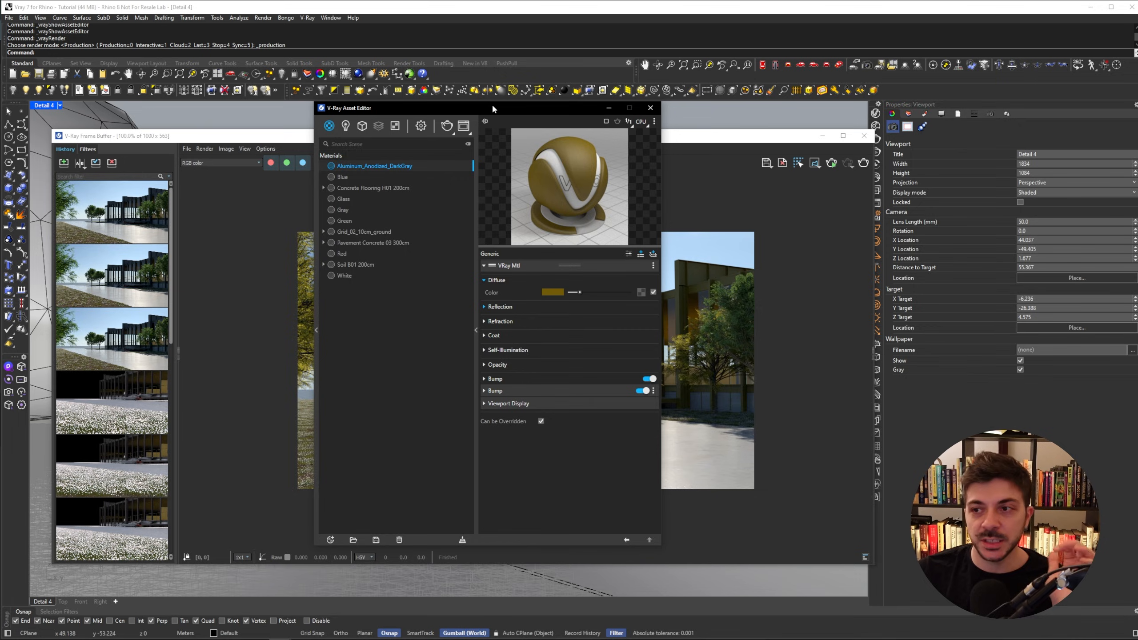
- Enable Material Override in the render settings and set its Override Mode to Color
{"action": "left_click", "coordinate": [421, 125]}
{"action": "left_click_drag", "start_coordinate": [425, 107], "coordinate": [400, 98]}
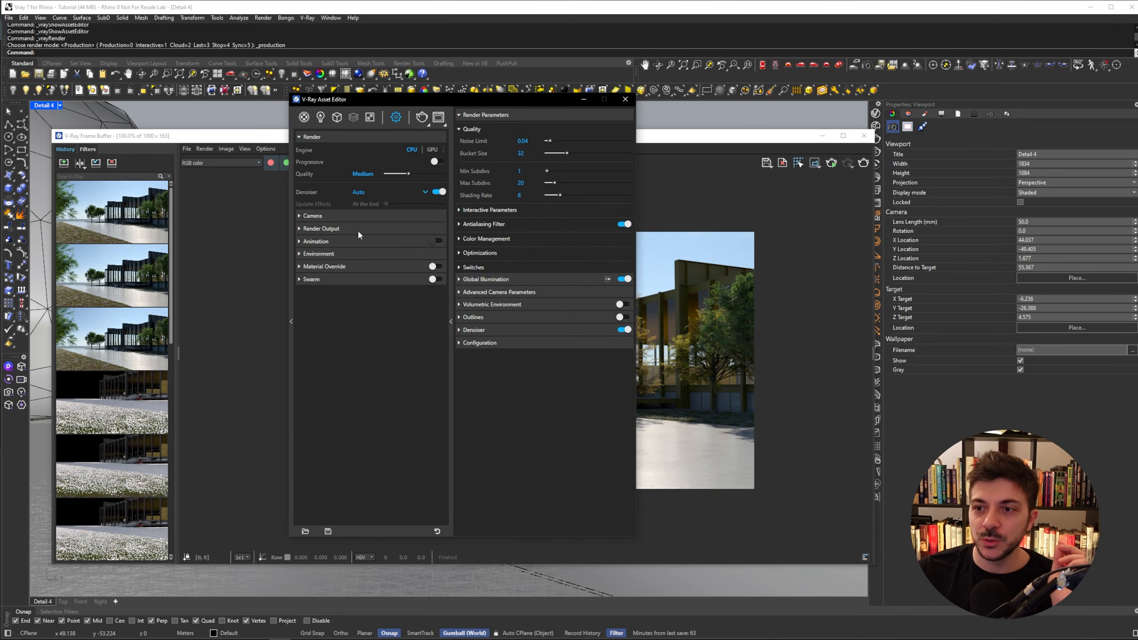
{"action": "left_click", "coordinate": [336, 267]}
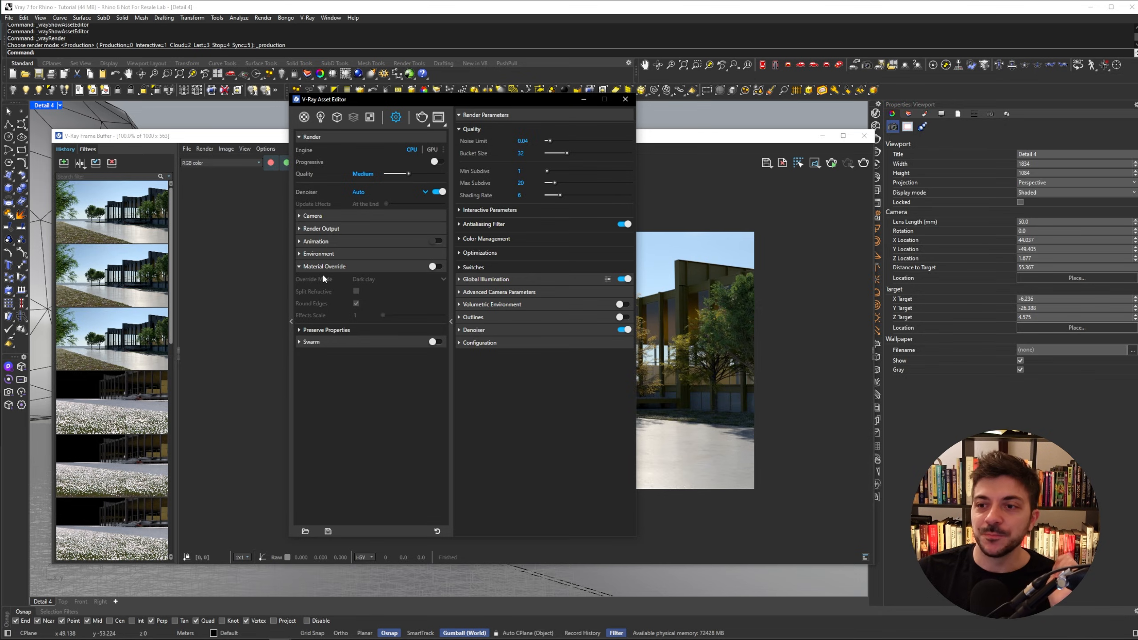
{"action": "left_click", "coordinate": [434, 267]}
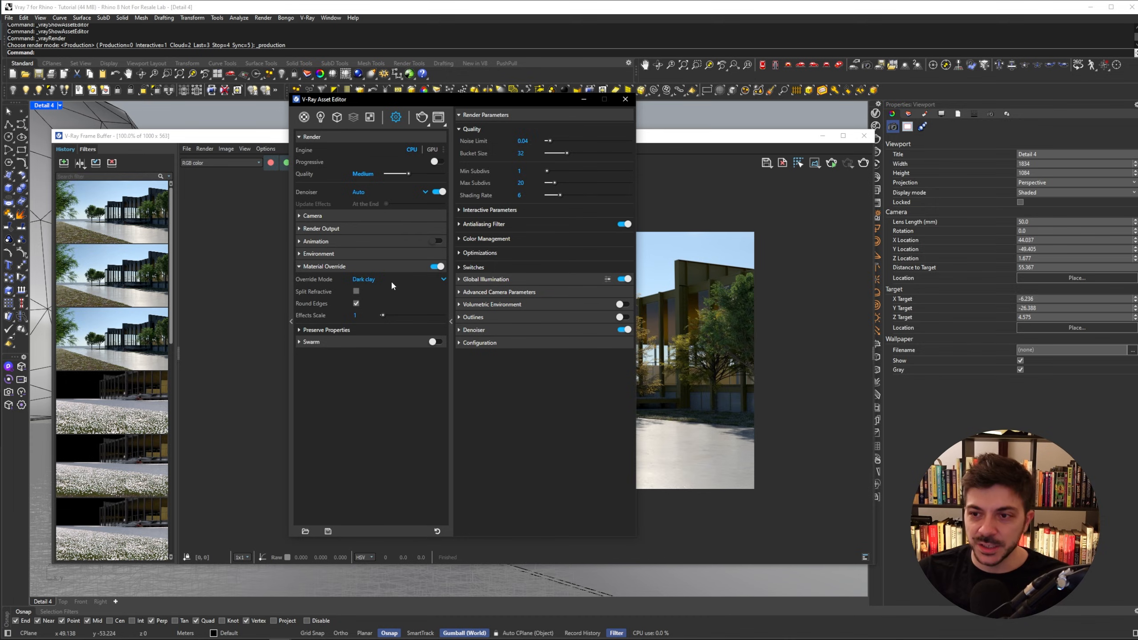
{"action": "left_click", "coordinate": [403, 282]}
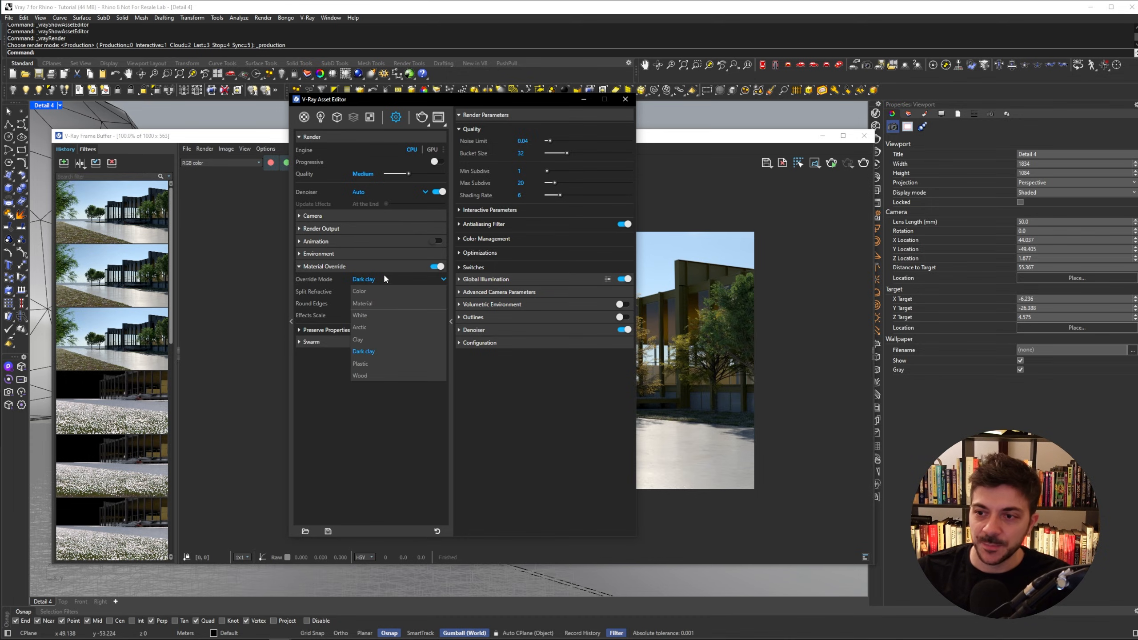
{"action": "left_click", "coordinate": [372, 292]}
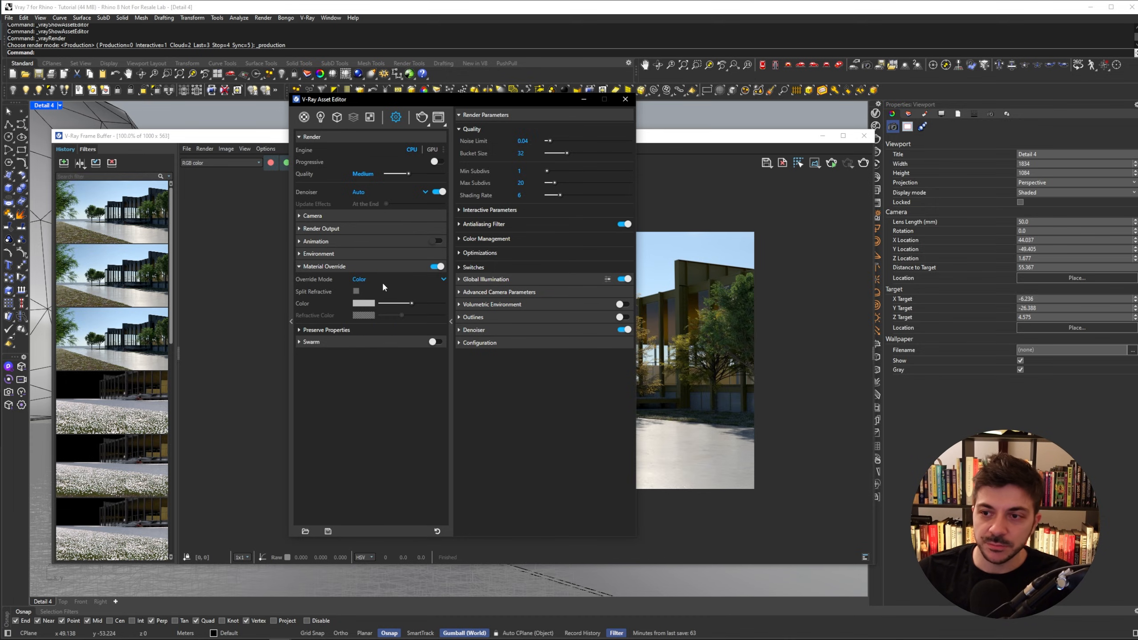
{"action": "left_click", "coordinate": [363, 279]}
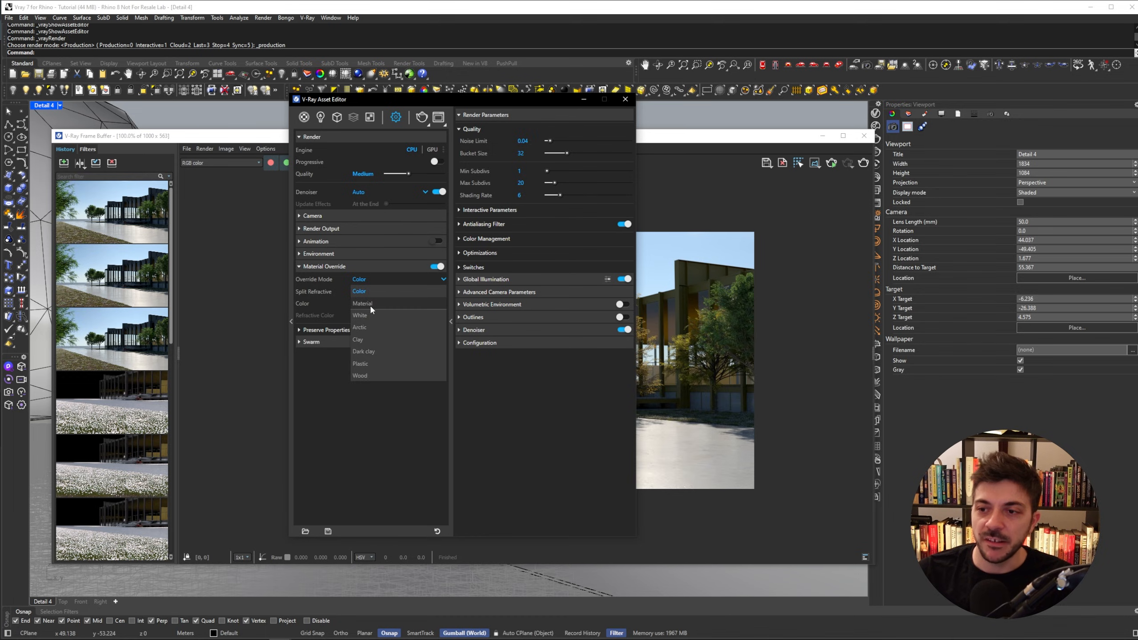
{"action": "left_click", "coordinate": [370, 304]}
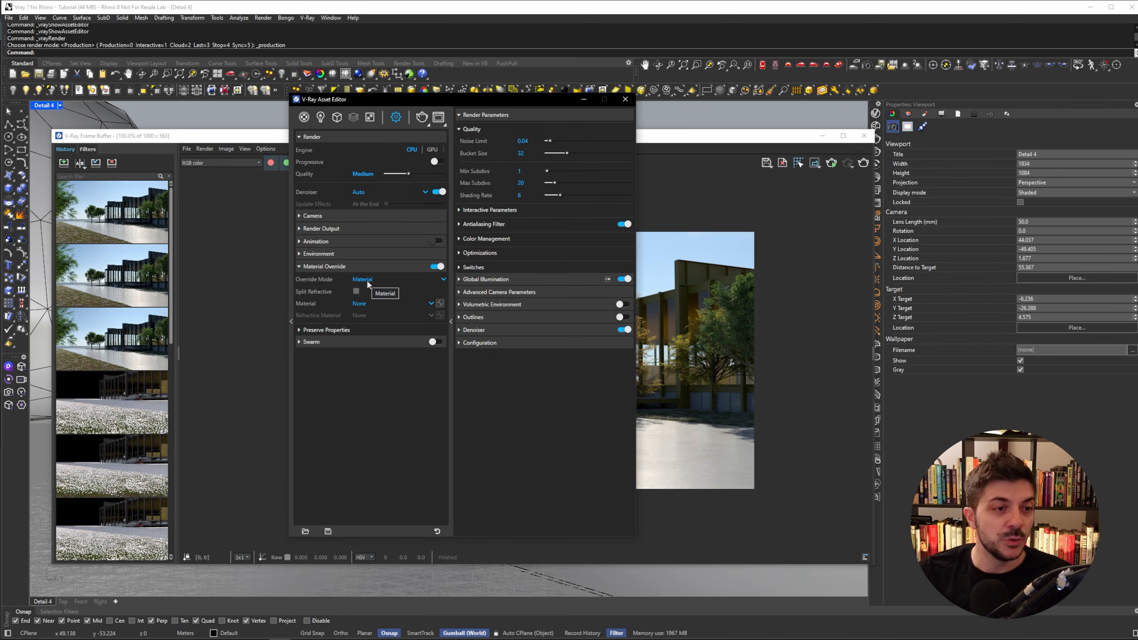
{"action": "left_click", "coordinate": [367, 283]}
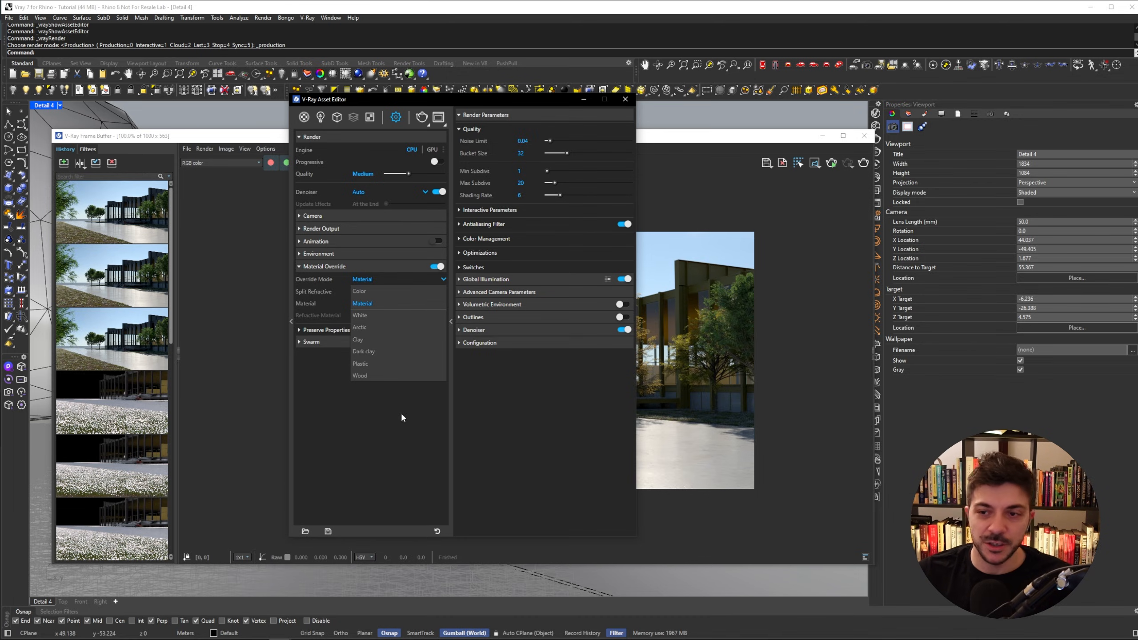
{"action": "left_click", "coordinate": [369, 292]}
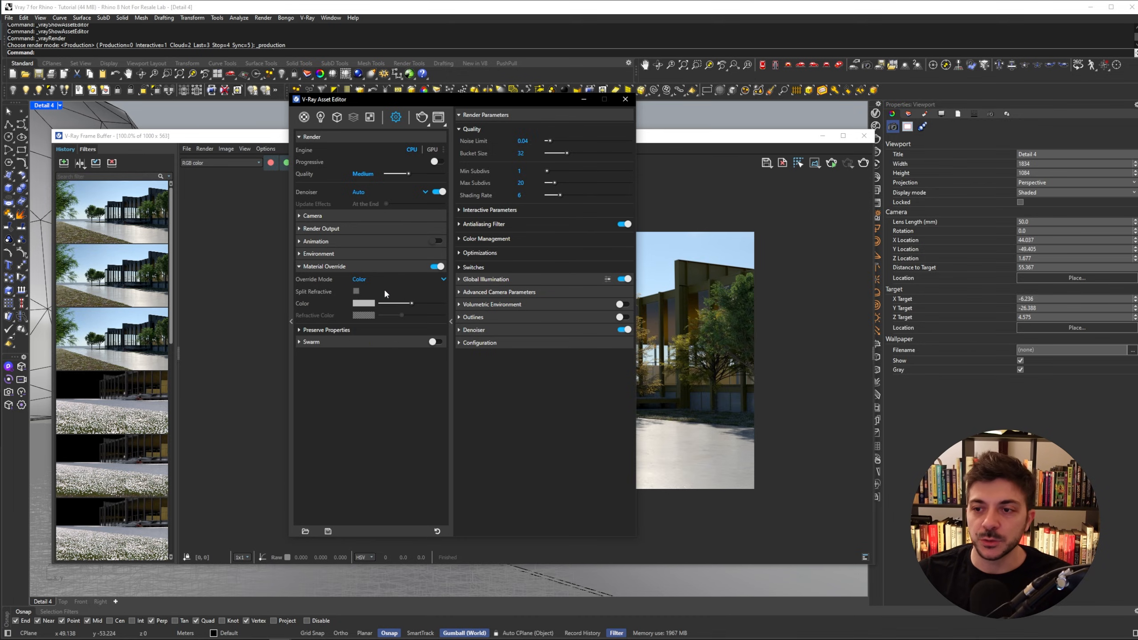
- Set the Material Override color to near white in the color picker
{"action": "left_click", "coordinate": [363, 304]}
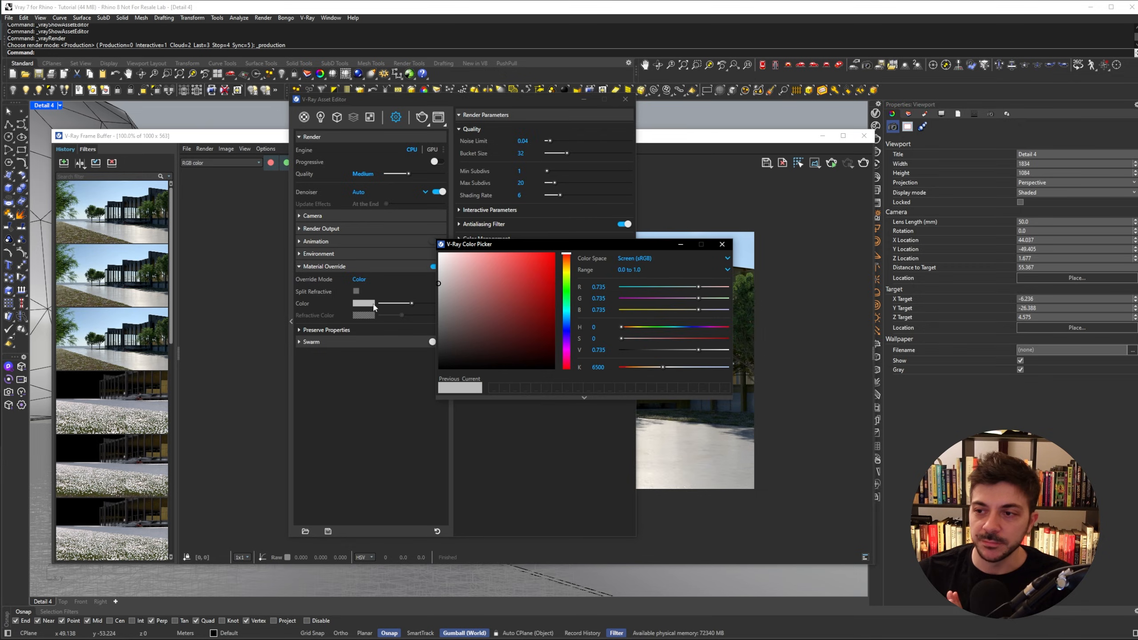
{"action": "left_click_drag", "start_coordinate": [455, 289], "coordinate": [425, 272]}
{"action": "left_click", "coordinate": [722, 245]}
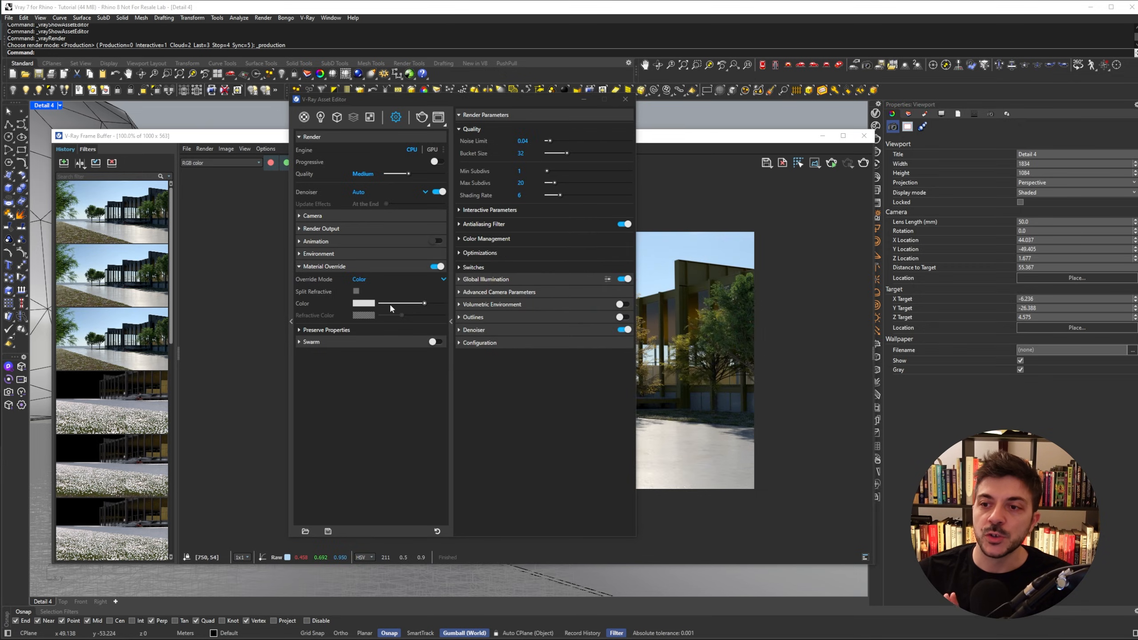
- Render the scene with the white material override, save it to history and zoom in to inspect it
{"action": "left_click", "coordinate": [421, 117]}
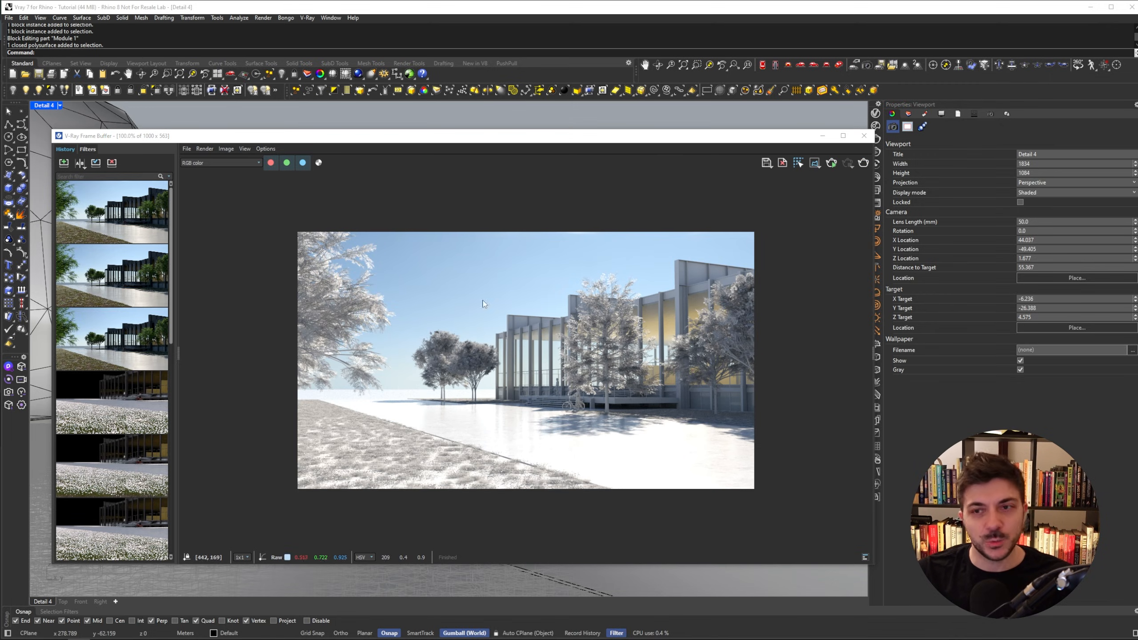
{"action": "left_click", "coordinate": [64, 163]}
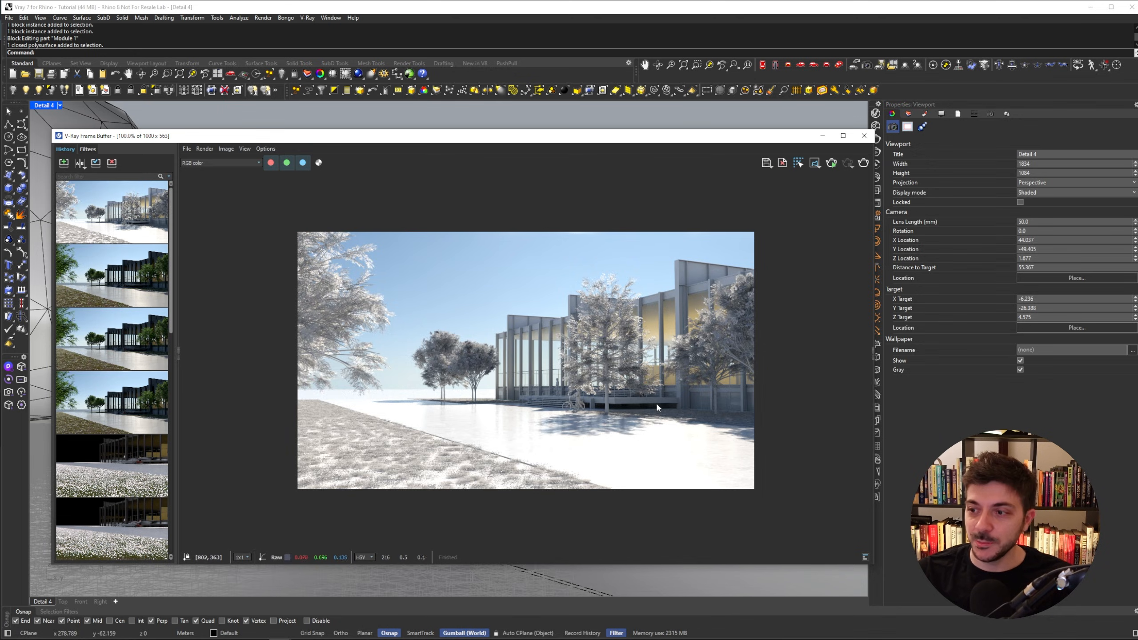
{"action": "scroll", "coordinate": [654, 403], "scroll_direction": "up", "scroll_amount": 1}
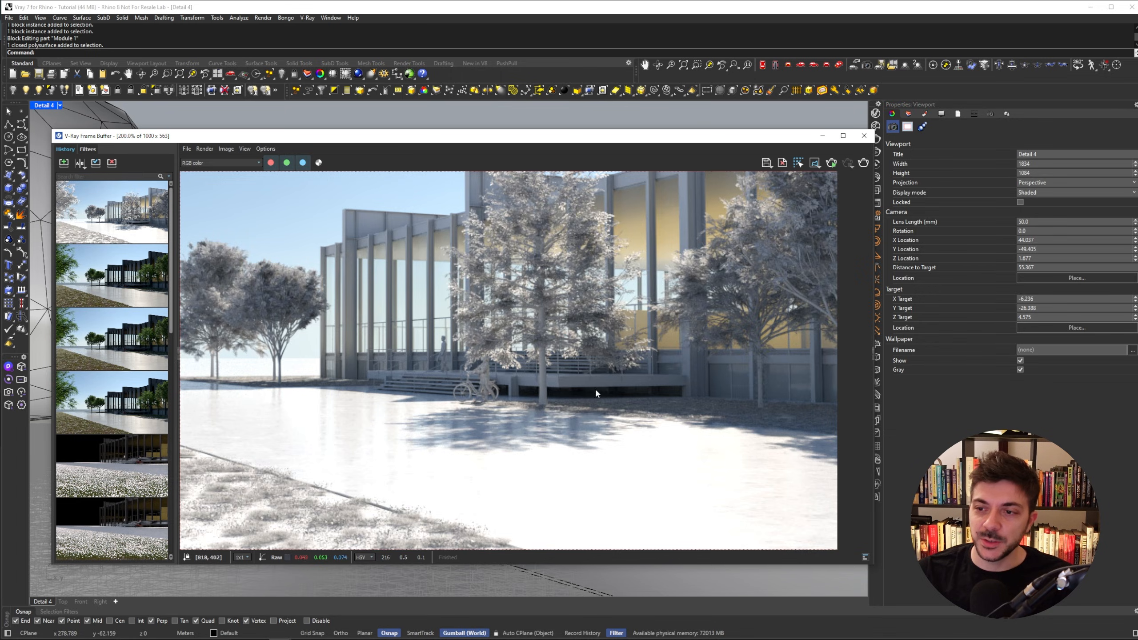
- Switch the Material Override mode to Material and choose the Gray material as the override
{"action": "scroll", "coordinate": [328, 354], "scroll_direction": "up", "scroll_amount": 1}
{"action": "scroll", "coordinate": [347, 410], "scroll_direction": "down", "scroll_amount": 1}
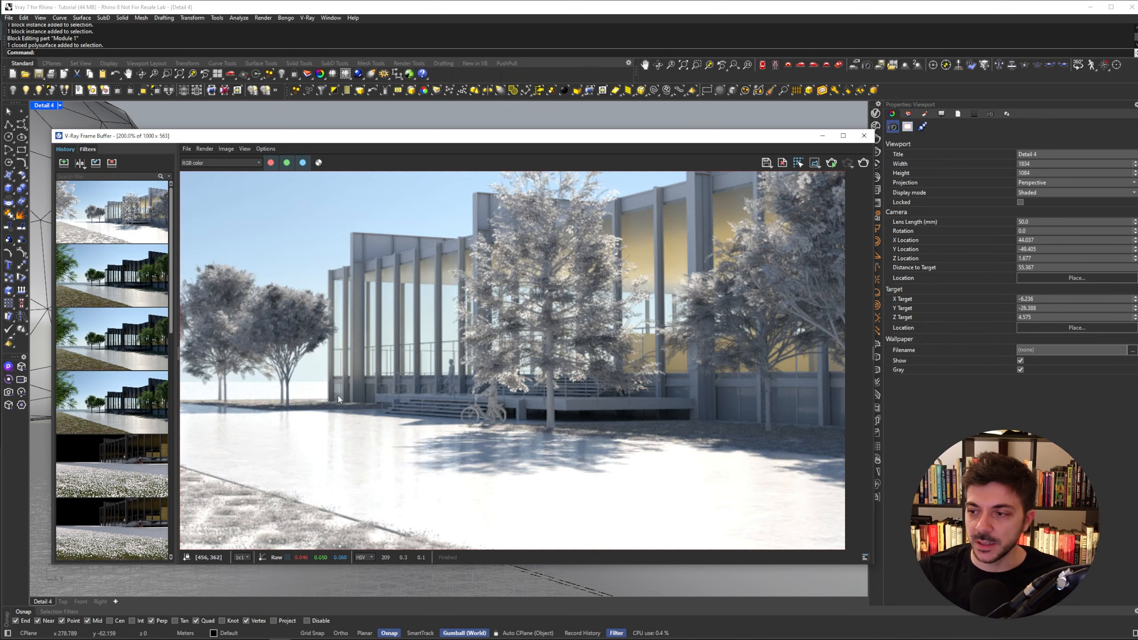
{"action": "scroll", "coordinate": [728, 436], "scroll_direction": "down", "scroll_amount": 1}
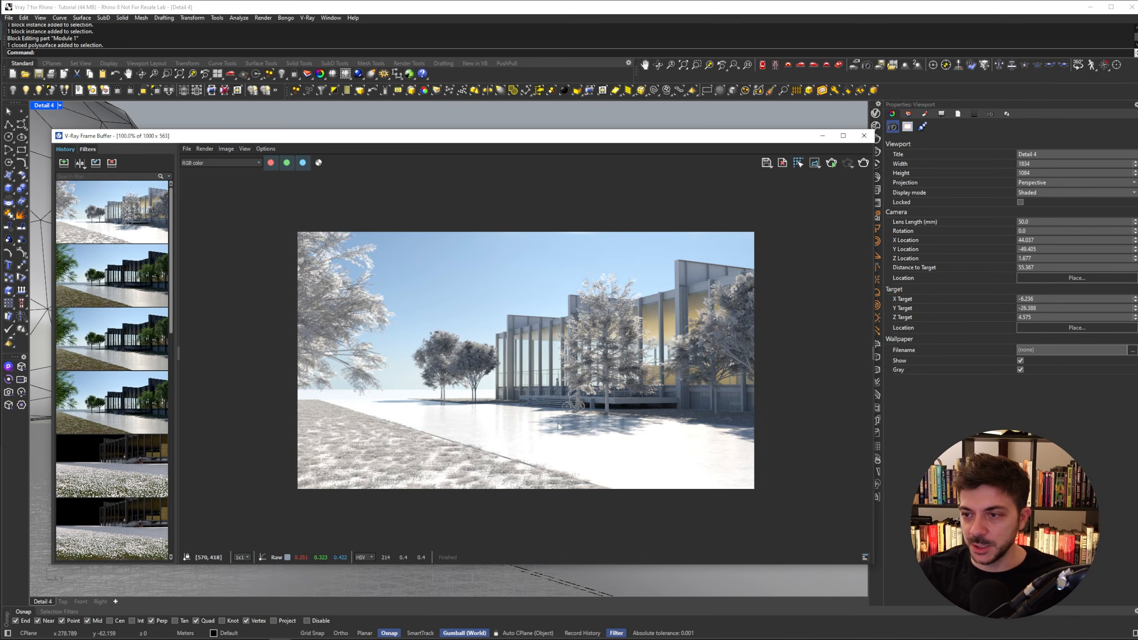
{"action": "scroll", "coordinate": [558, 424], "scroll_direction": "down", "scroll_amount": 1}
{"action": "scroll", "coordinate": [540, 385], "scroll_direction": "up", "scroll_amount": 1}
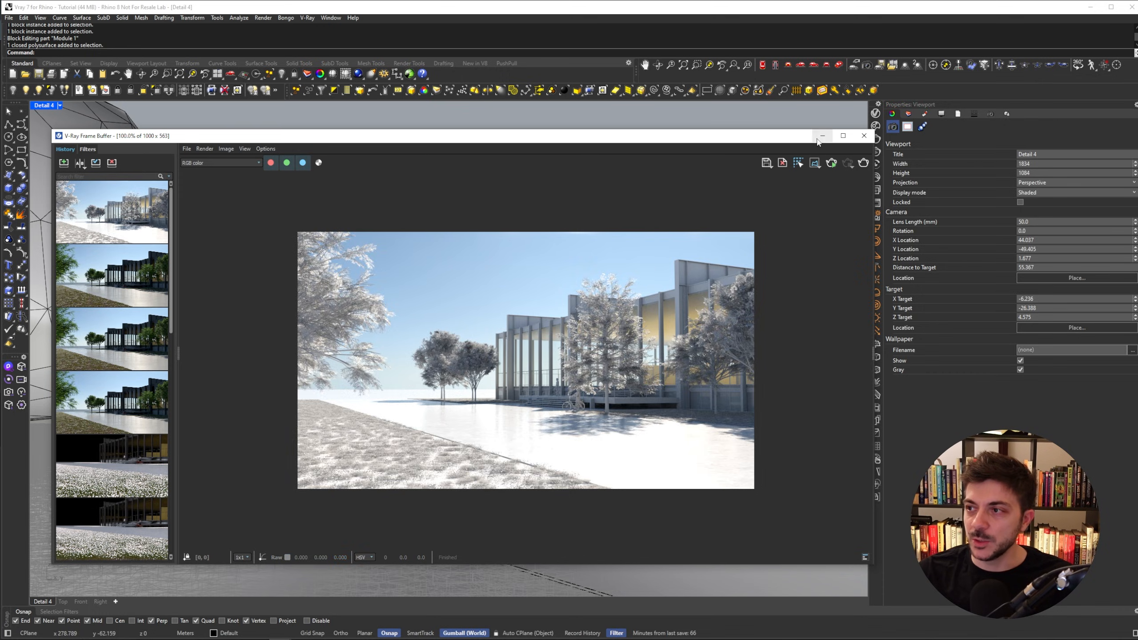
{"action": "left_click", "coordinate": [876, 112]}
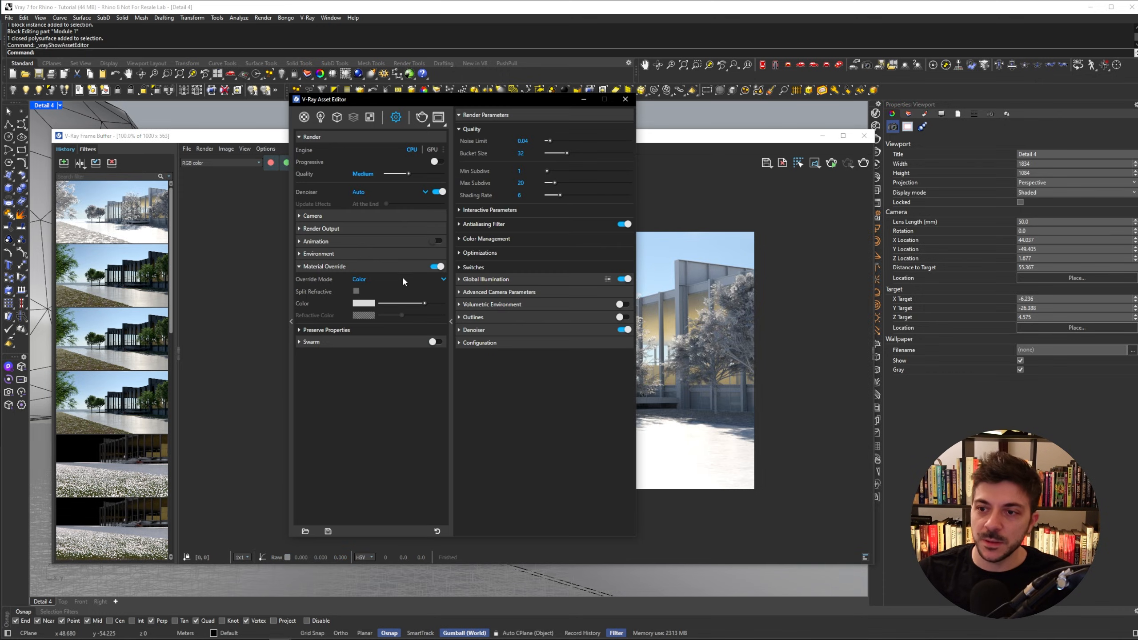
{"action": "left_click", "coordinate": [376, 279]}
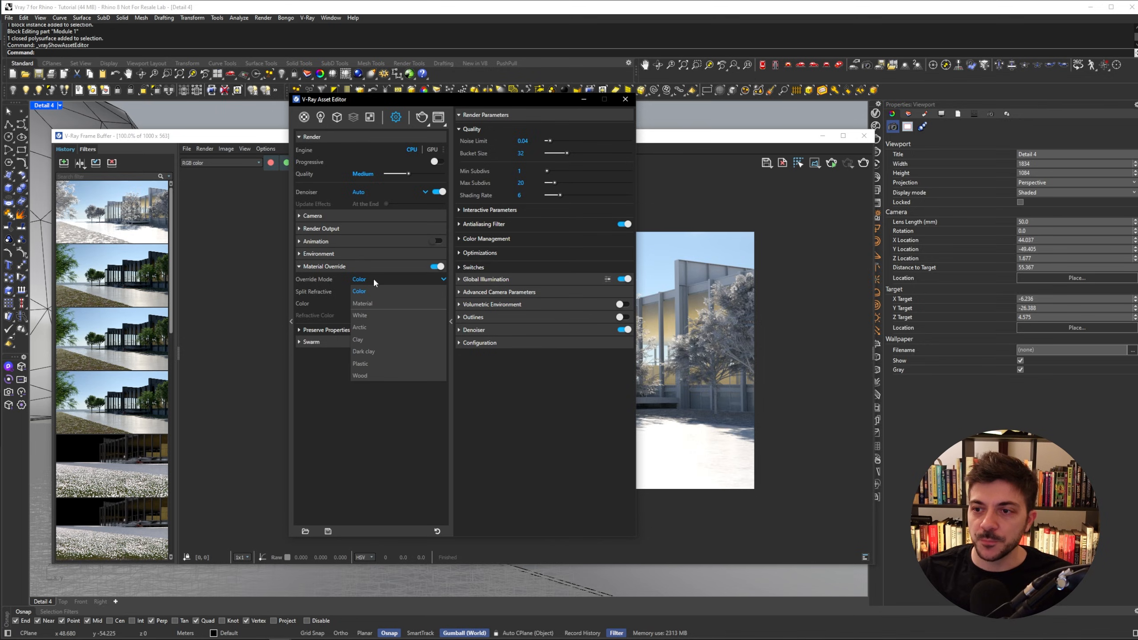
{"action": "left_click", "coordinate": [371, 302]}
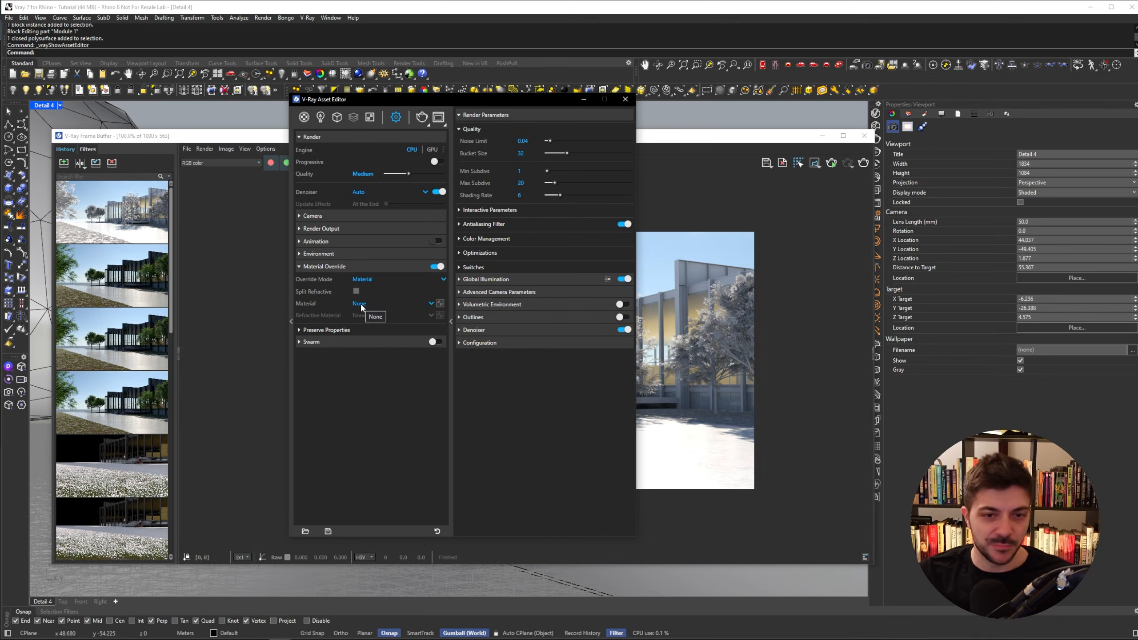
{"action": "left_click", "coordinate": [362, 303]}
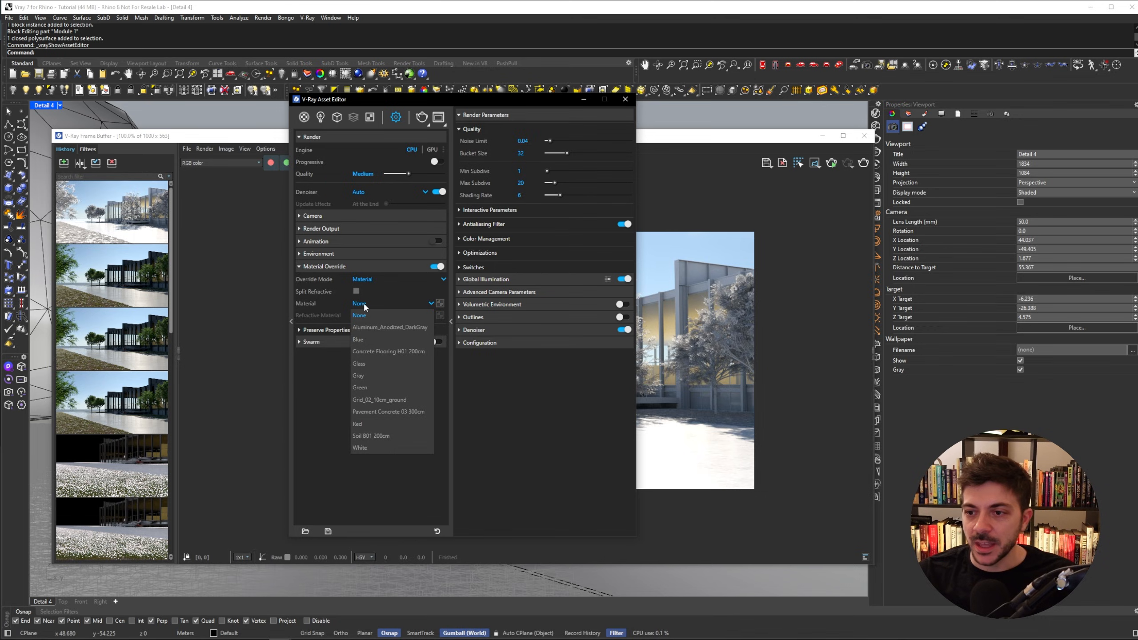
{"action": "left_click", "coordinate": [367, 375]}
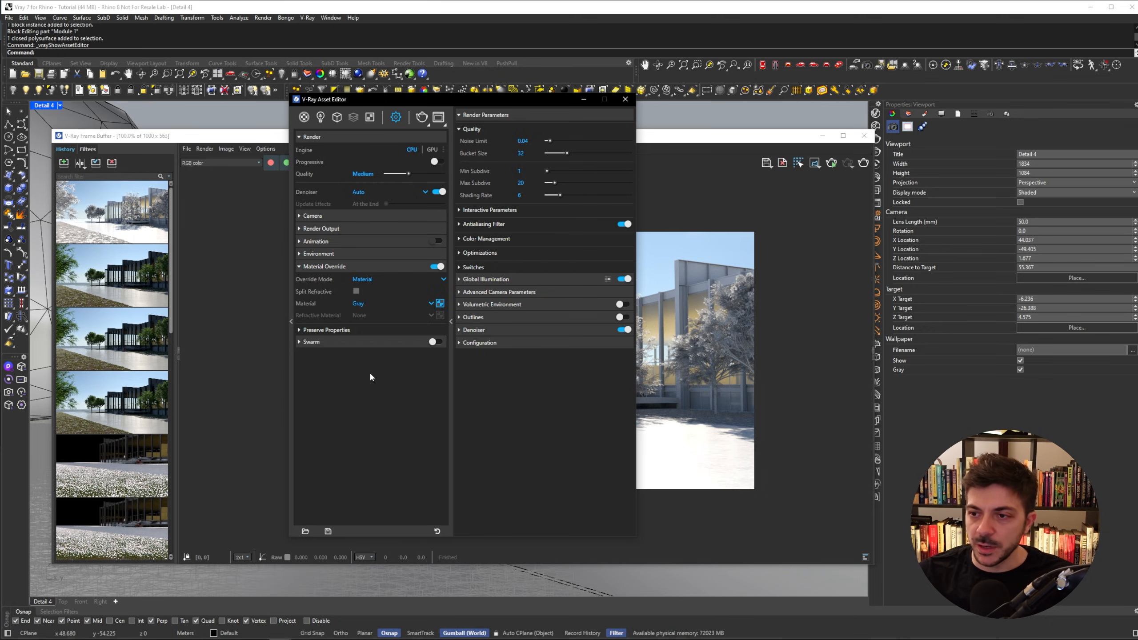
- Review the Gray material's settings, then render the scene with the Gray material override
{"action": "left_click", "coordinate": [303, 118]}
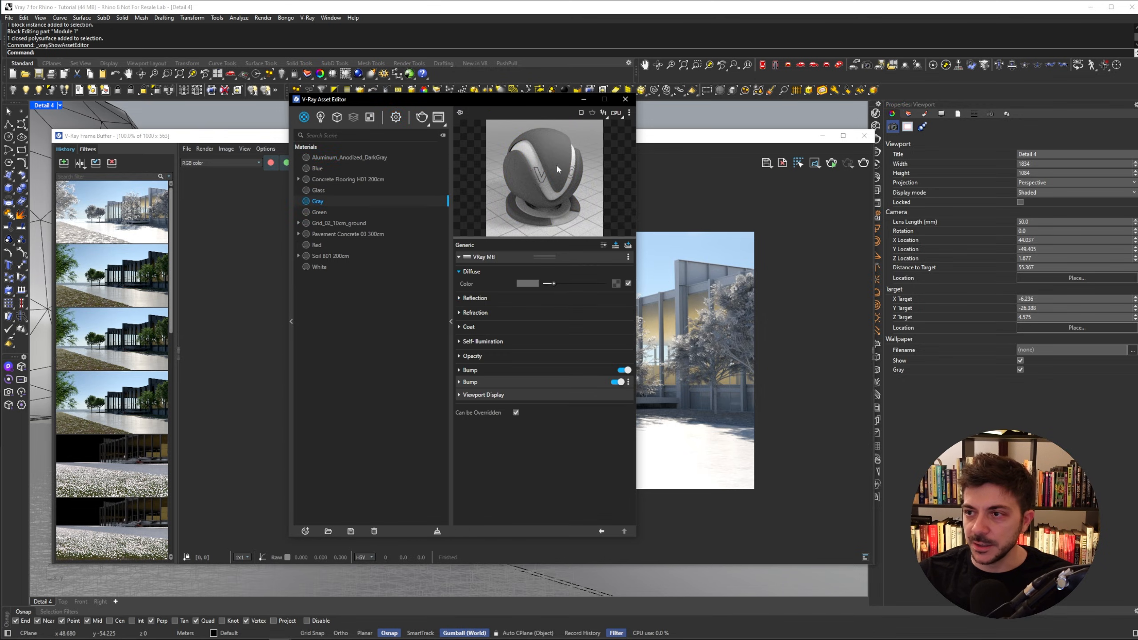
{"action": "left_click", "coordinate": [395, 117]}
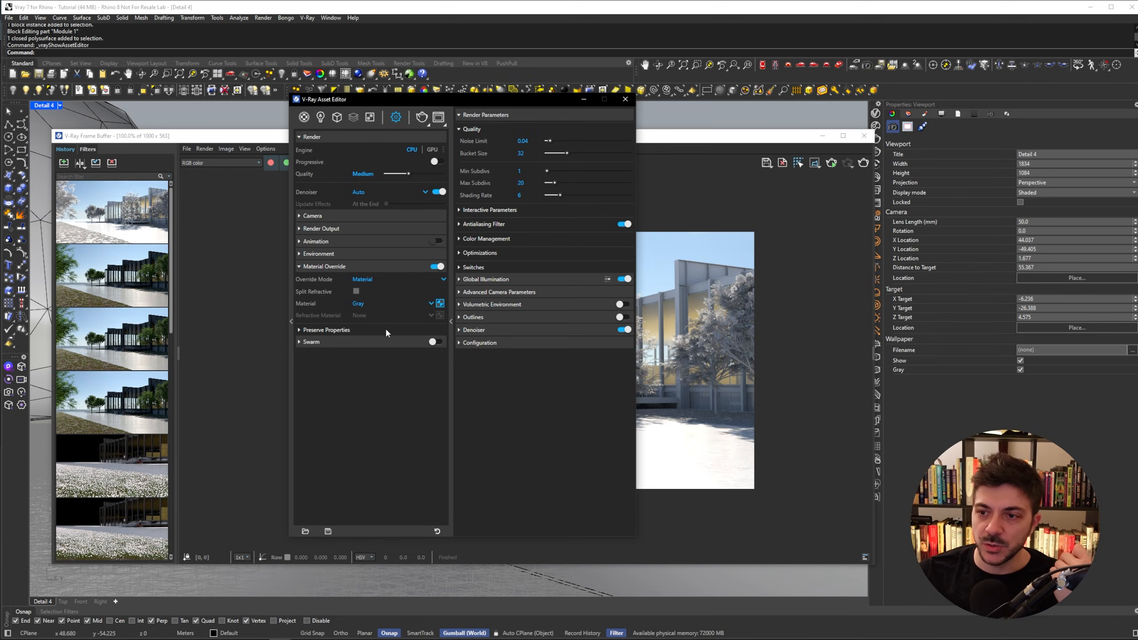
{"action": "left_click", "coordinate": [422, 118]}
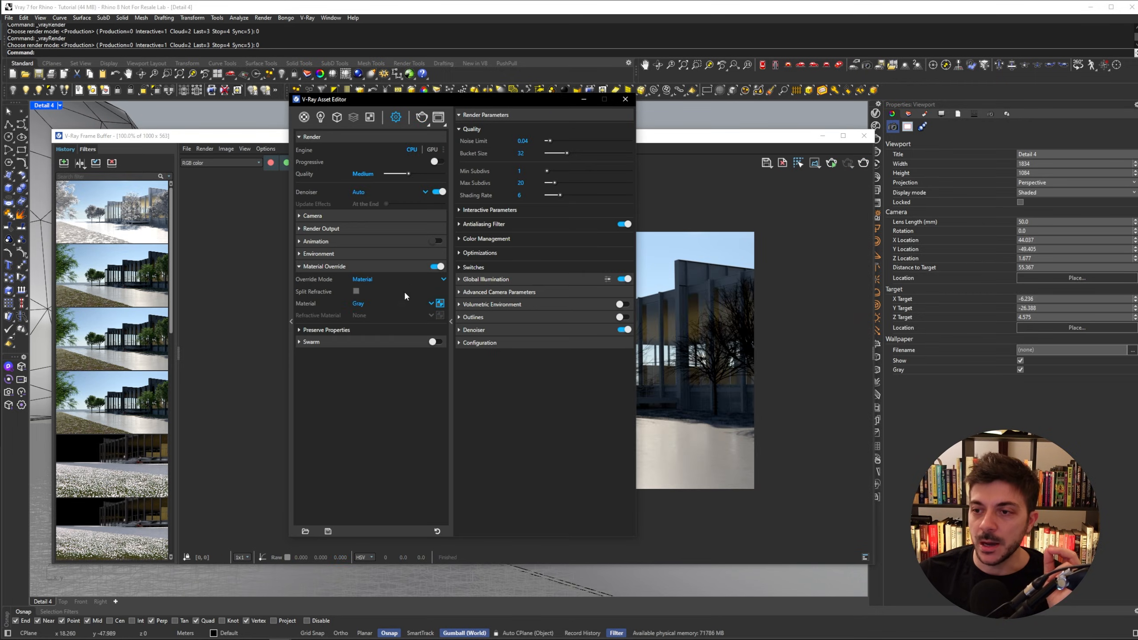
- Set the Material Override mode to White and render the scene again
{"action": "left_click", "coordinate": [394, 280]}
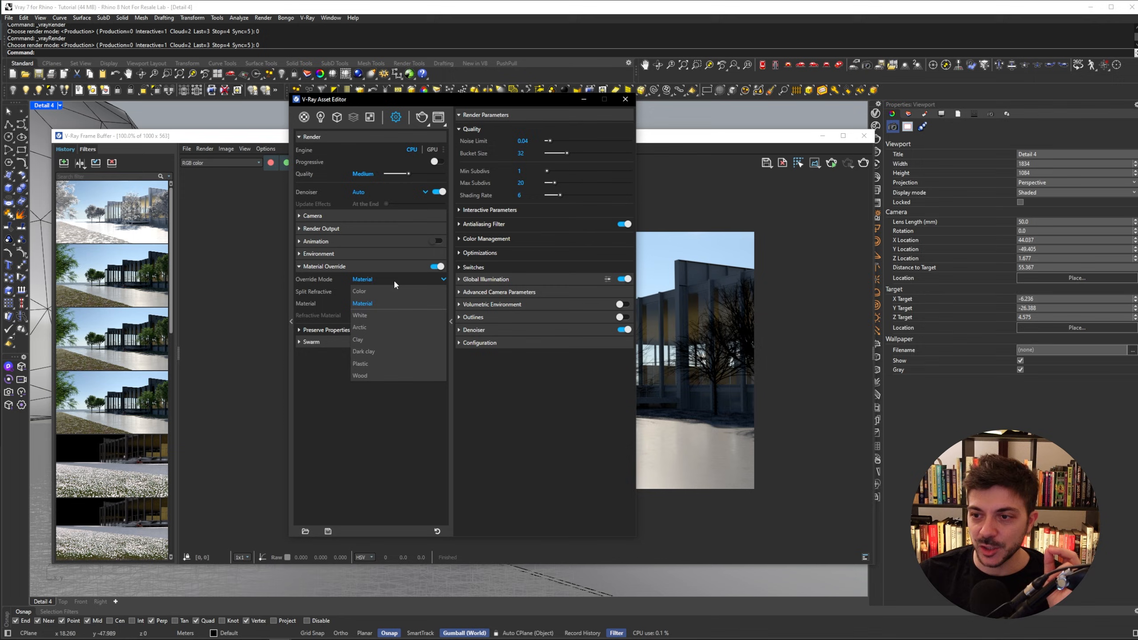
{"action": "left_click", "coordinate": [377, 316]}
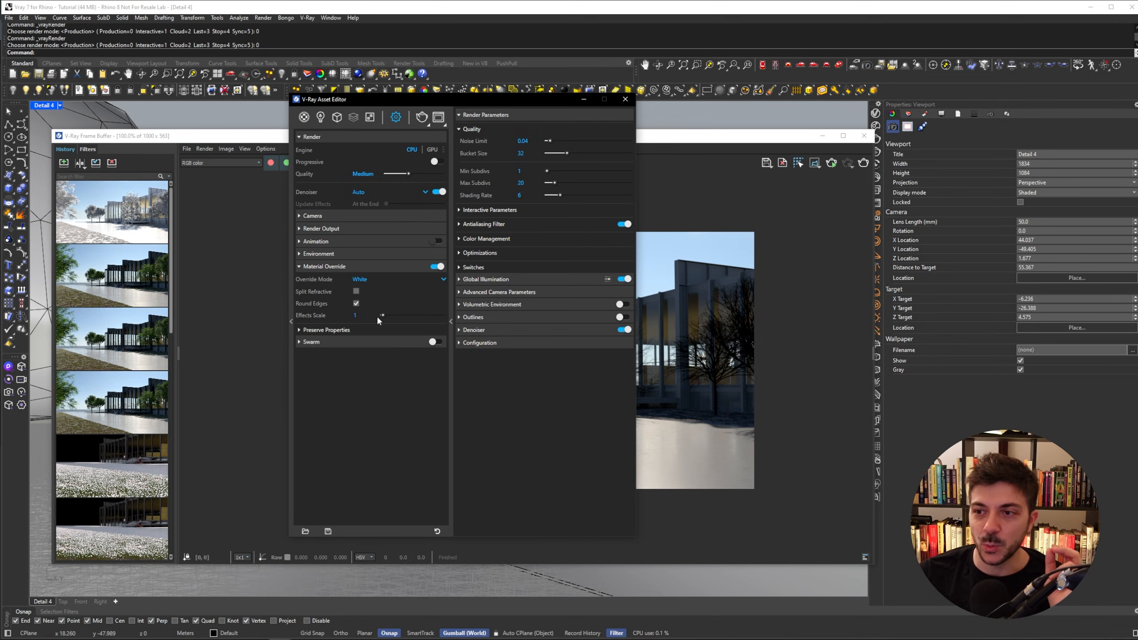
{"action": "left_click", "coordinate": [383, 280]}
{"action": "left_click", "coordinate": [374, 287]}
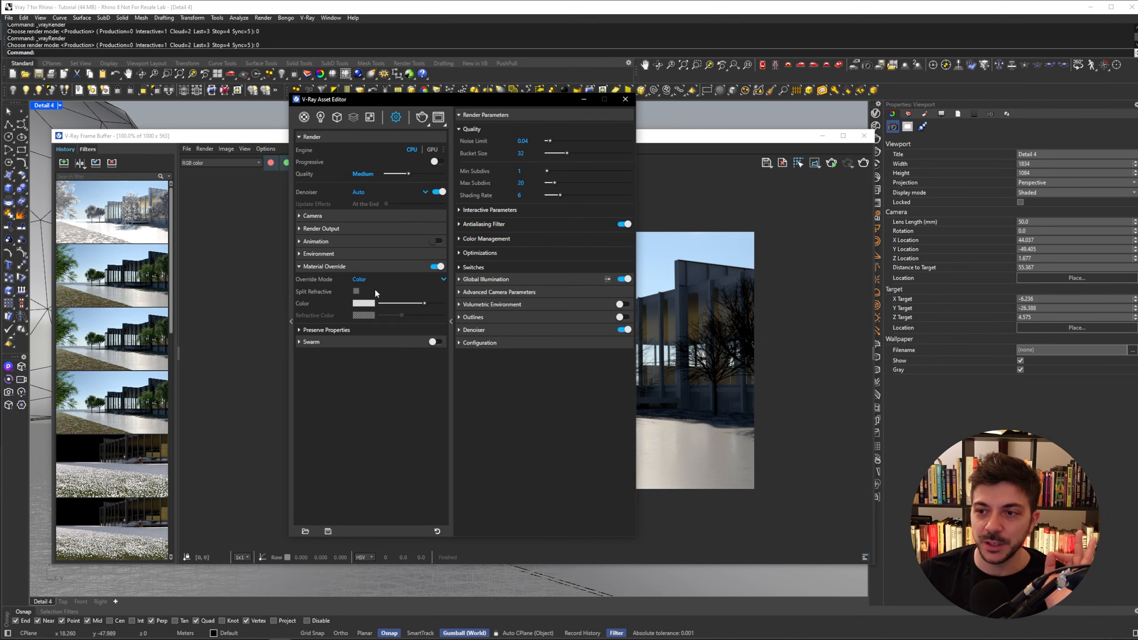
{"action": "left_click", "coordinate": [384, 281]}
{"action": "left_click", "coordinate": [366, 315]}
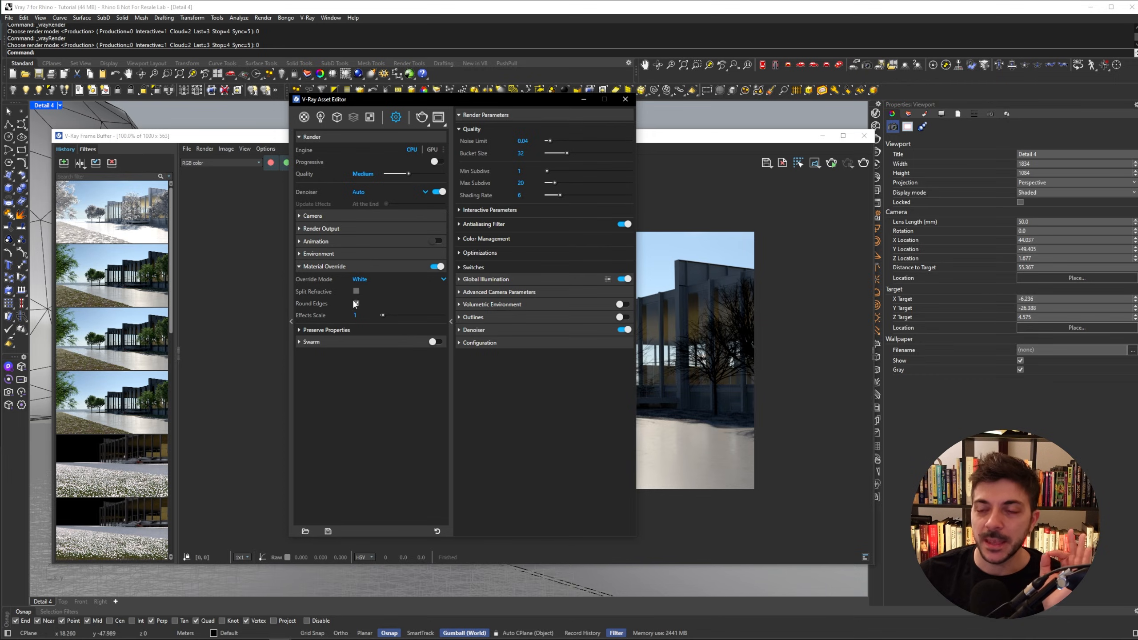
{"action": "left_click", "coordinate": [422, 118]}
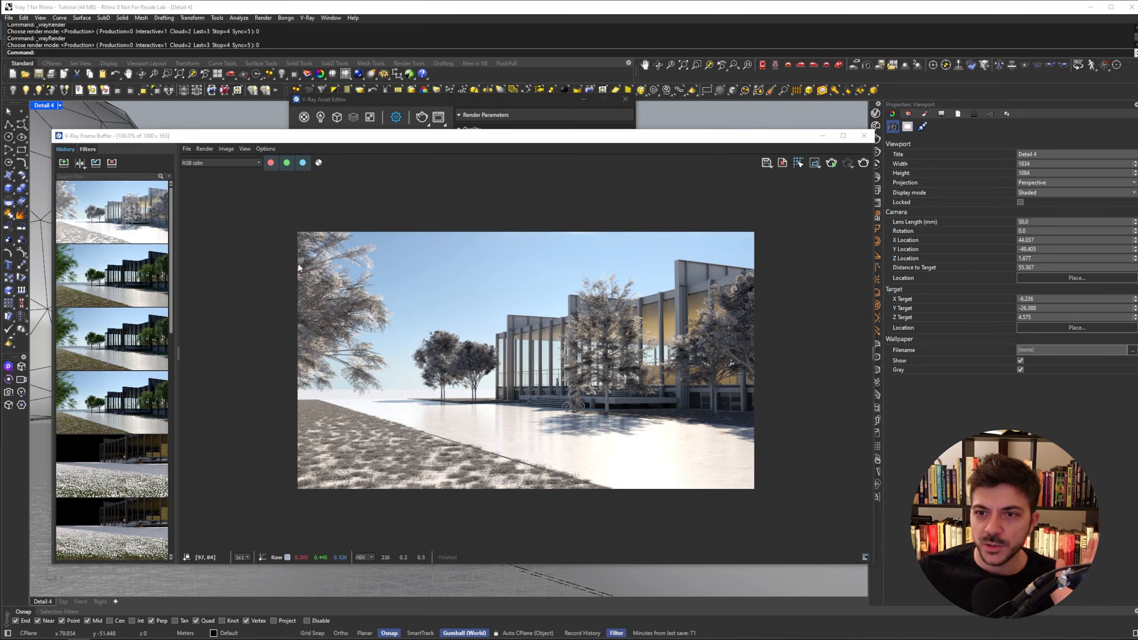
- Save the White render to history and compare it with the earlier render using A/B comparison
{"action": "left_click", "coordinate": [65, 163]}
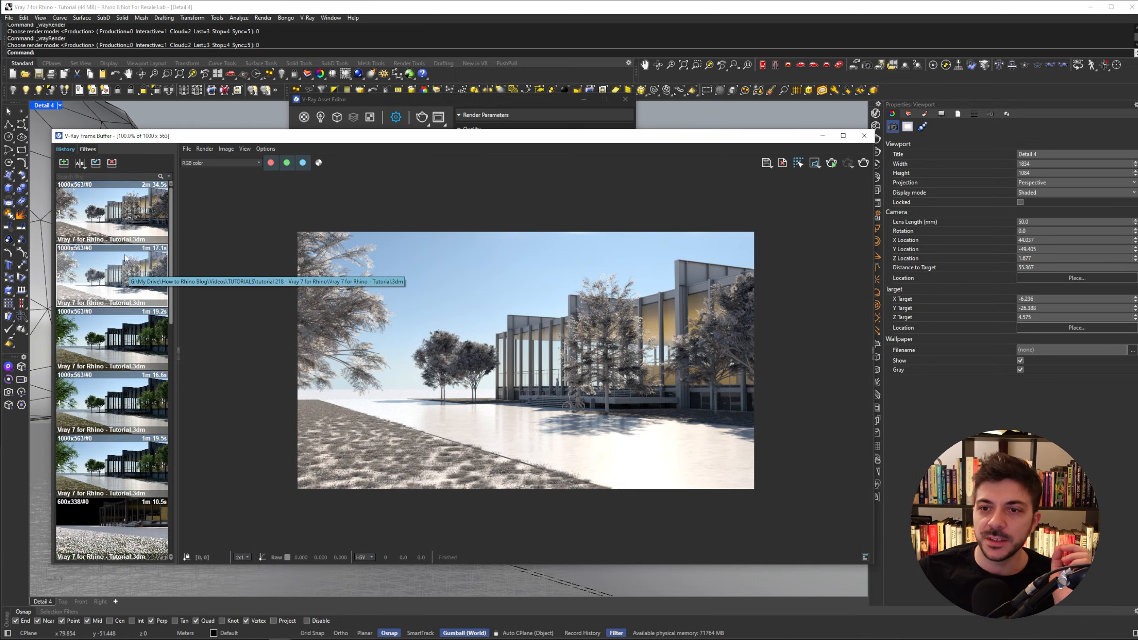
{"action": "right_click", "coordinate": [102, 263]}
{"action": "left_click", "coordinate": [121, 277]}
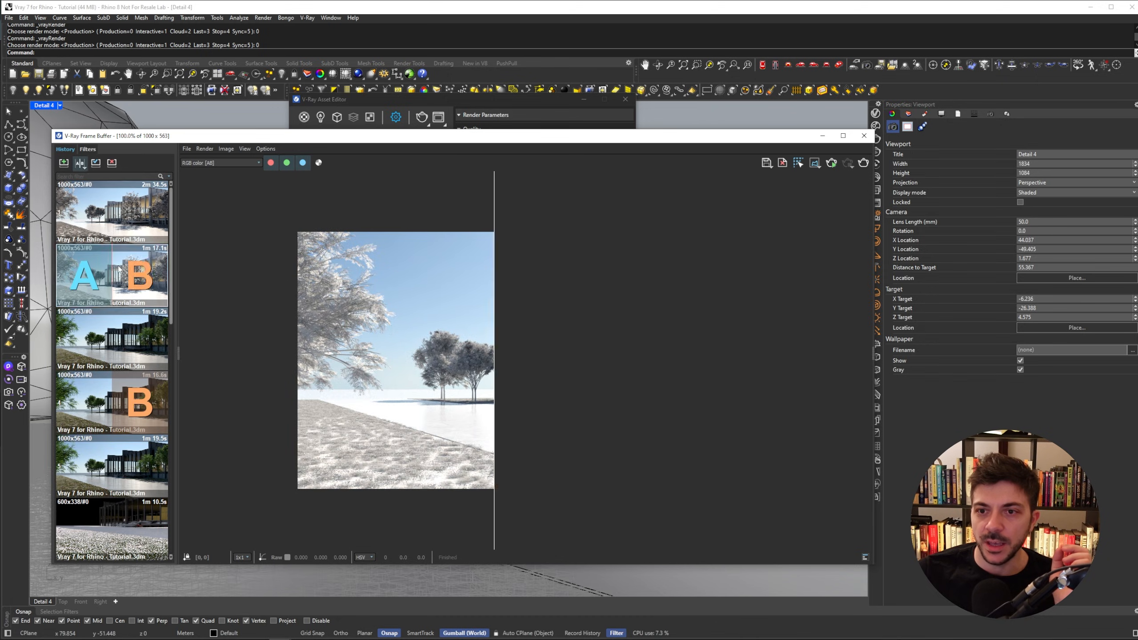
{"action": "right_click", "coordinate": [114, 210]}
{"action": "left_click", "coordinate": [132, 225]}
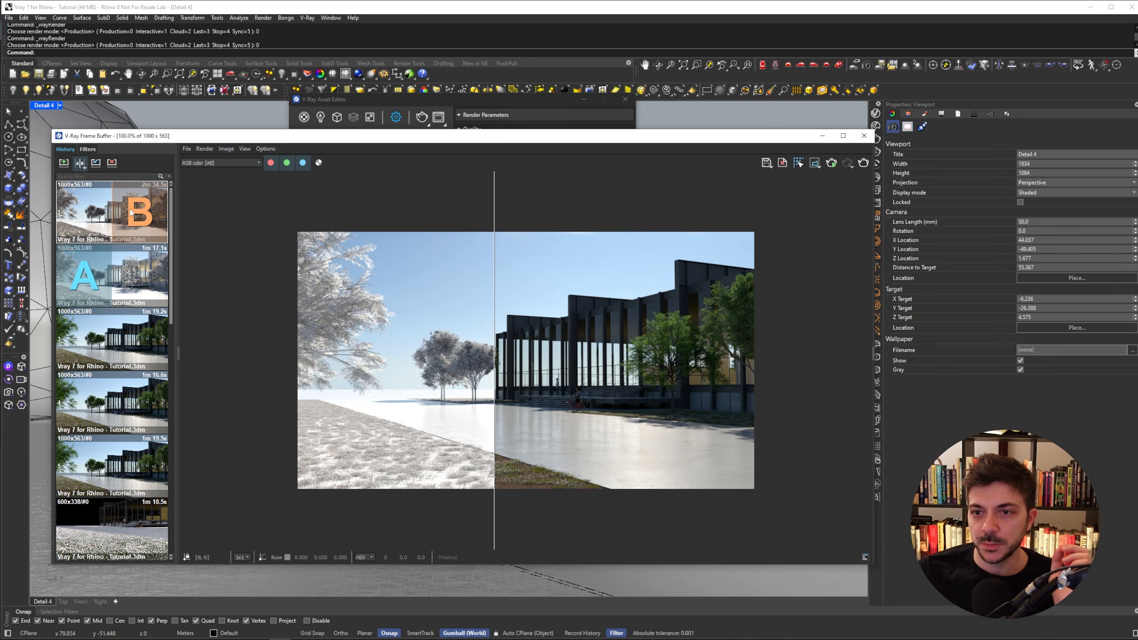
{"action": "left_click_drag", "start_coordinate": [495, 297], "coordinate": [787, 296]}
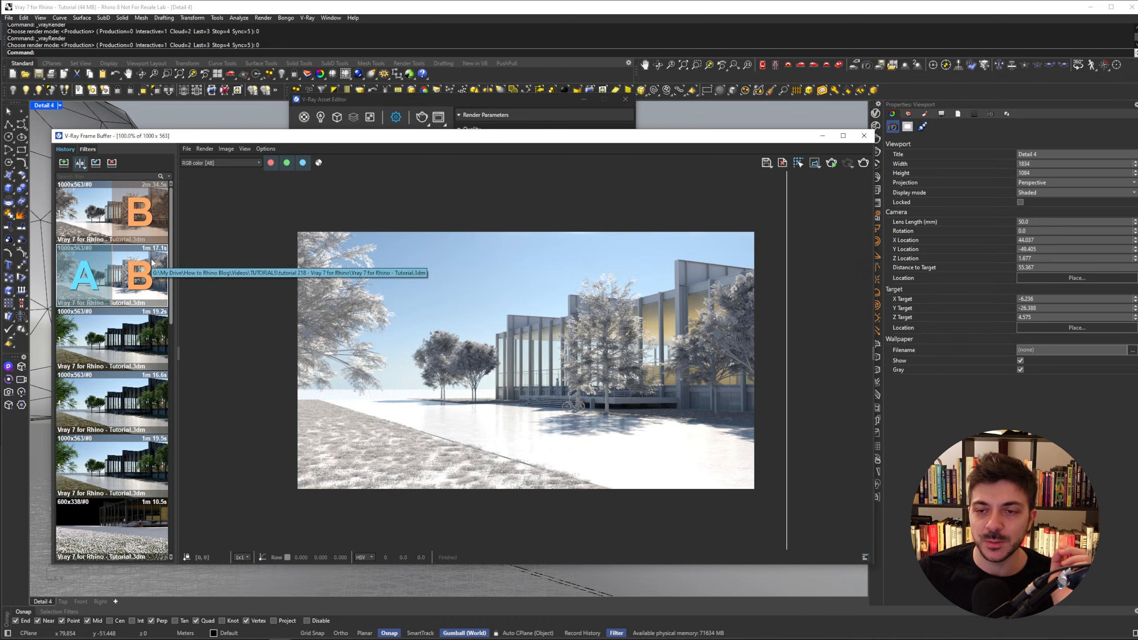
{"action": "left_click_drag", "start_coordinate": [785, 328], "coordinate": [616, 386]}
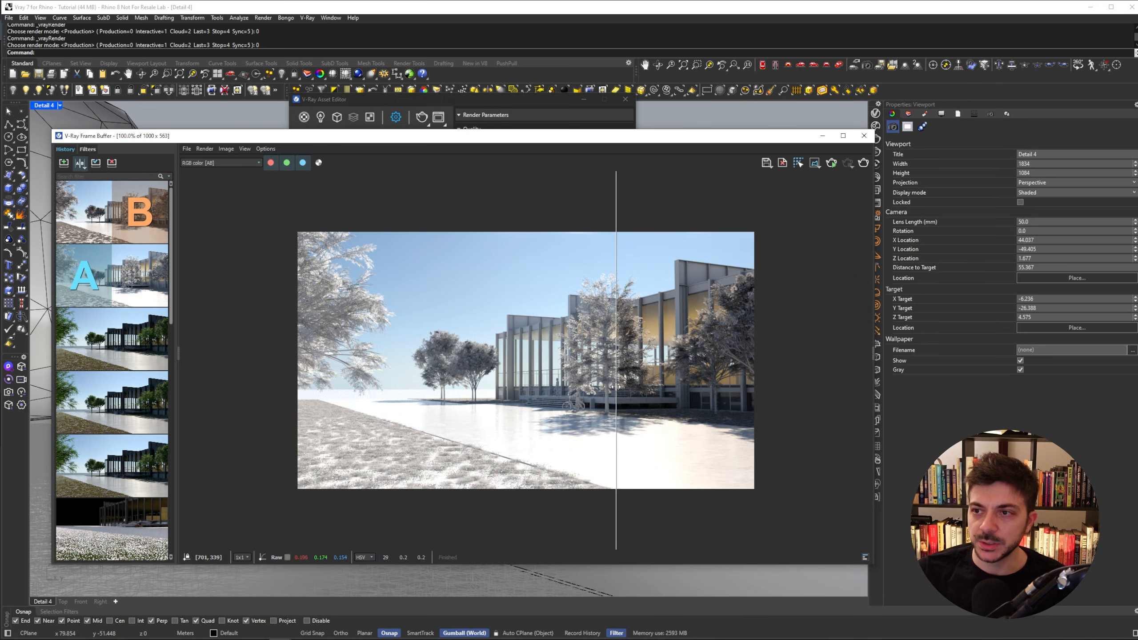
- Set the Material Override mode to Arctic and render the scene
{"action": "left_click", "coordinate": [430, 106]}
{"action": "left_click", "coordinate": [378, 280]}
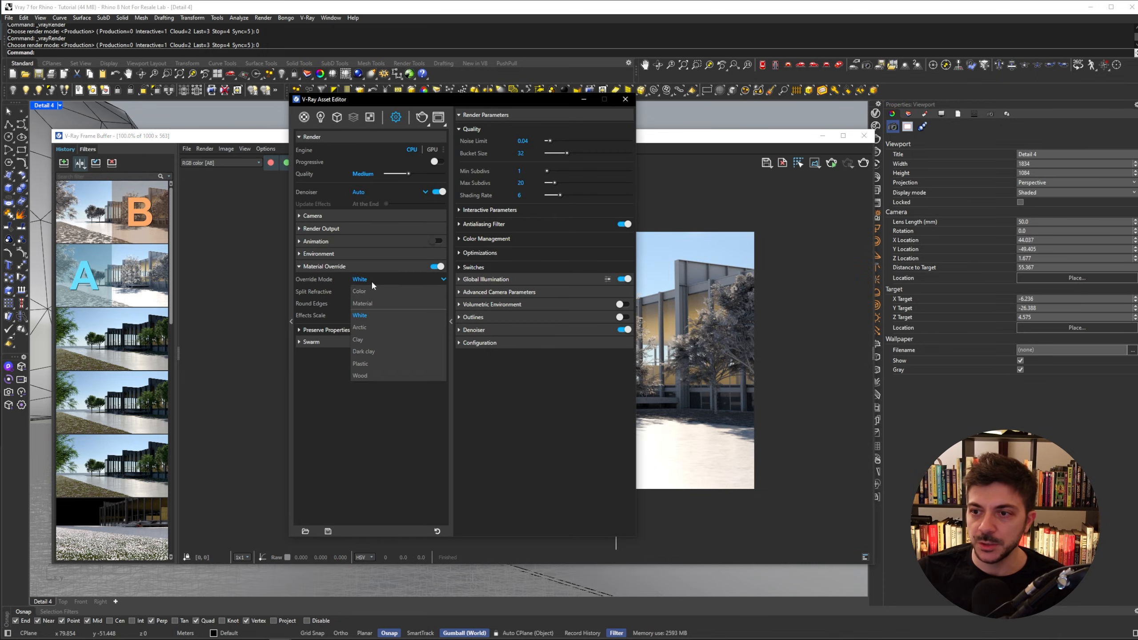
{"action": "left_click", "coordinate": [360, 327]}
{"action": "left_click_drag", "start_coordinate": [769, 138], "coordinate": [785, 135]}
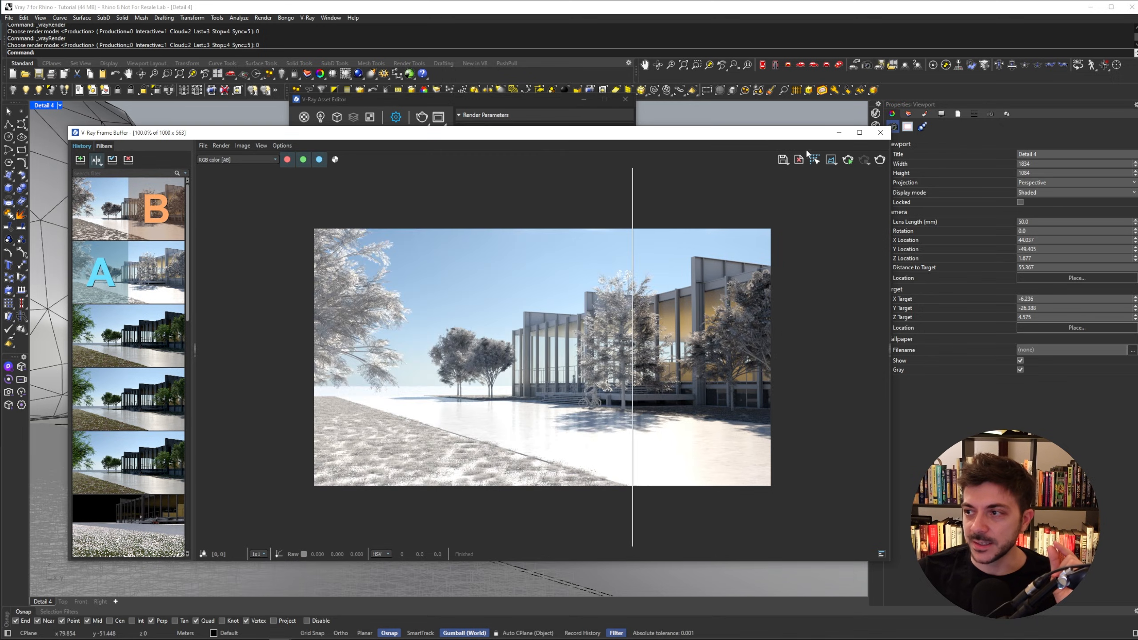
{"action": "left_click", "coordinate": [879, 160]}
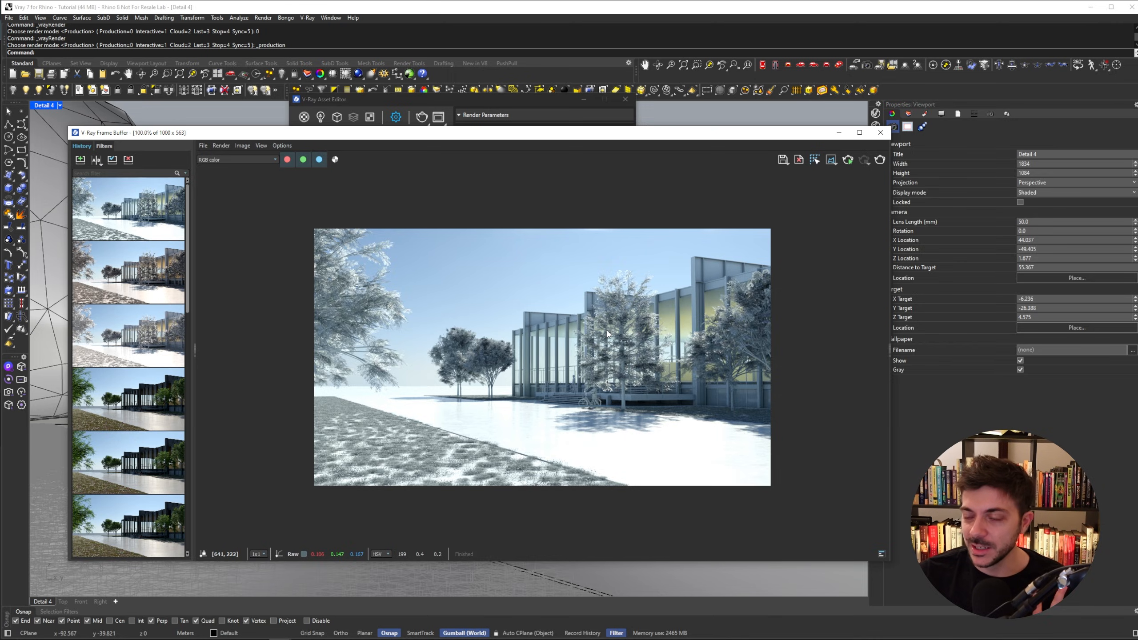
- Set the Material Override mode to Clay and render the scene
{"action": "left_click", "coordinate": [379, 103]}
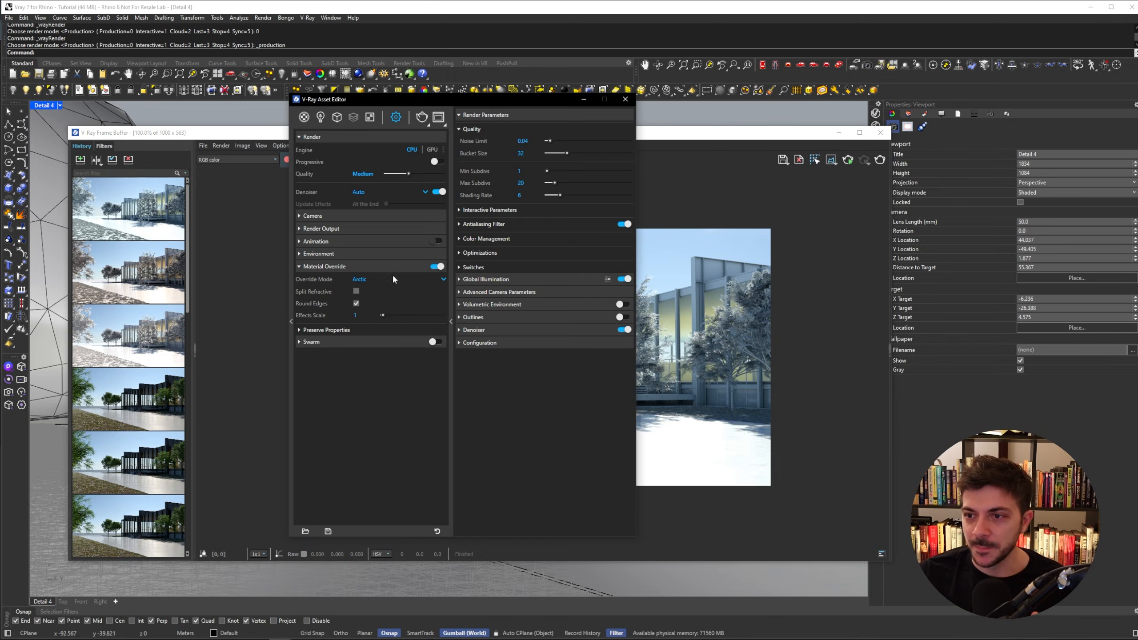
{"action": "left_click", "coordinate": [368, 280]}
{"action": "left_click", "coordinate": [372, 345]}
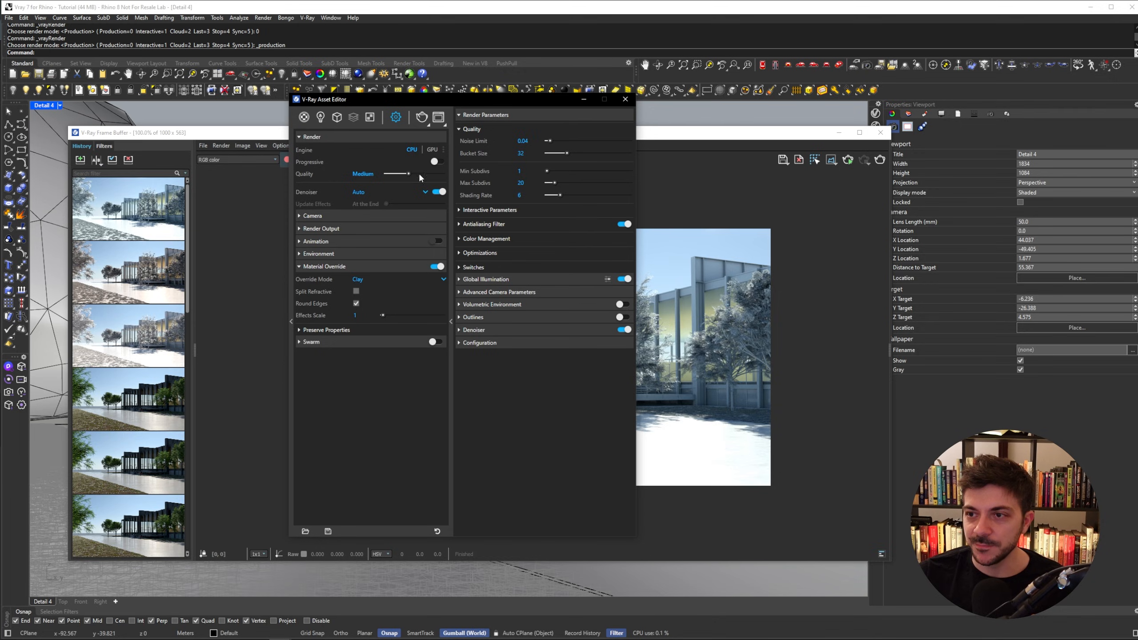
{"action": "left_click", "coordinate": [422, 117]}
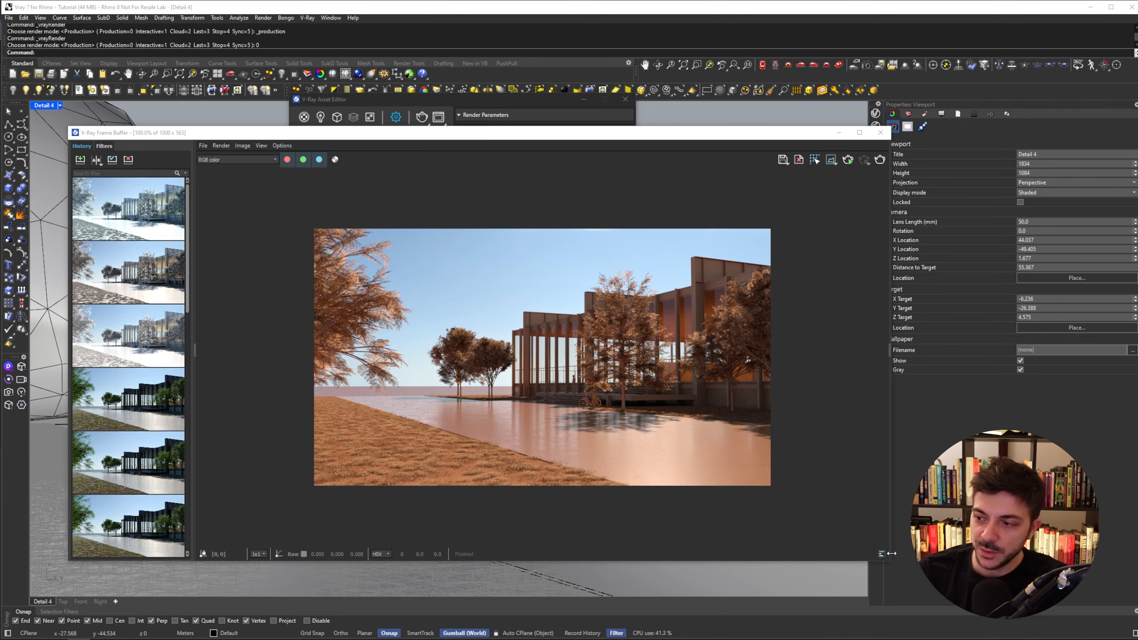
- Enlarge the frame buffer window, inspect the Clay render up close, and save it to history
{"action": "left_click_drag", "start_coordinate": [891, 553], "coordinate": [949, 587]}
{"action": "scroll", "coordinate": [624, 405], "scroll_direction": "up", "scroll_amount": 2}
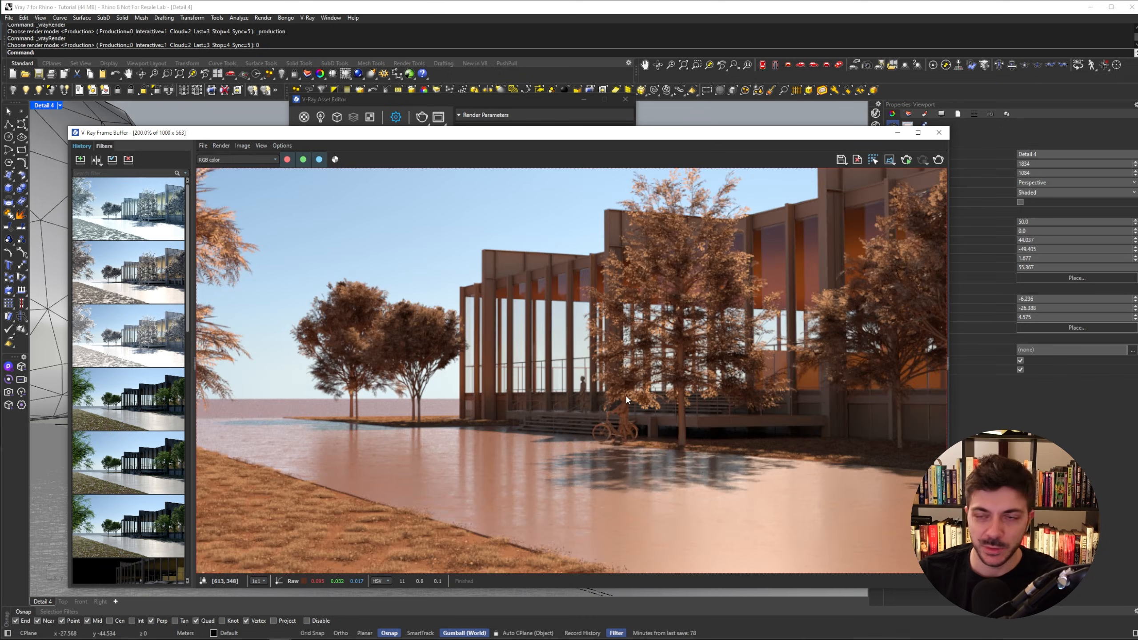
{"action": "left_click_drag", "start_coordinate": [614, 132], "coordinate": [611, 28]}
{"action": "scroll", "coordinate": [600, 276], "scroll_direction": "down", "scroll_amount": 2}
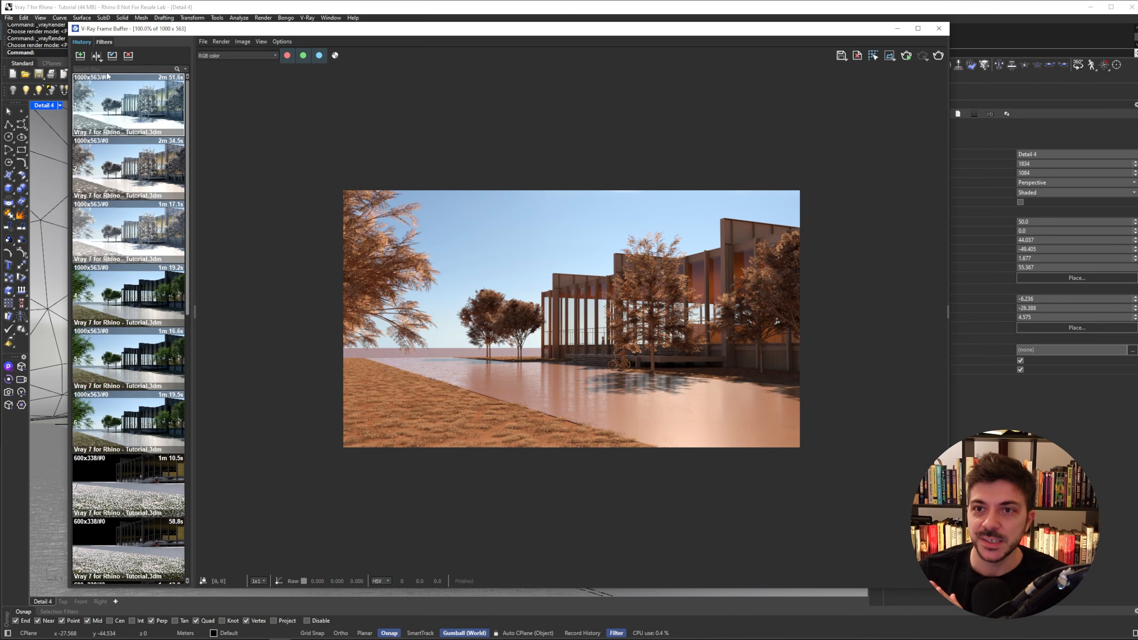
{"action": "left_click", "coordinate": [81, 56]}
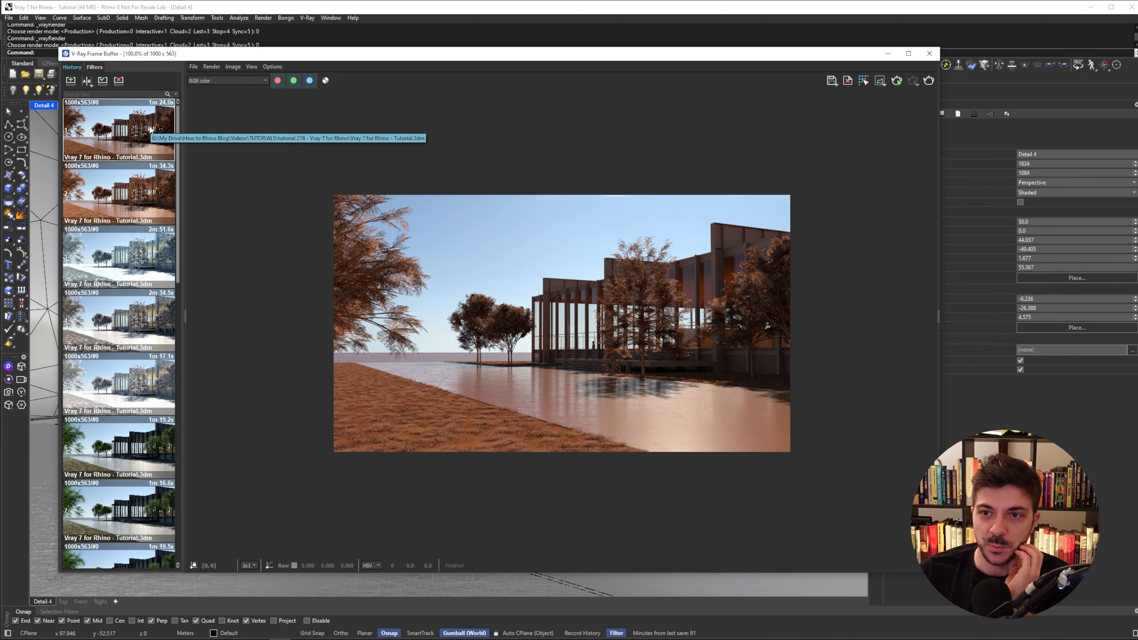
- Set the Material Override mode to Plastic, render the scene, and save the result to history
{"action": "double_click", "coordinate": [131, 198]}
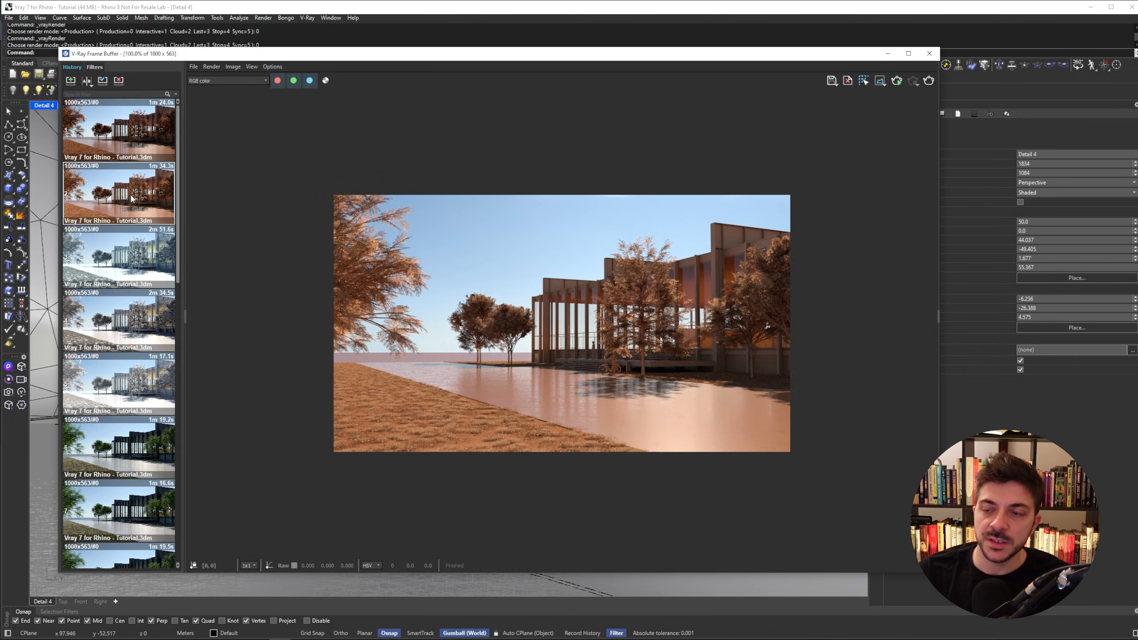
{"action": "double_click", "coordinate": [137, 134]}
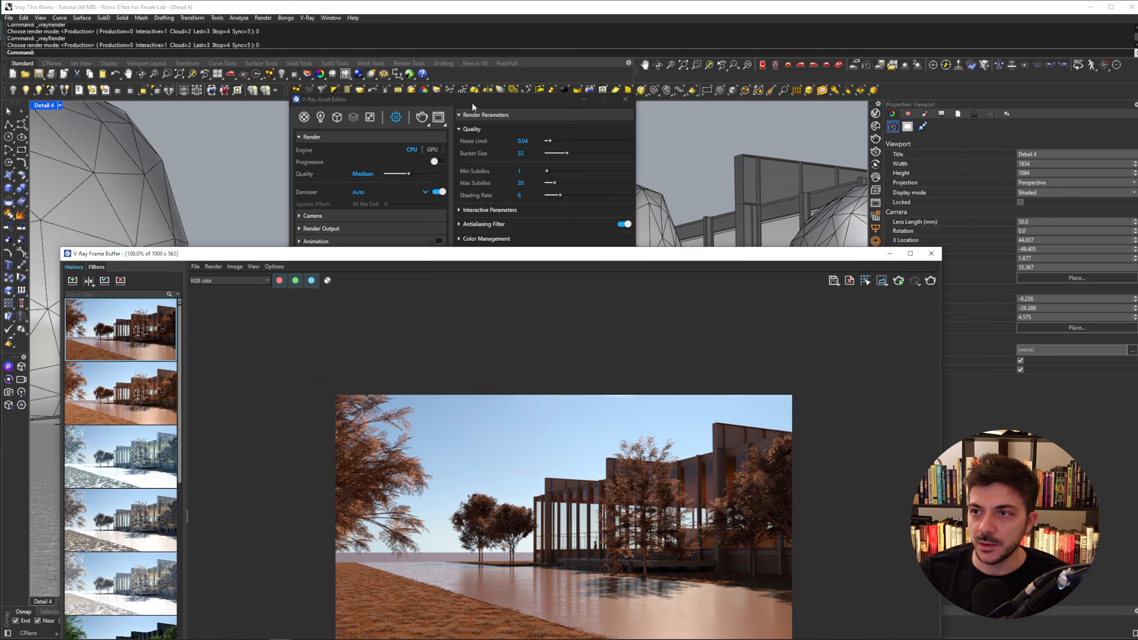
{"action": "left_click", "coordinate": [394, 276]}
{"action": "left_click", "coordinate": [358, 360]}
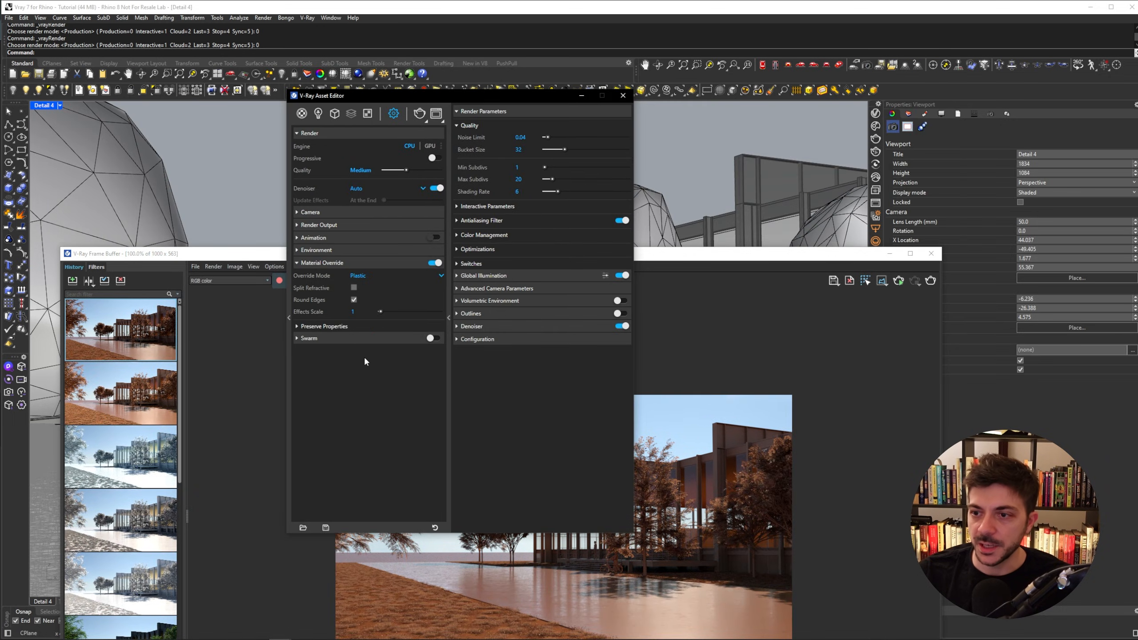
{"action": "left_click", "coordinate": [931, 281]}
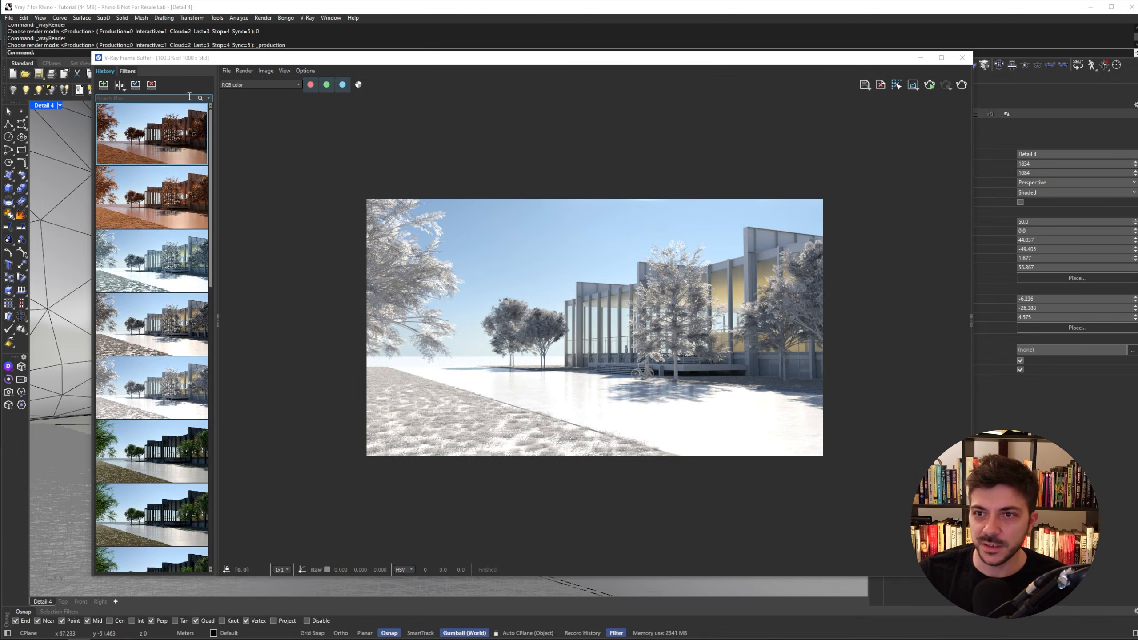
{"action": "left_click", "coordinate": [104, 86]}
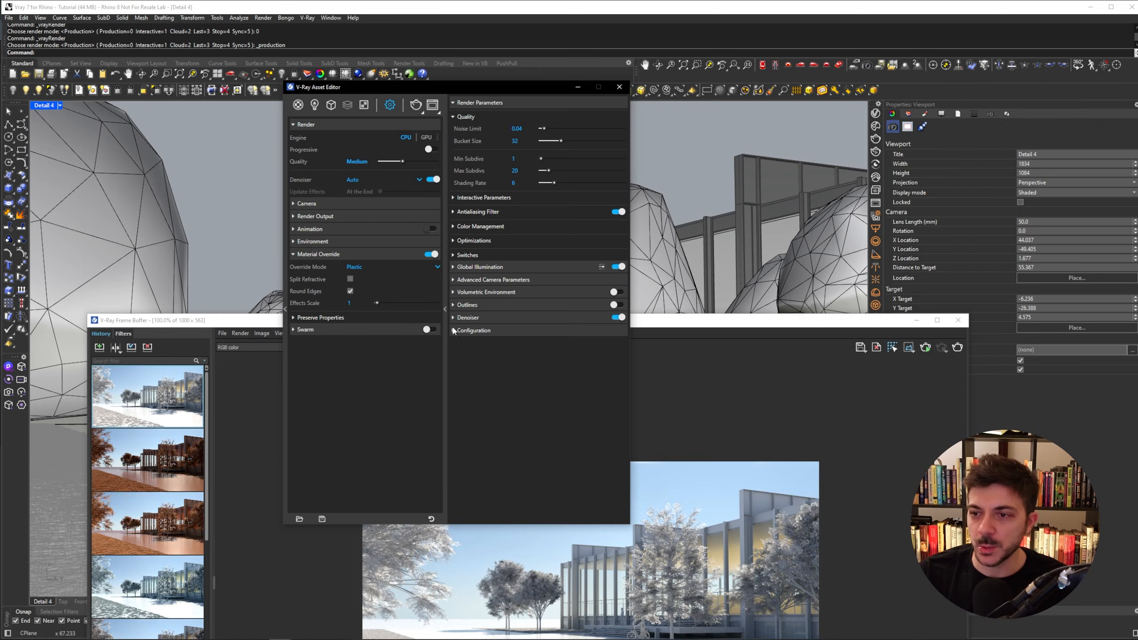
- Set the Material Override mode to Wood and render the scene
{"action": "left_click", "coordinate": [363, 259]}
{"action": "left_click", "coordinate": [363, 267]}
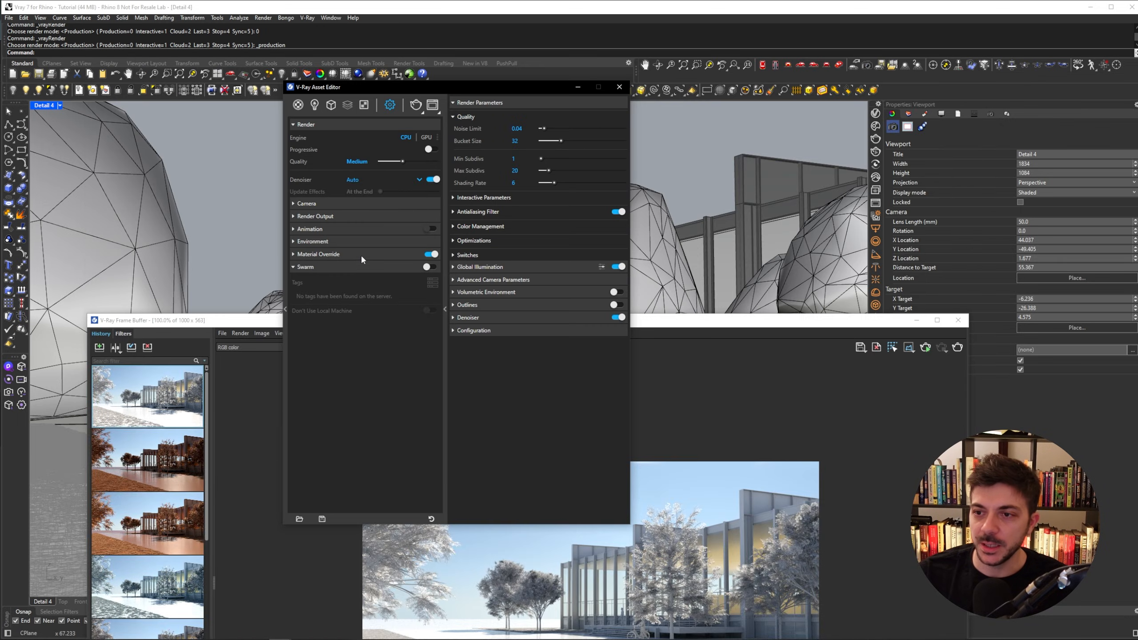
{"action": "left_click", "coordinate": [361, 255]}
{"action": "left_click", "coordinate": [354, 268]}
{"action": "left_click", "coordinate": [354, 363]}
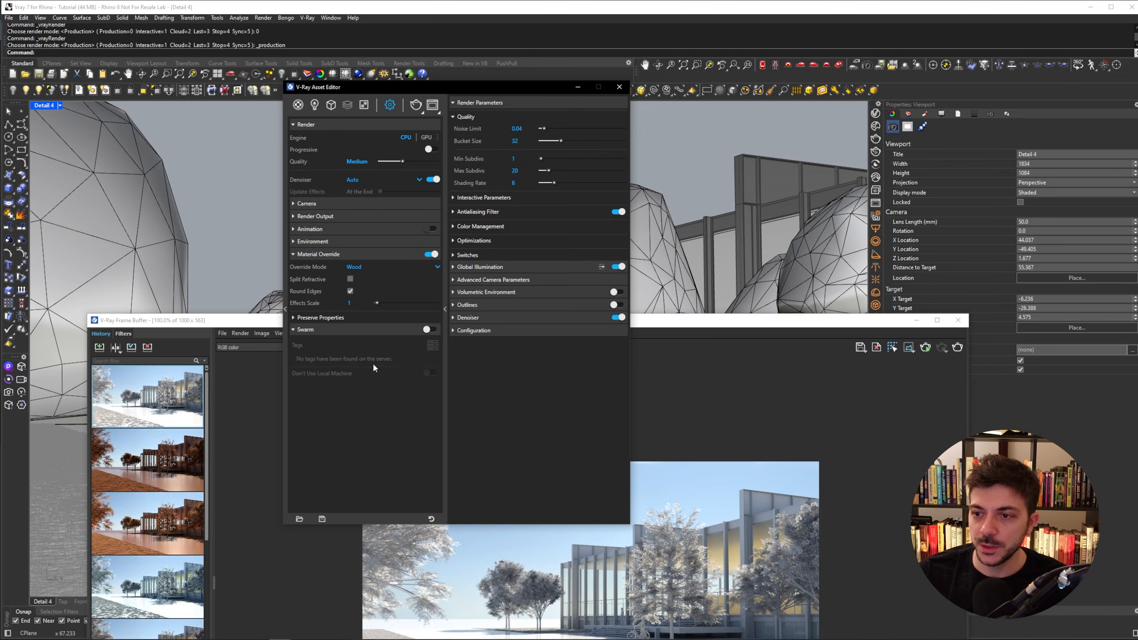
{"action": "left_click", "coordinate": [957, 348]}
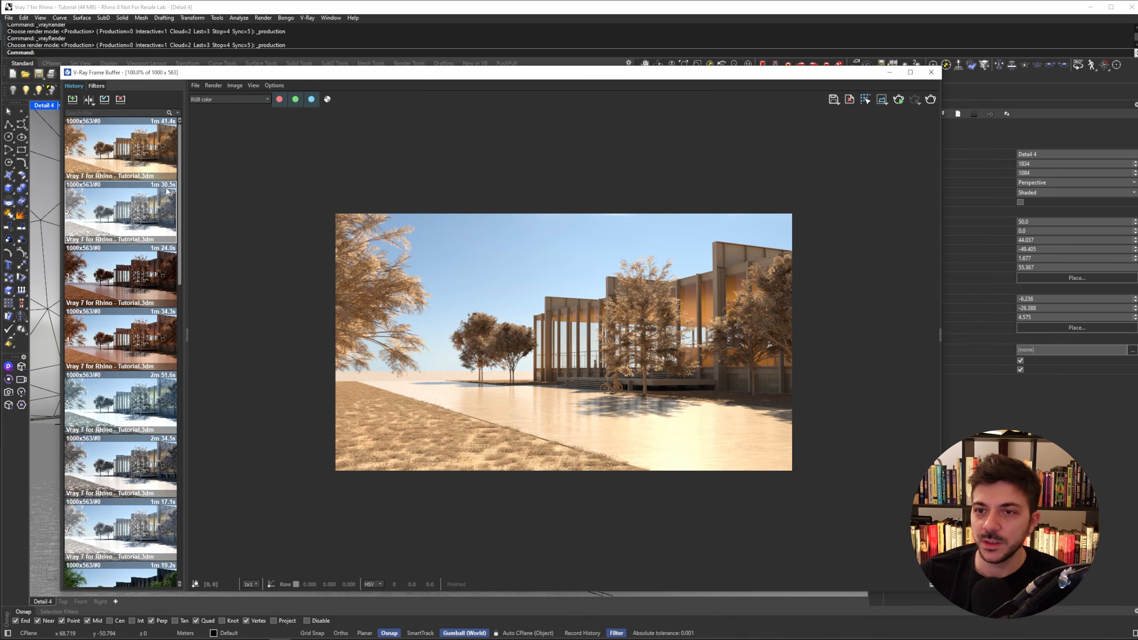
- Compare the Wood render against earlier renders in the frame buffer history
{"action": "left_click", "coordinate": [140, 339]}
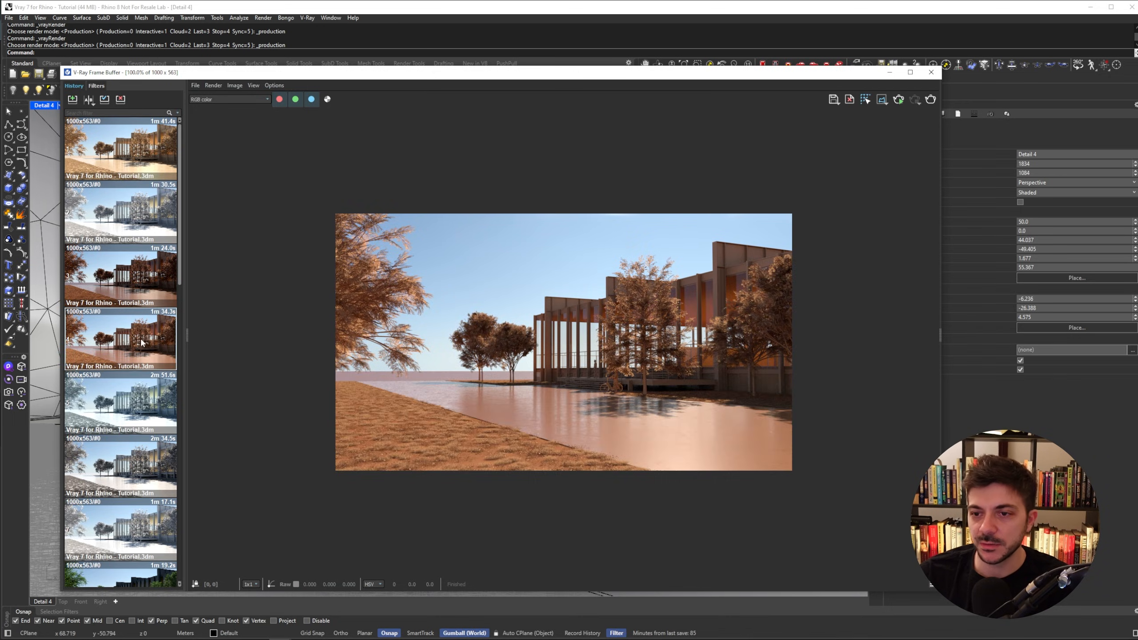
{"action": "left_click", "coordinate": [132, 152]}
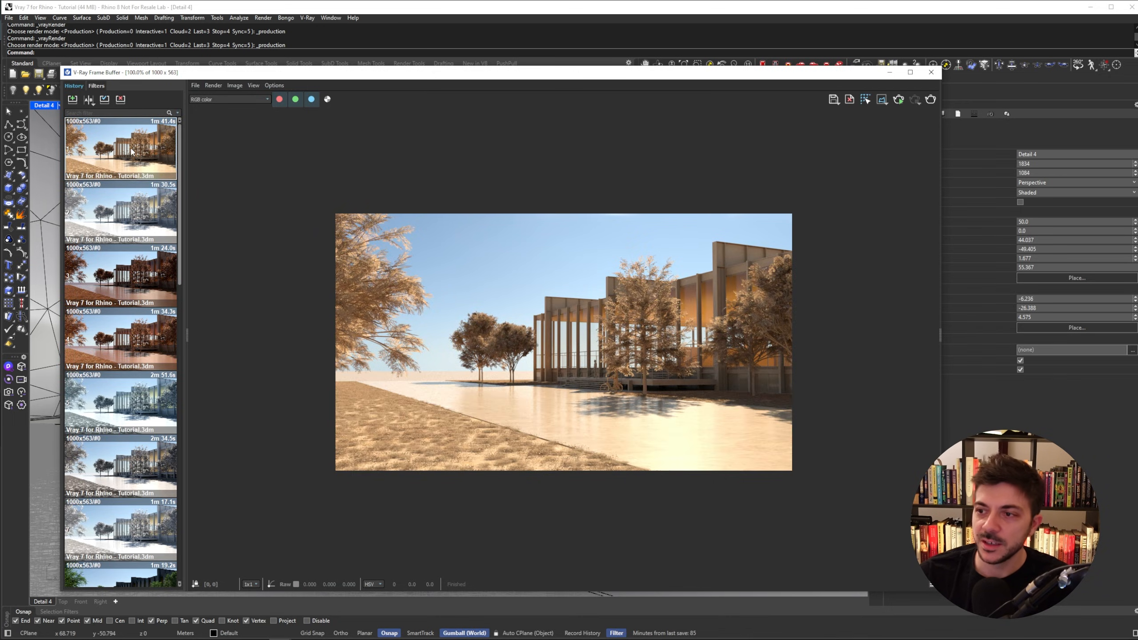
{"action": "left_click", "coordinate": [134, 526]}
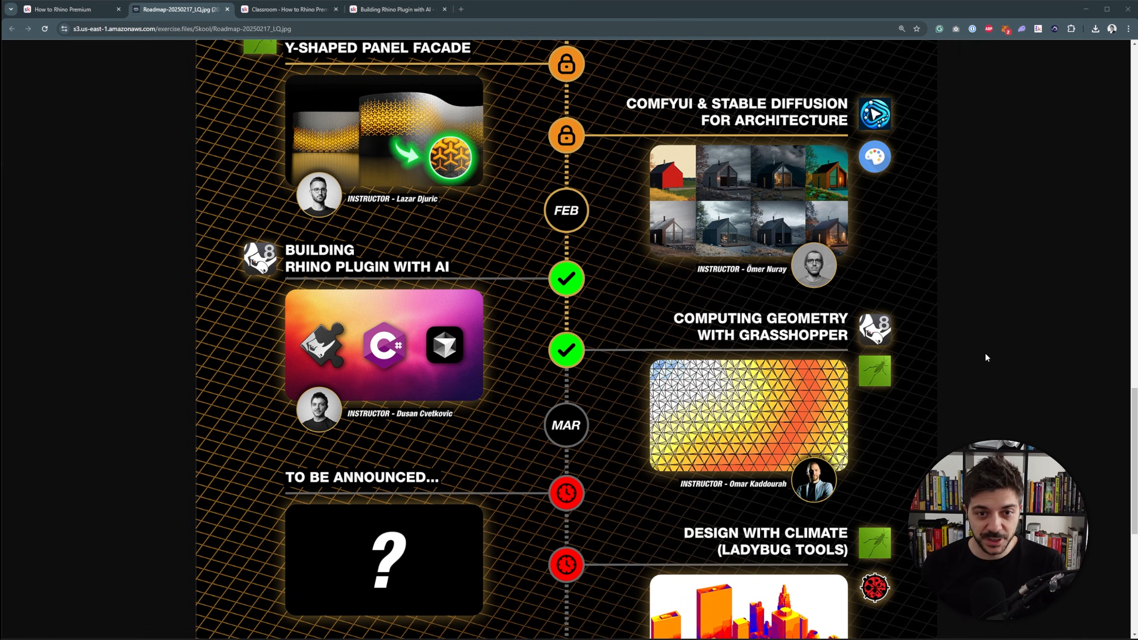
{"action": "scroll", "coordinate": [986, 356], "scroll_direction": "down", "scroll_amount": 1}
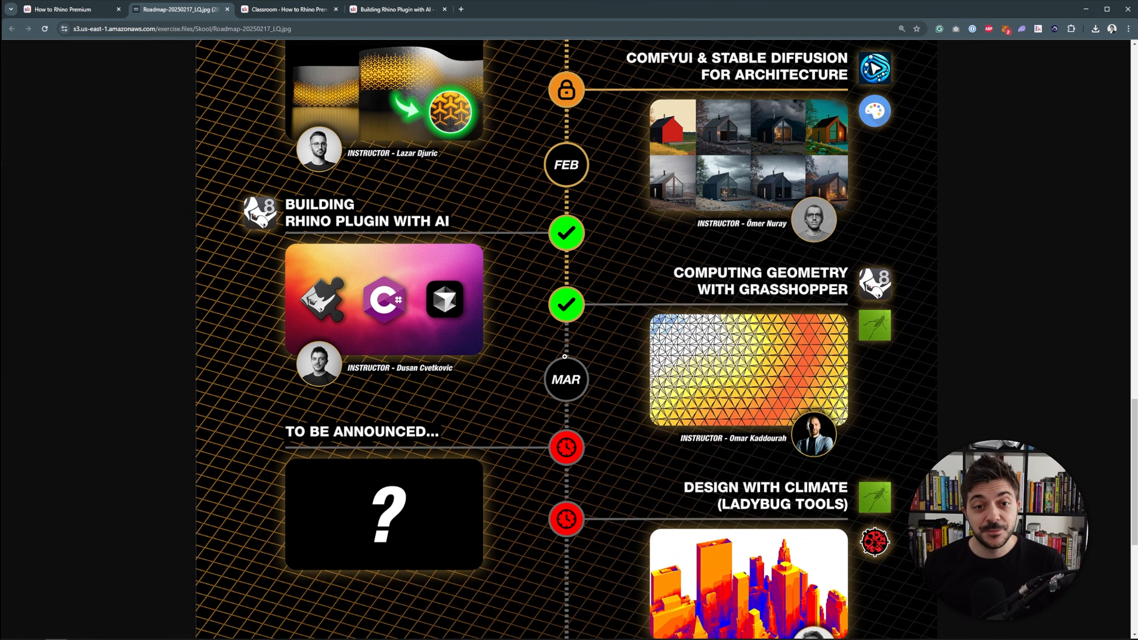